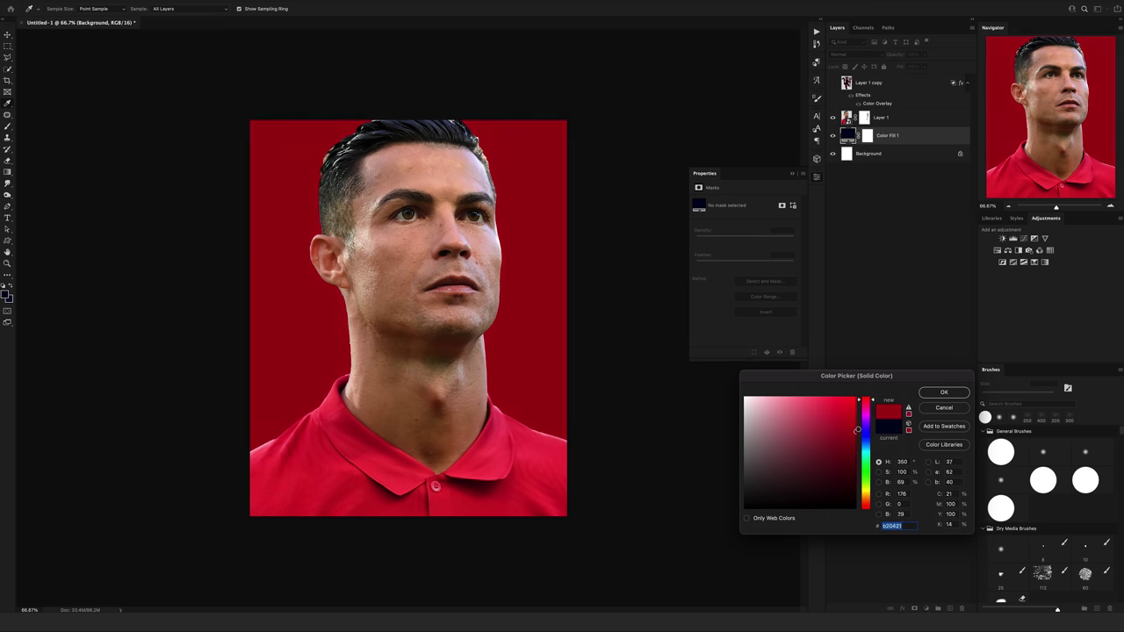
# Step: Confirm the red fill and move the devil graphic on Layer 1 copy to the left side
pyautogui.click(934, 395)
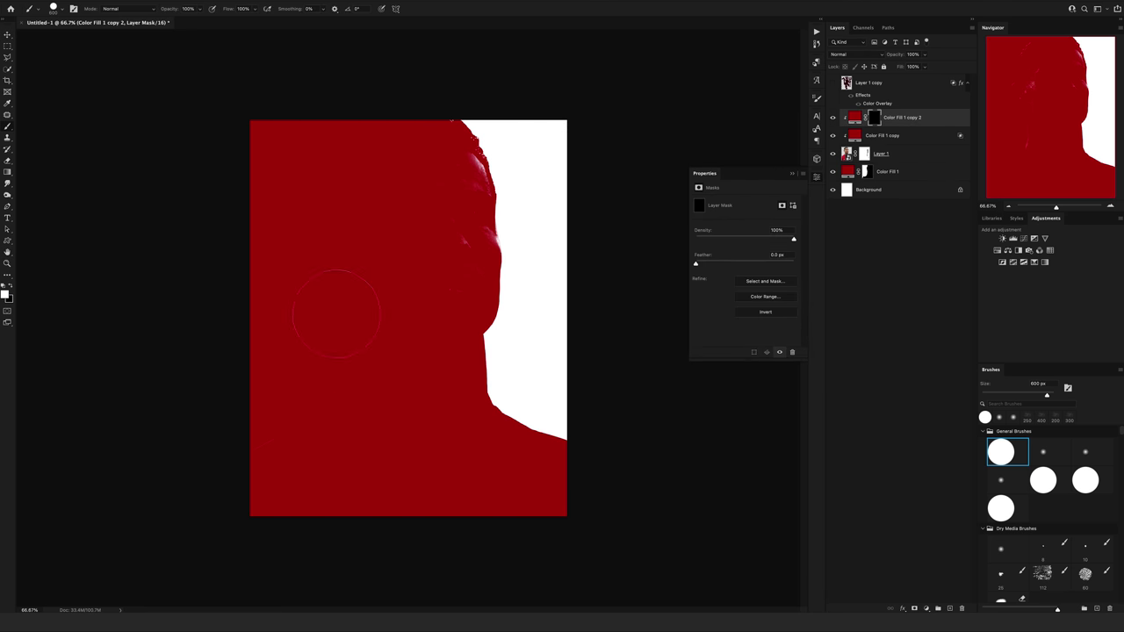
pyautogui.click(916, 151)
pyautogui.press('v')
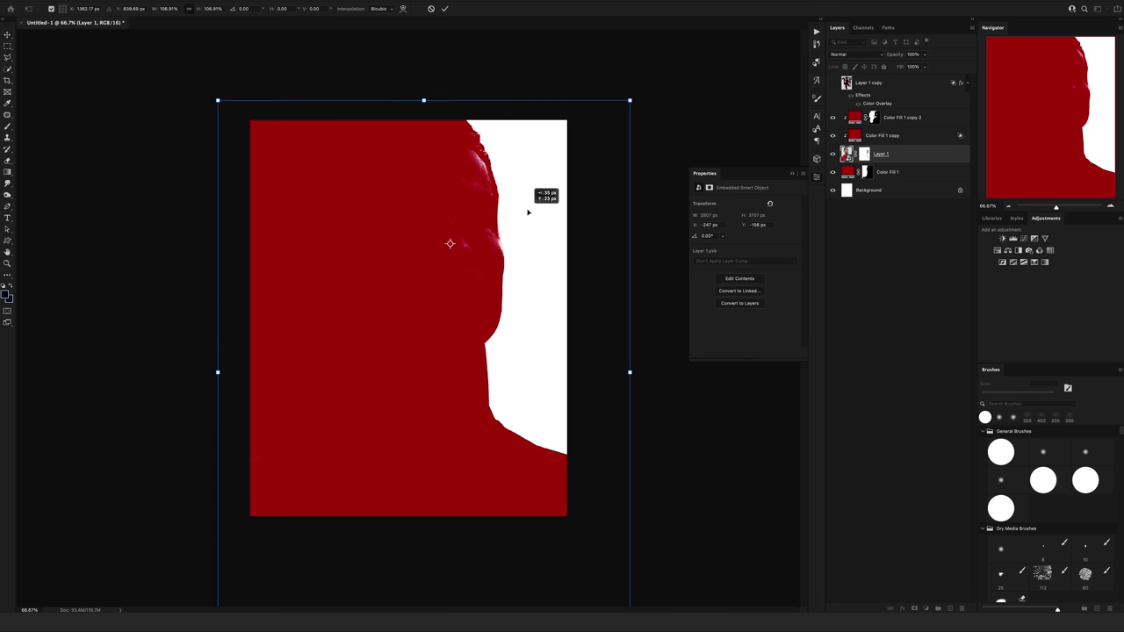
pyautogui.moveTo(461, 240); pyautogui.dragTo(319, 240)
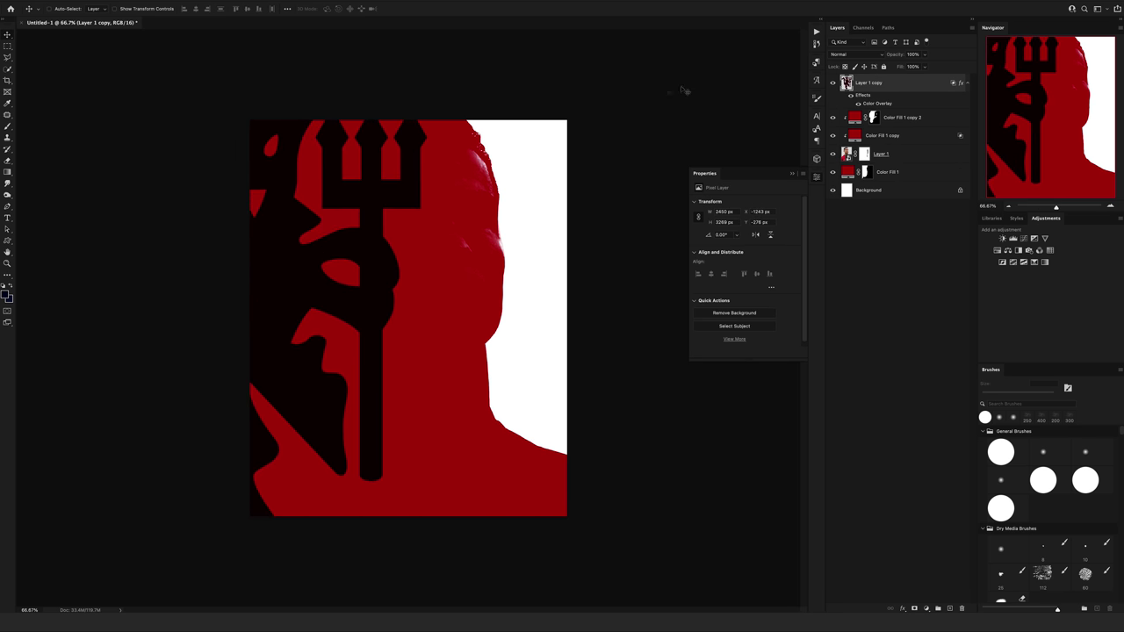
# Step: Add a dark Color Fill 2 hidden behind a black mask for edge shading
pyautogui.click(913, 117)
pyautogui.hotkey('ctrl', 'i')
pyautogui.press('b')
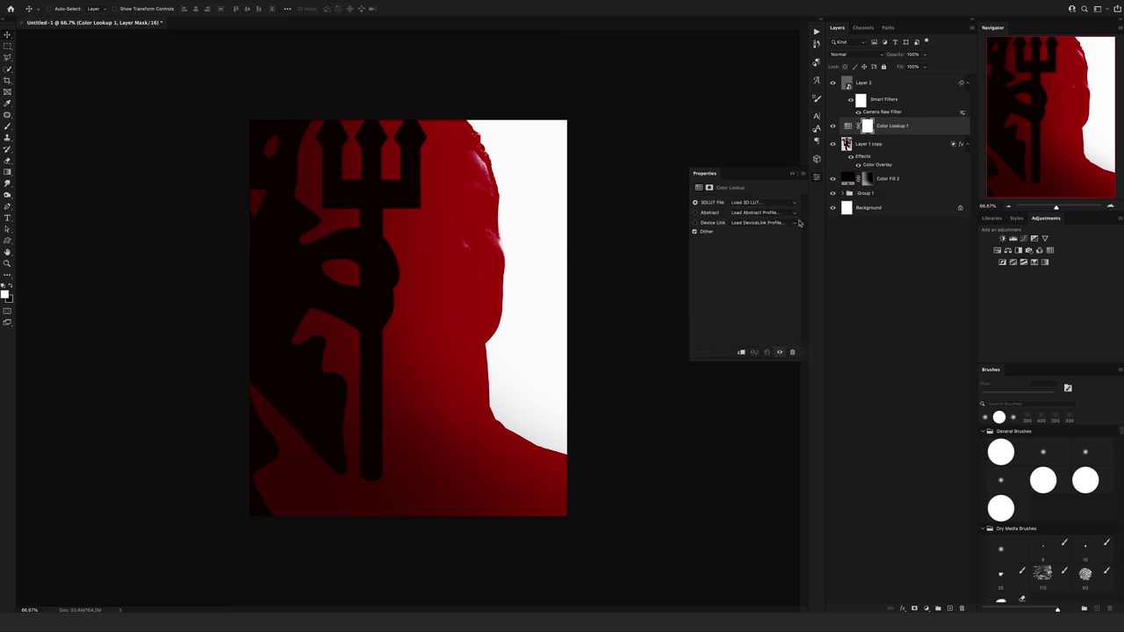
# Step: Add a Color Lookup layer with a teal-and-orange 3DLUT preset
pyautogui.click(762, 202)
pyautogui.click(764, 422)
pyautogui.click(762, 202)
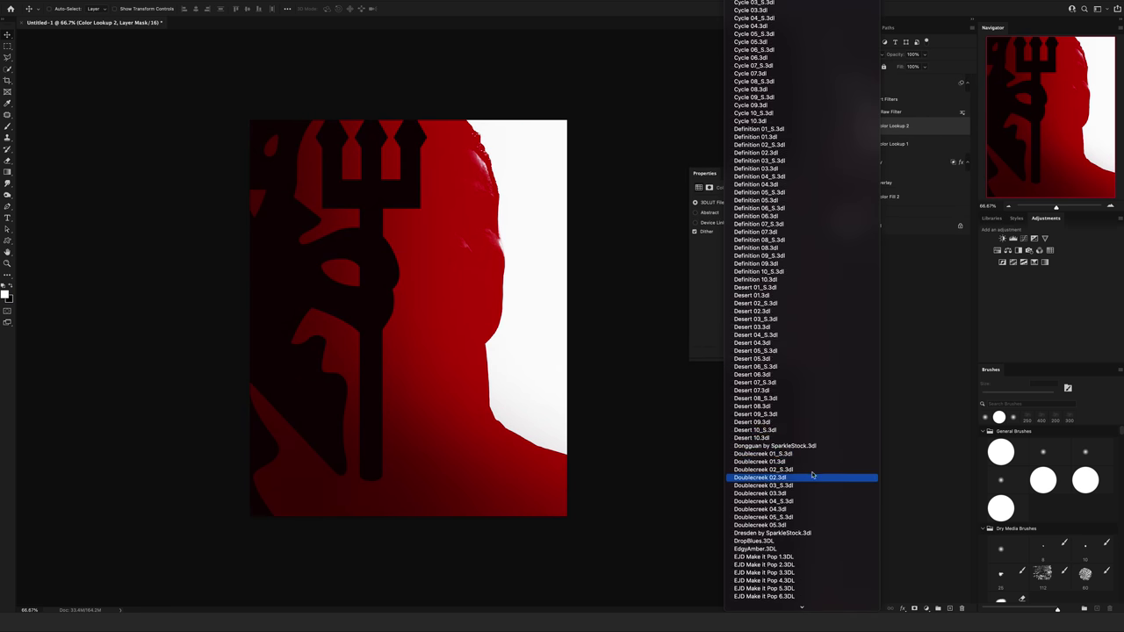
pyautogui.scroll(-5, 812, 491)
pyautogui.click(804, 497)
# Step: Duplicate Color Lookup 1, apply Crisp_Winter.look to the copy and set it to Color blend
pyautogui.hotkey('ctrl', 'j')
pyautogui.click(762, 202)
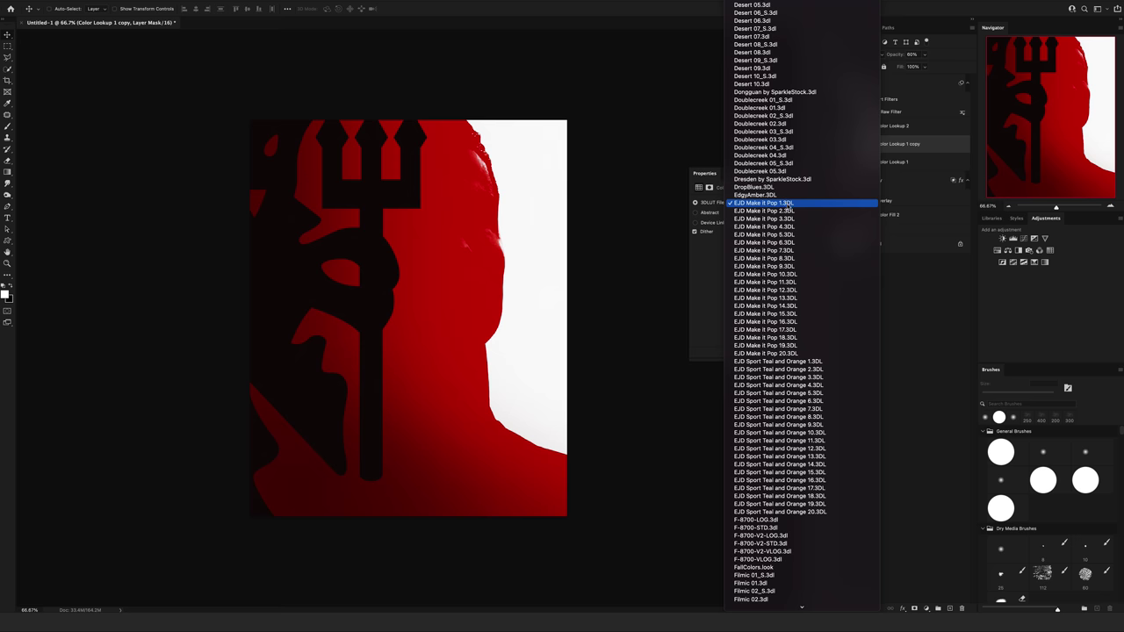
pyautogui.click(770, 529)
pyautogui.click(762, 202)
pyautogui.click(790, 597)
pyautogui.click(857, 54)
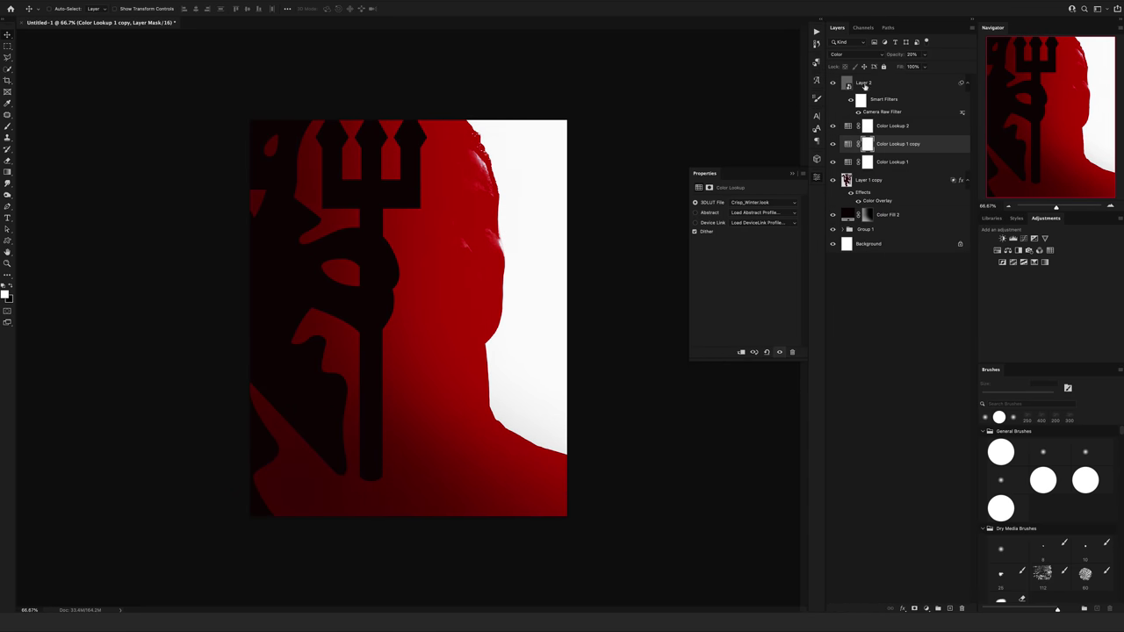
# Step: Add Color Lookup 3 on top with the 3Strip.look LUT
pyautogui.click(904, 126)
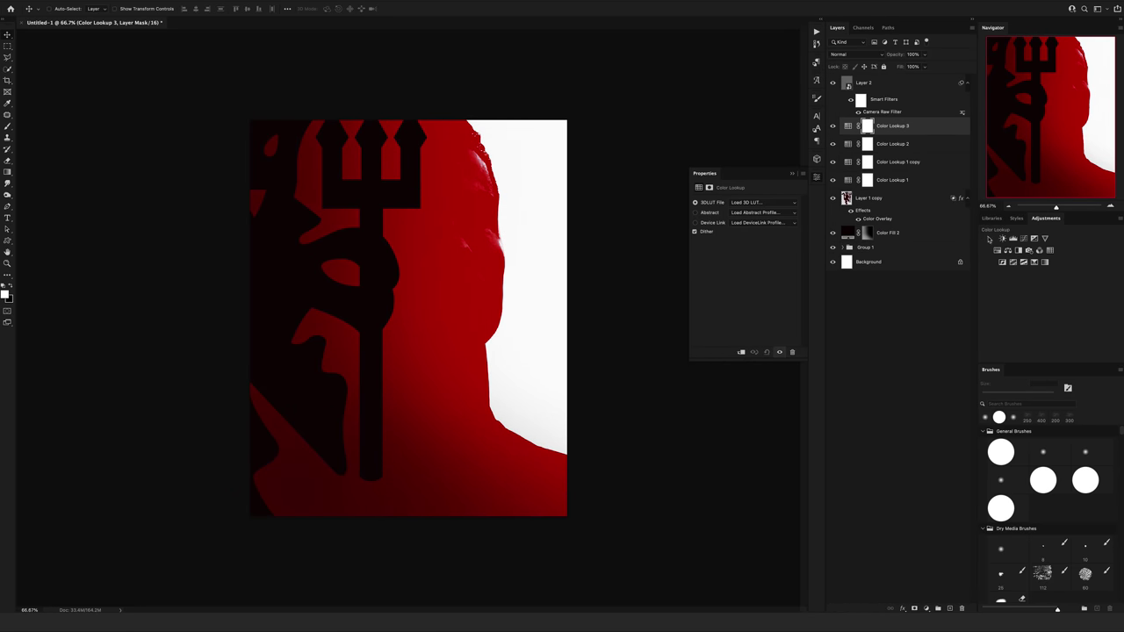
pyautogui.click(762, 202)
pyautogui.click(742, 61)
pyautogui.click(792, 173)
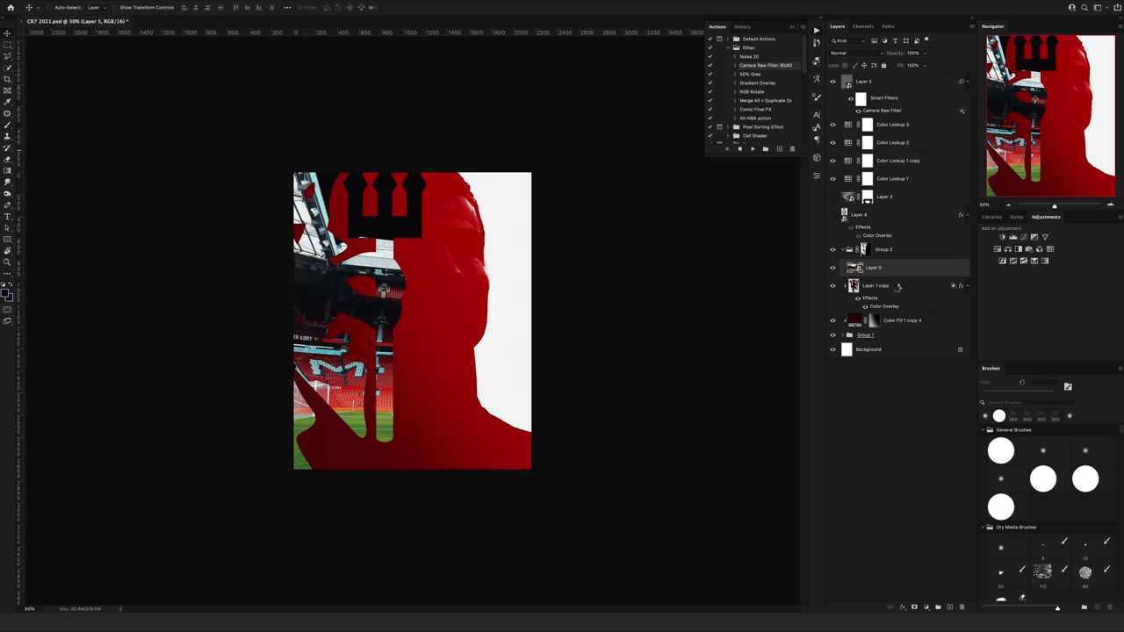
# Step: Desaturate Layer 5's stadium photo with a Camera Raw Filter and blend it at Overlay
pyautogui.hotkey('ctrl', 'shift', 'a')
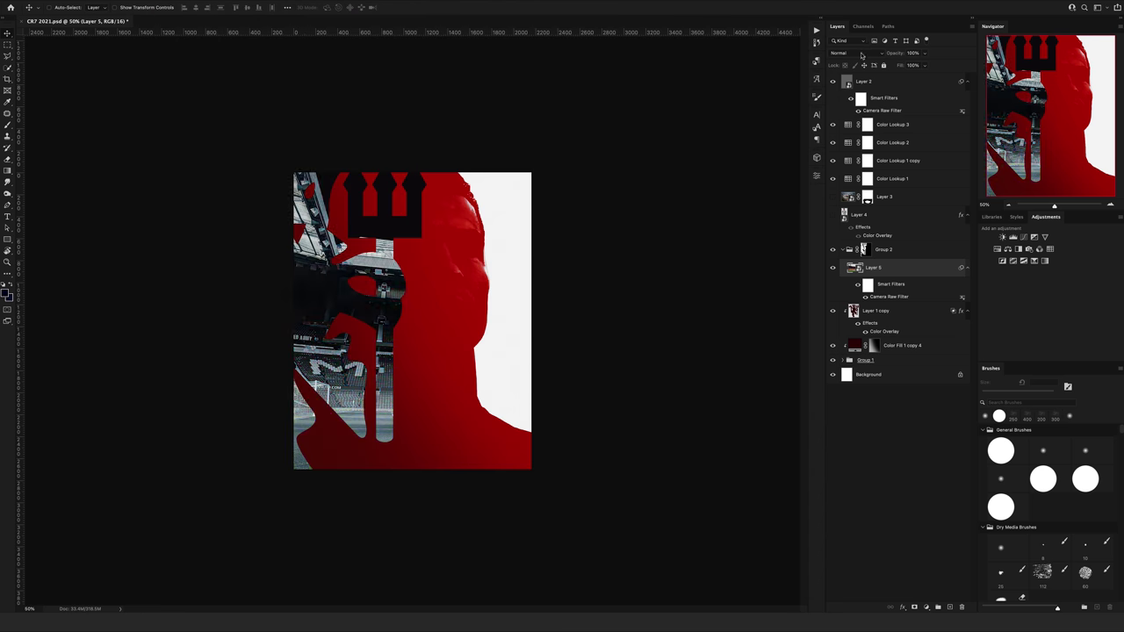
pyautogui.click(861, 55)
pyautogui.click(878, 330)
# Step: Darken Layer 1 copy's Color Overlay colour and recheck Layer 2's Camera Raw grade
pyautogui.doubleClick(888, 332)
pyautogui.click(778, 164)
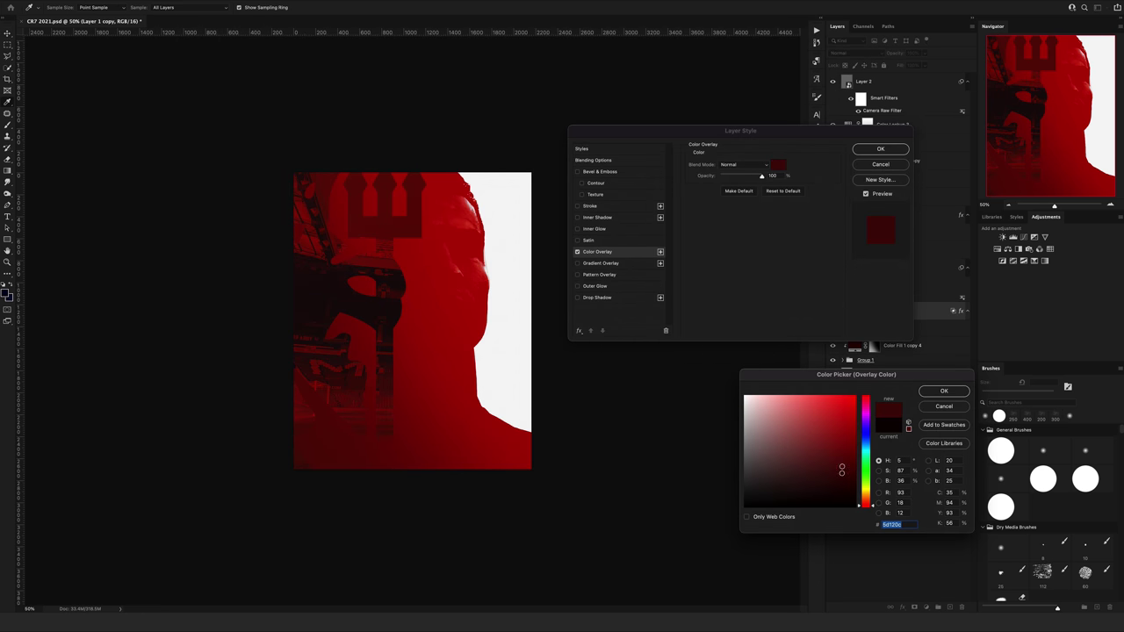
pyautogui.press('Return')
pyautogui.press('Return')
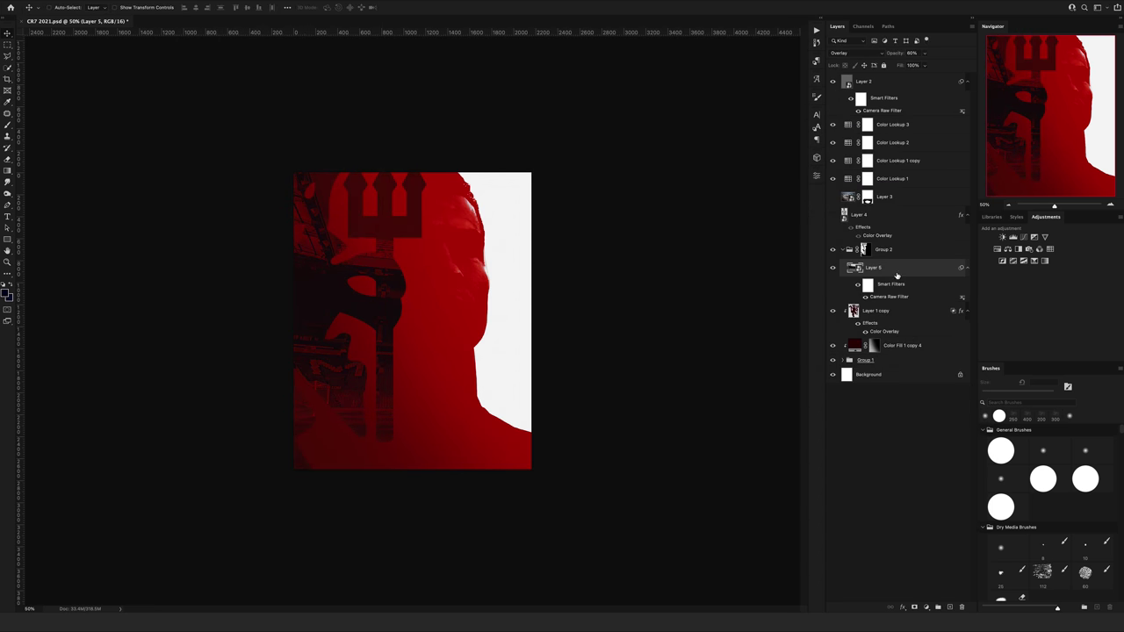
pyautogui.doubleClick(882, 111)
pyautogui.press('Return')
# Step: Darken Color Fill 1 copy 4's colour and reconfirm the devil graphic's overlay settings
pyautogui.doubleClick(855, 345)
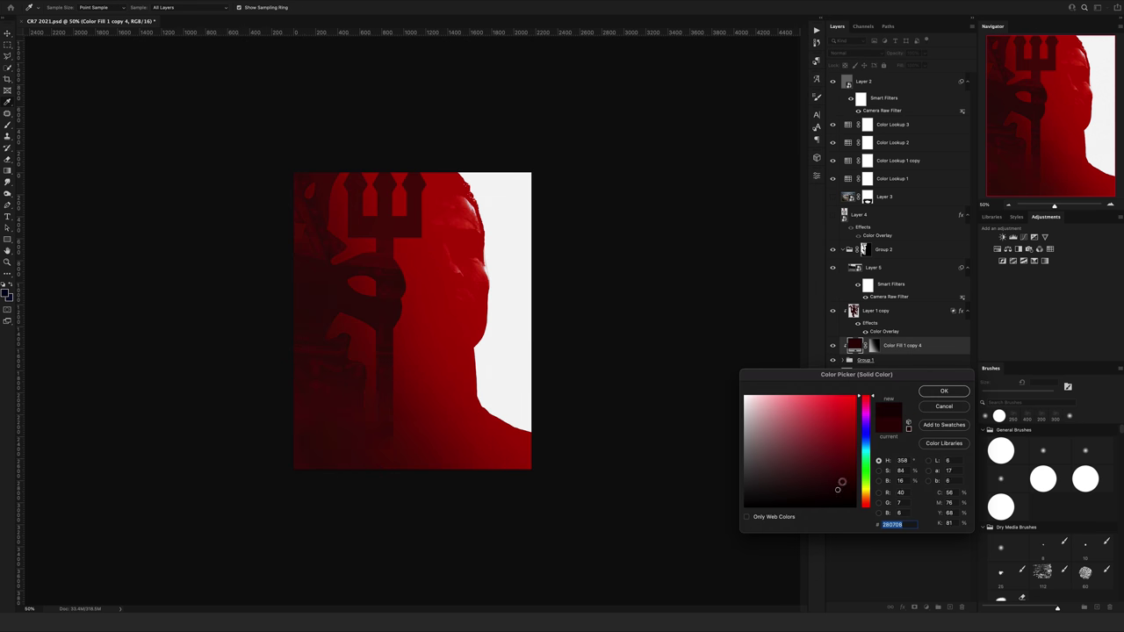
pyautogui.press('Return')
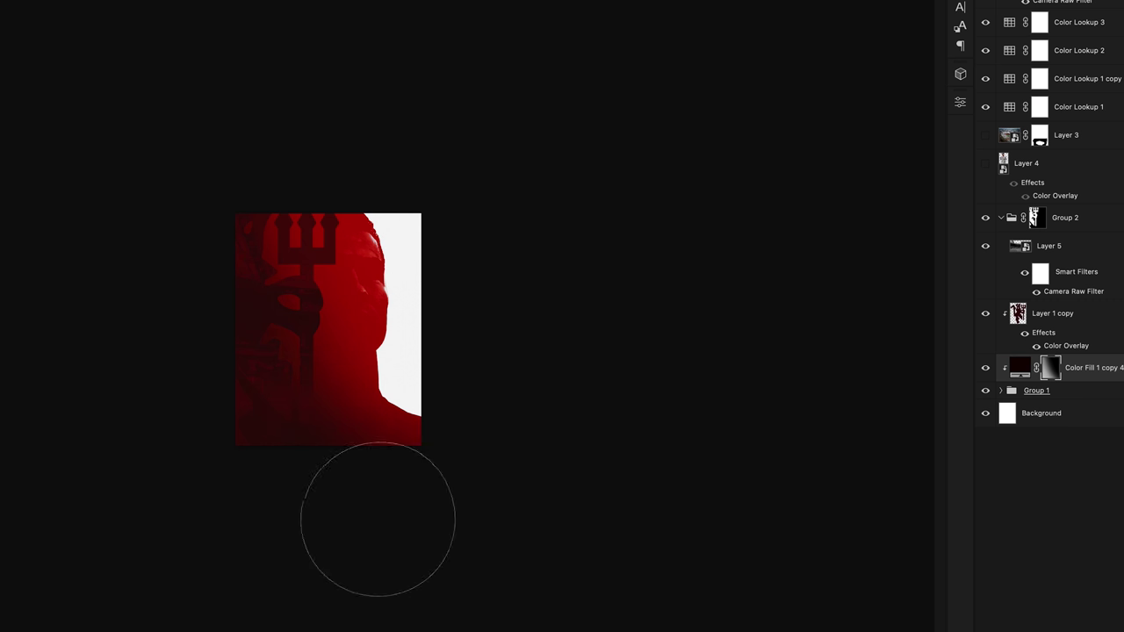
pyautogui.doubleClick(1064, 345)
pyautogui.press('Return')
pyautogui.press('Return')
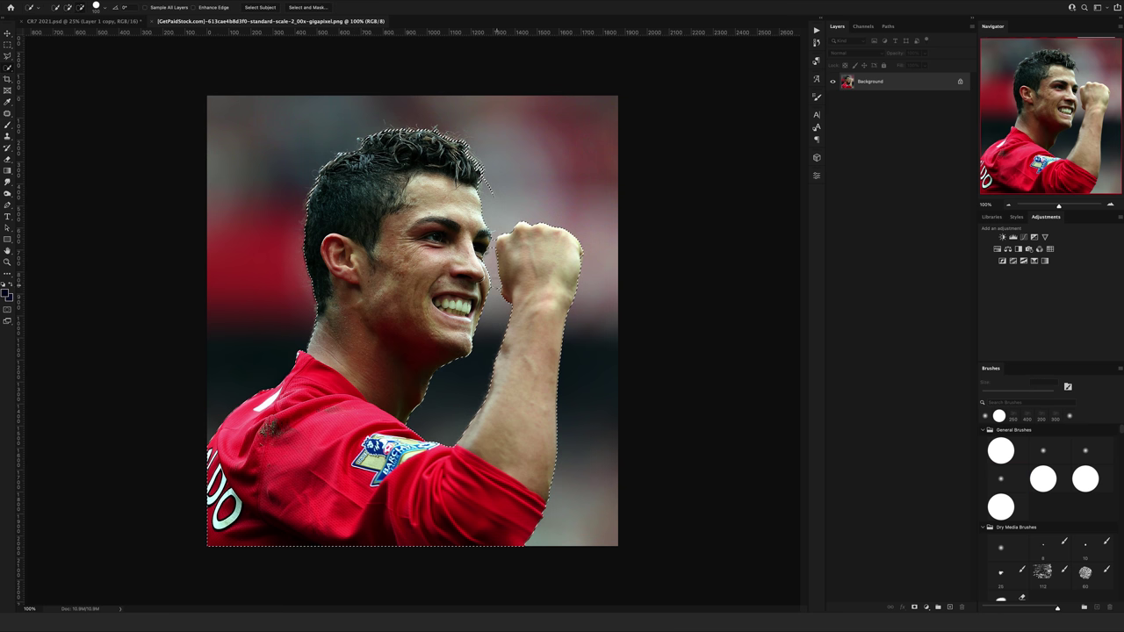
# Step: Lasso the fist-pumping player onto Layer 6 and tighten its mask with Curves
pyautogui.press('l')
pyautogui.scroll(4, 443, 242)
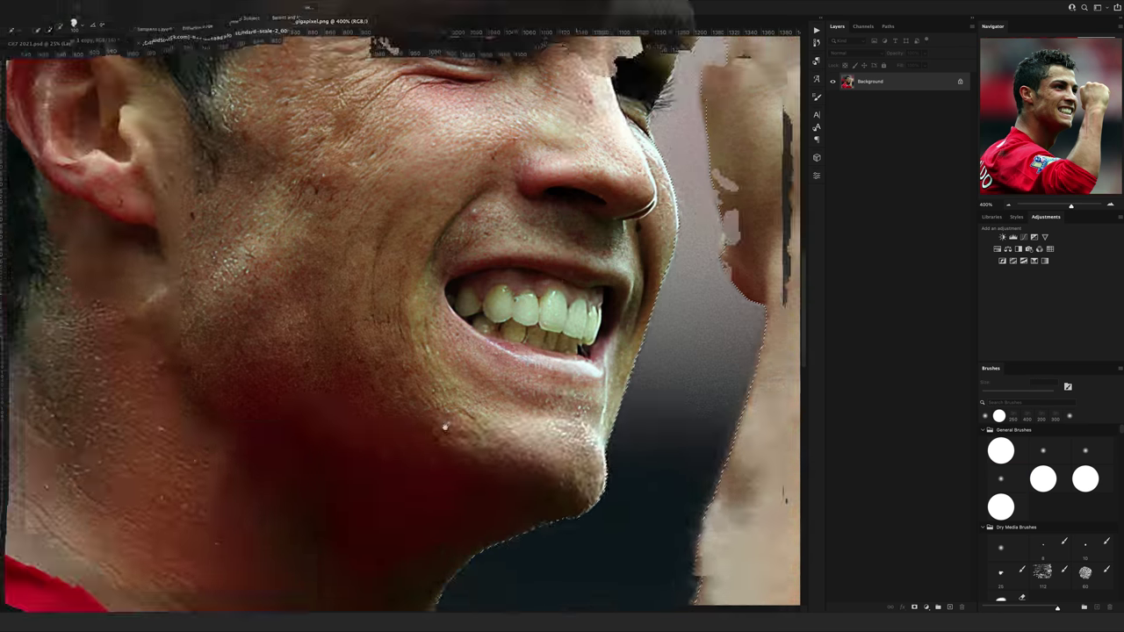
pyautogui.scroll(-5, 627, 405)
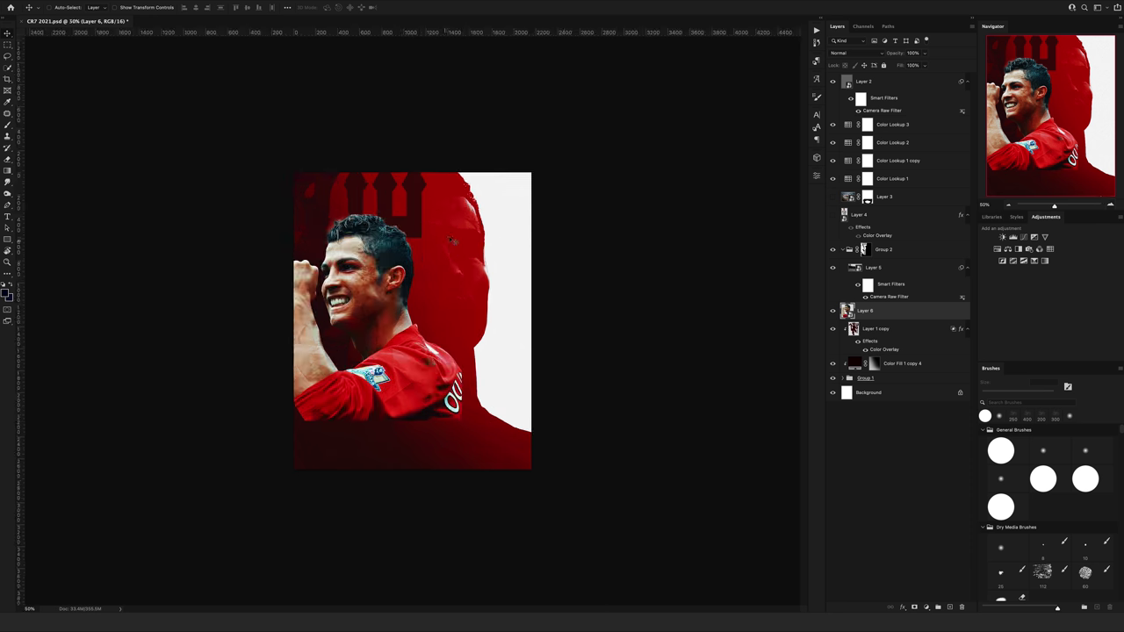
pyautogui.click(844, 268)
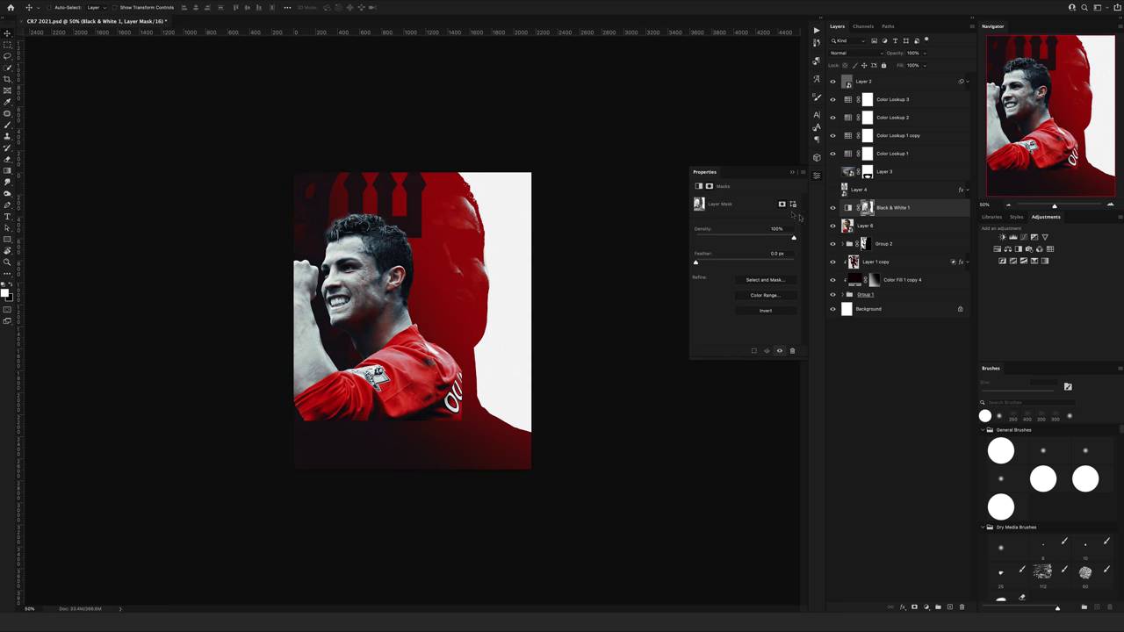
pyautogui.hotkey('ctrl', 'm')
pyautogui.click(904, 204)
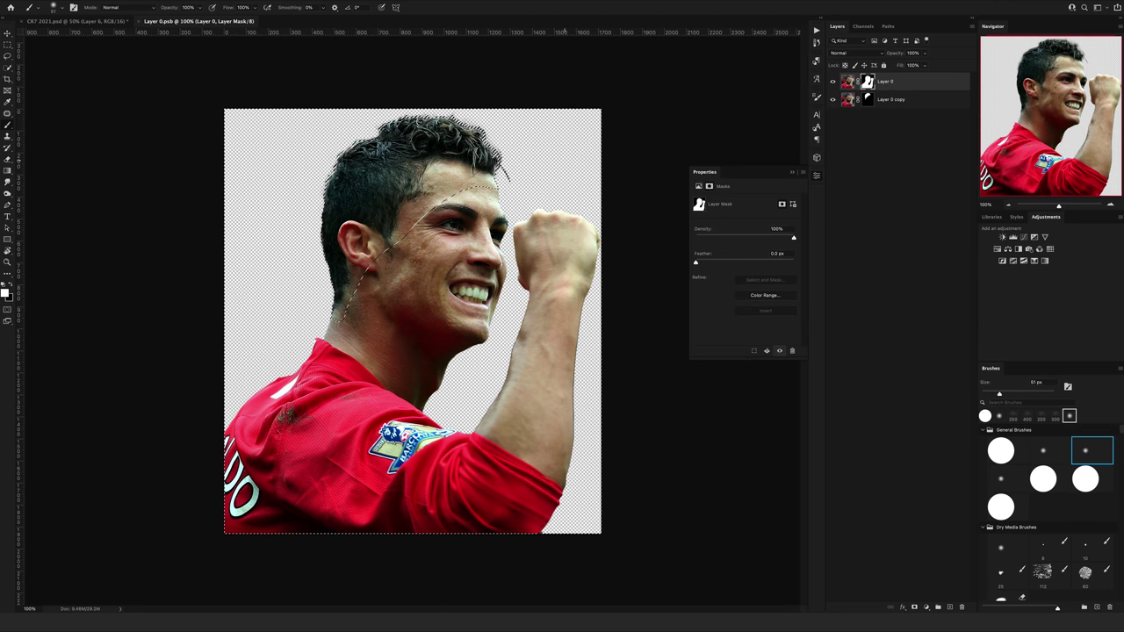
pyautogui.hotkey('alt', '[')
pyautogui.press(']')
pyautogui.press(']')
pyautogui.press(']')
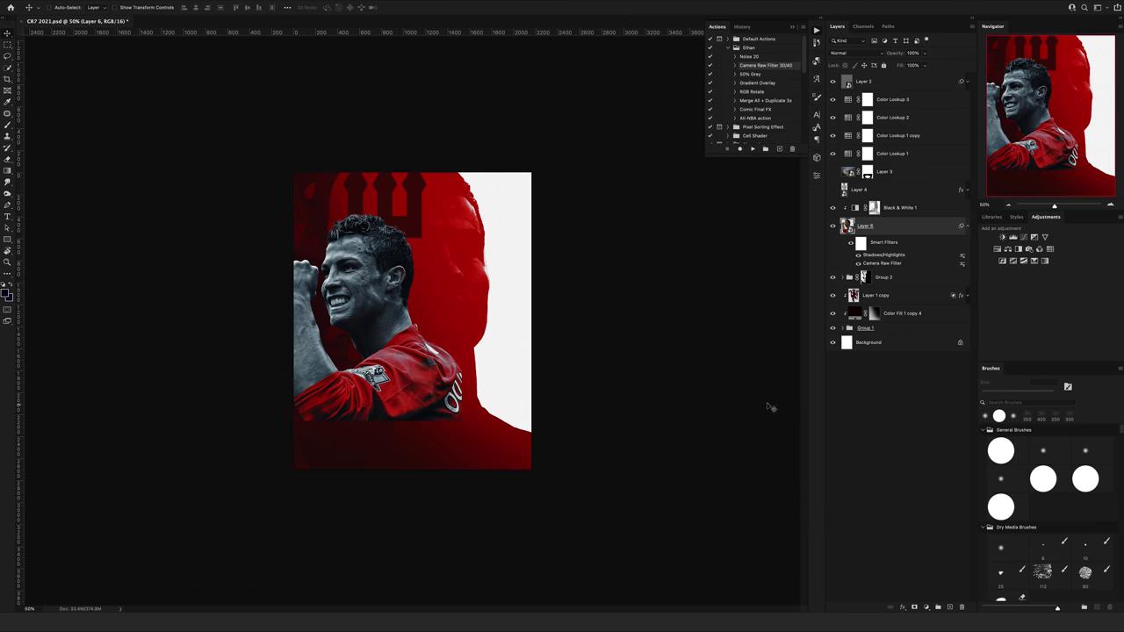
# Step: Refine the arms-wide player cut-out with Select and Mask and grade Layer 7 in Camera Raw
pyautogui.click(799, 351)
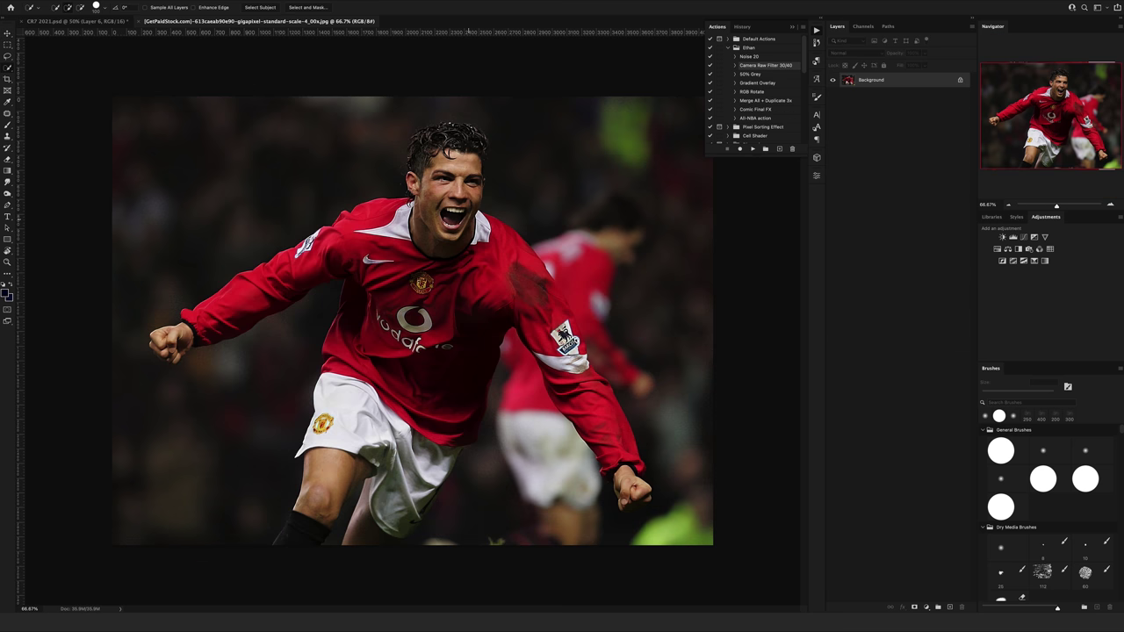
pyautogui.scroll(3, 341, 326)
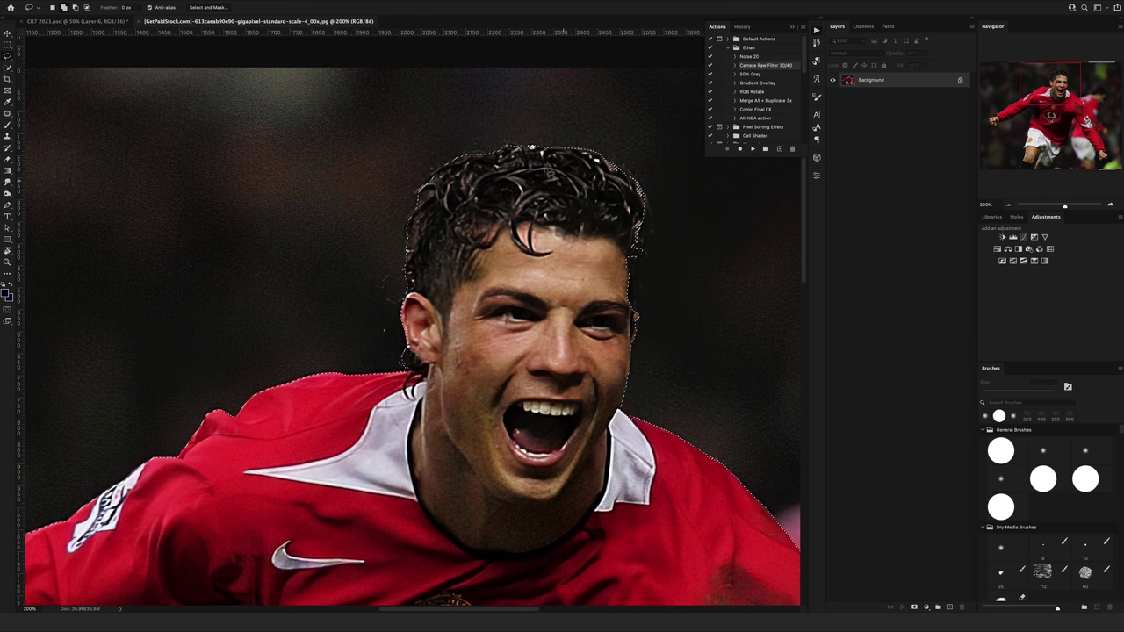
pyautogui.scroll(-5, 641, 332)
pyautogui.hscroll(5, 552, 383)
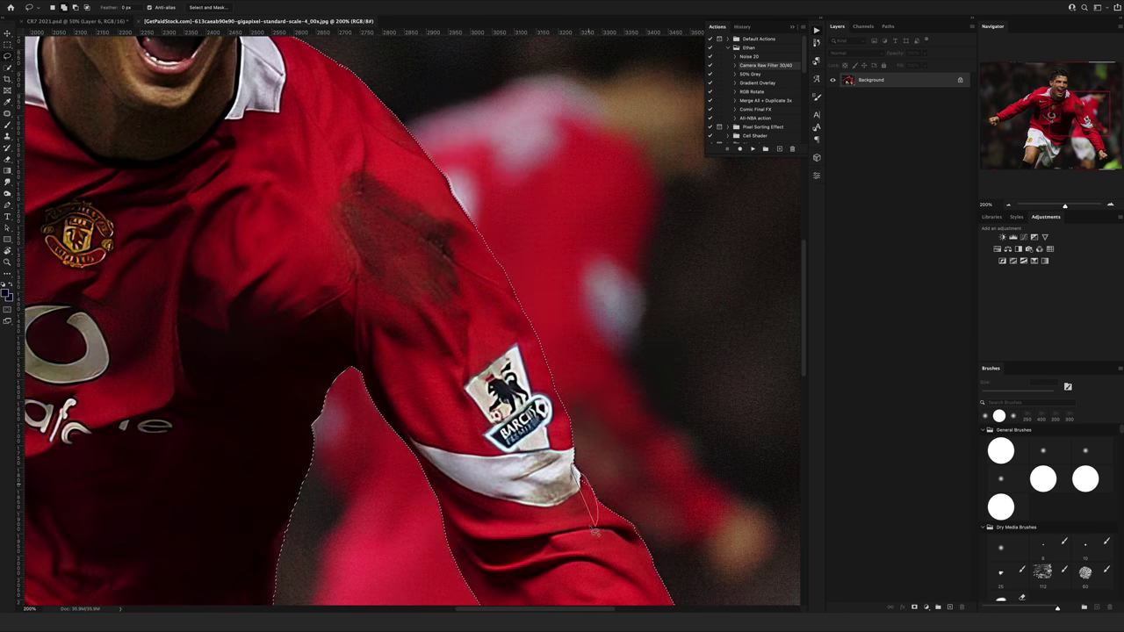
pyautogui.scroll(-5, 595, 531)
pyautogui.hscroll(-5, 536, 471)
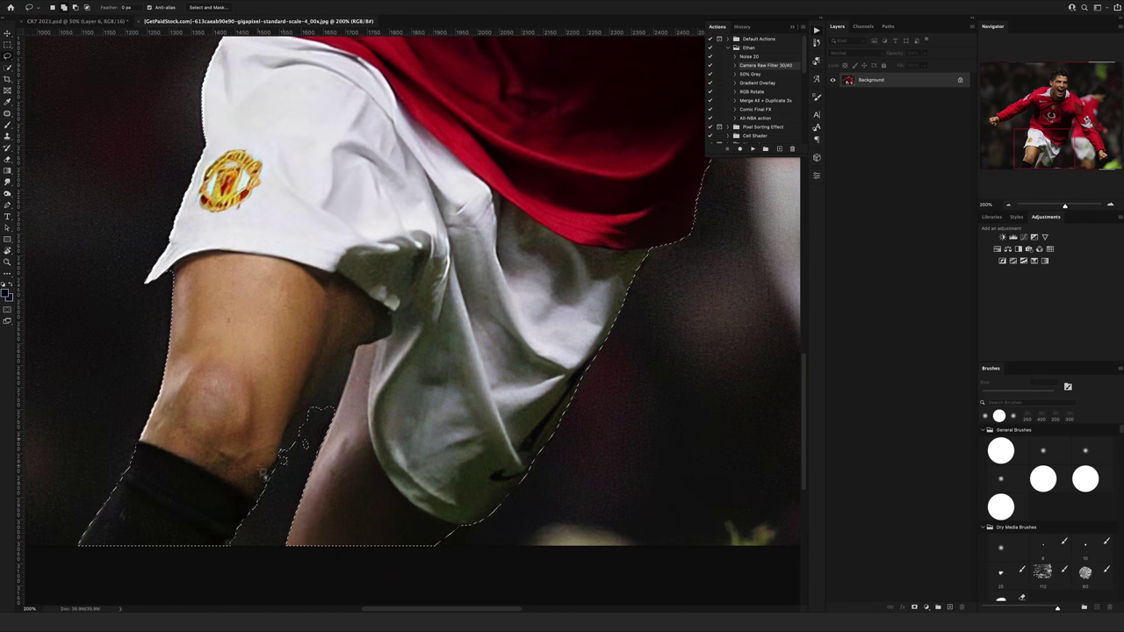
pyautogui.scroll(5, 403, 316)
pyautogui.scroll(5, 404, 316)
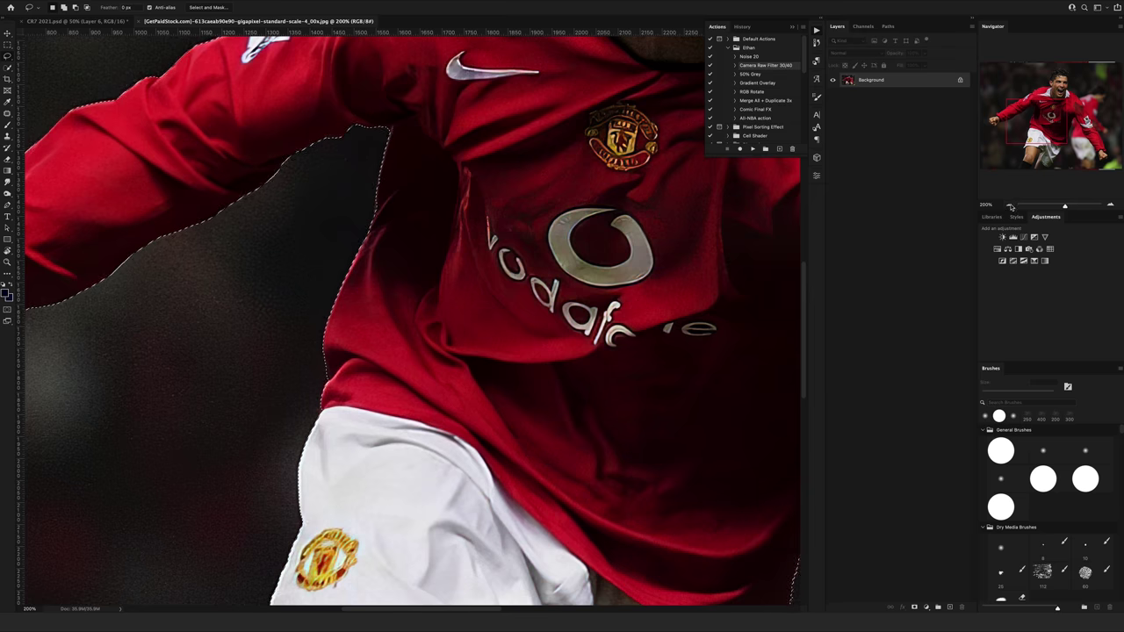
pyautogui.hotkey('ctrl', 'alt', 'r')
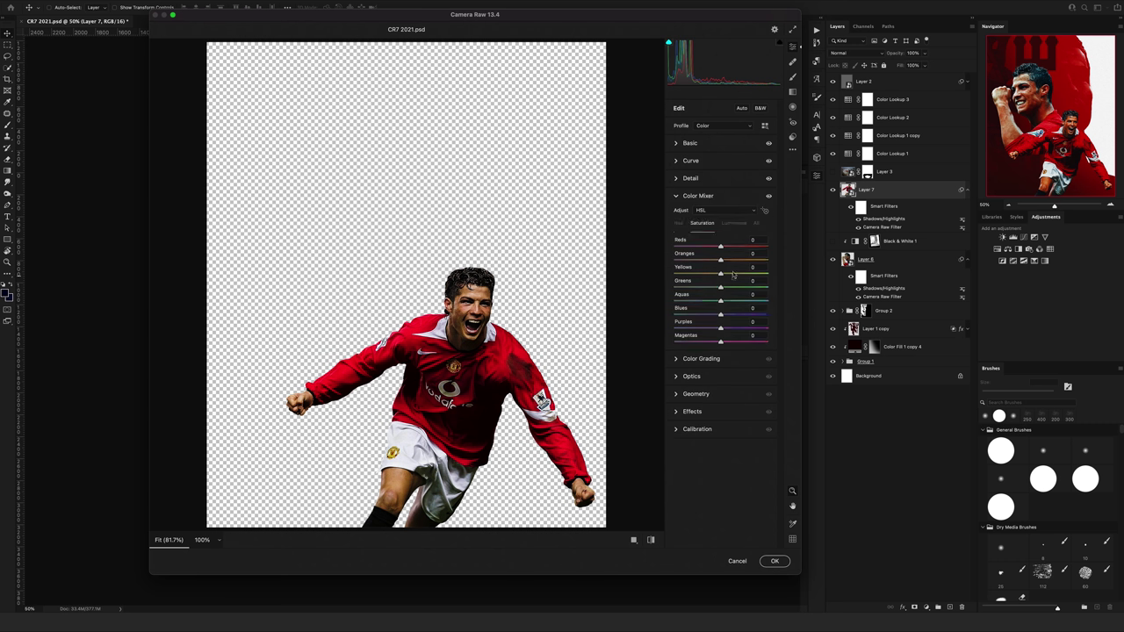
pyautogui.click(774, 560)
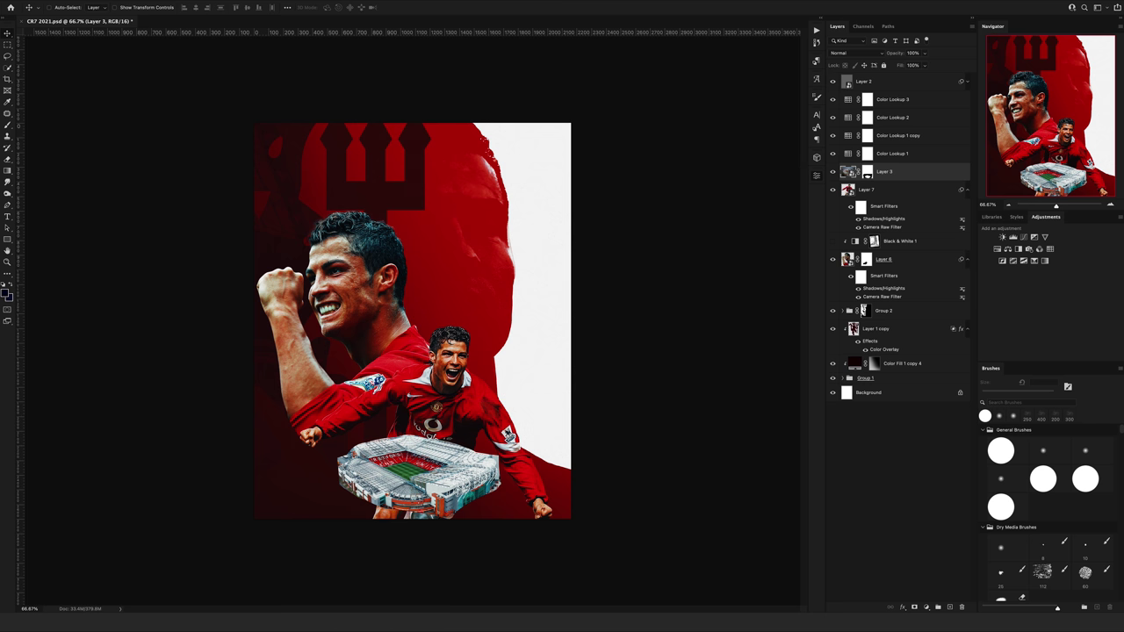
# Step: Lasso the fist-raised player, shrink him and move him to the upper right
pyautogui.press('l')
pyautogui.scroll(5, 395, 420)
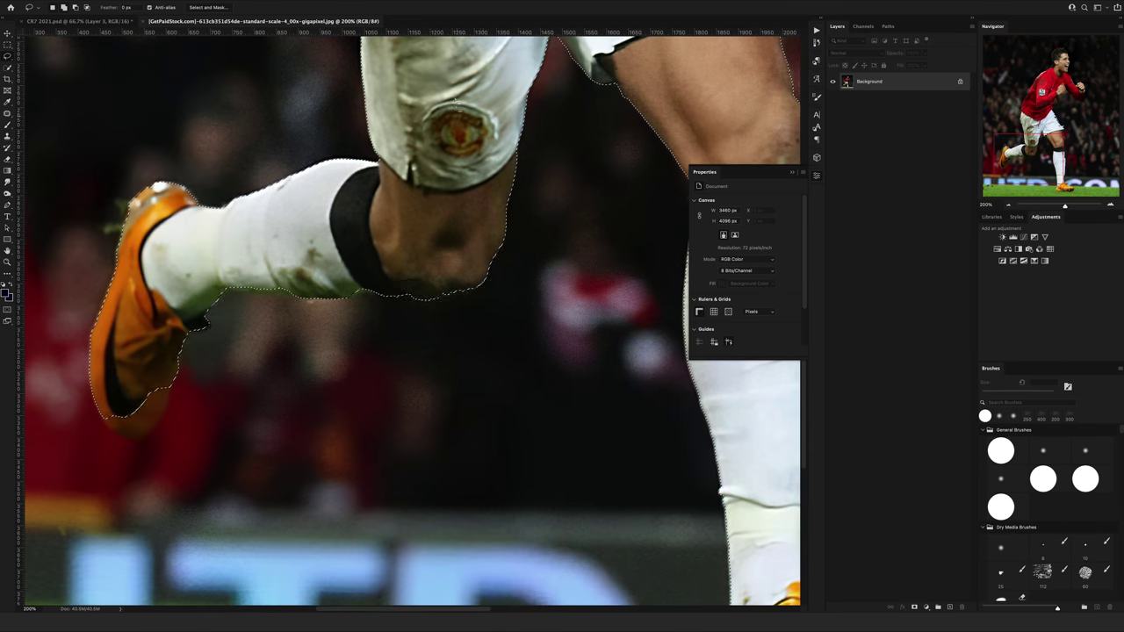
pyautogui.scroll(10, 418, 282)
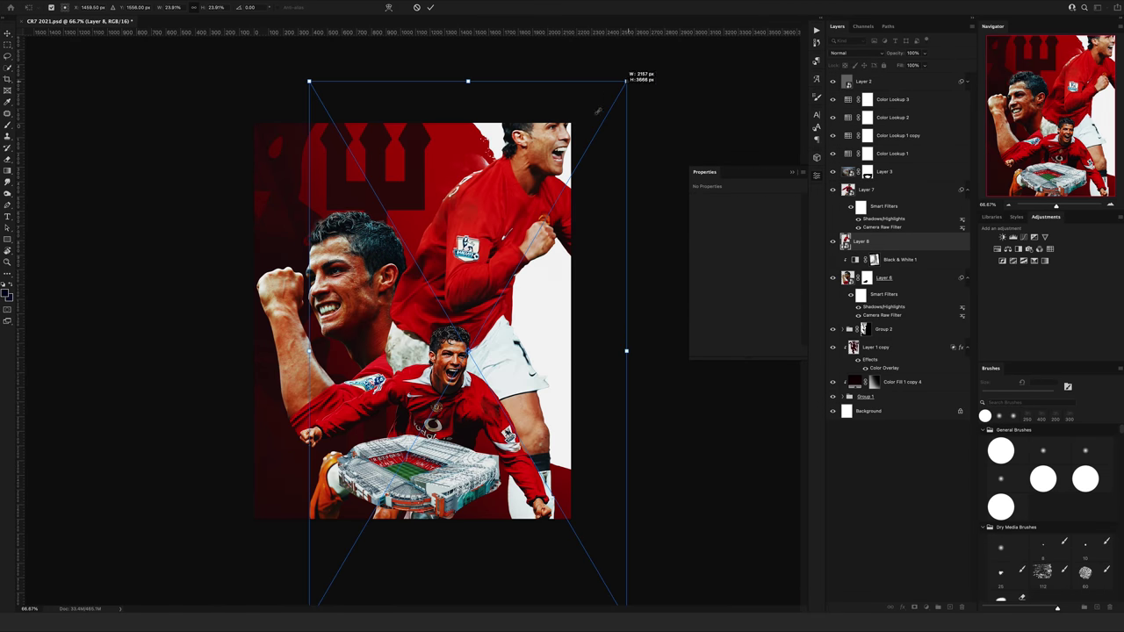
pyautogui.moveTo(627, 78); pyautogui.dragTo(538, 235)
pyautogui.press('Return')
pyautogui.moveTo(503, 301); pyautogui.dragTo(476, 319)
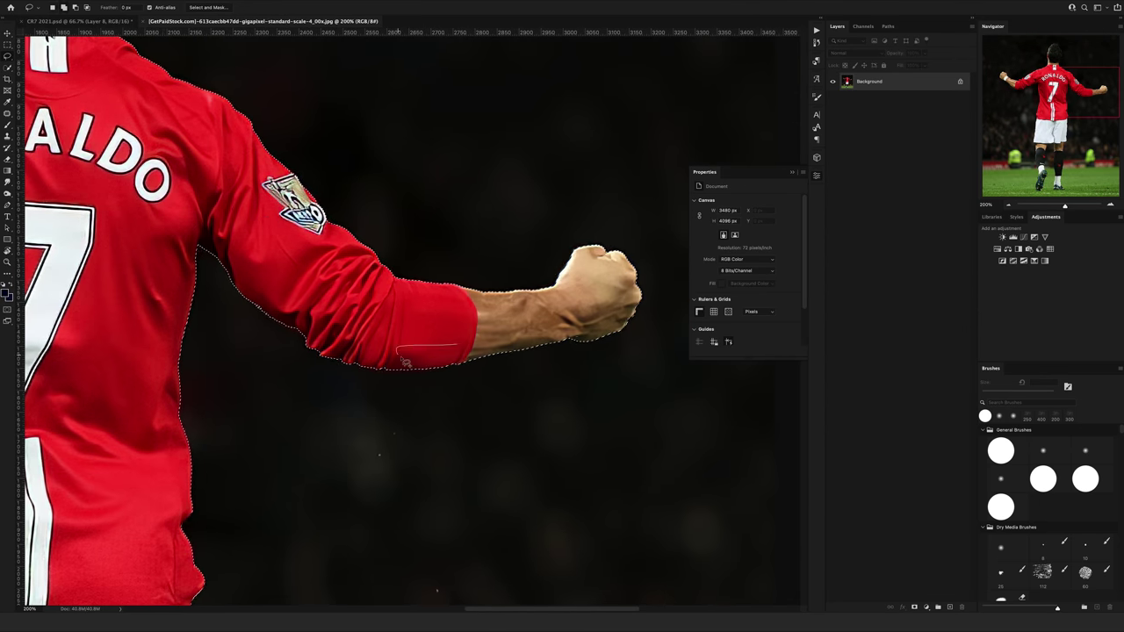
# Step: Resize the back-view #7 figure and reposition it slightly up then down
pyautogui.hscroll(10, 555, 327)
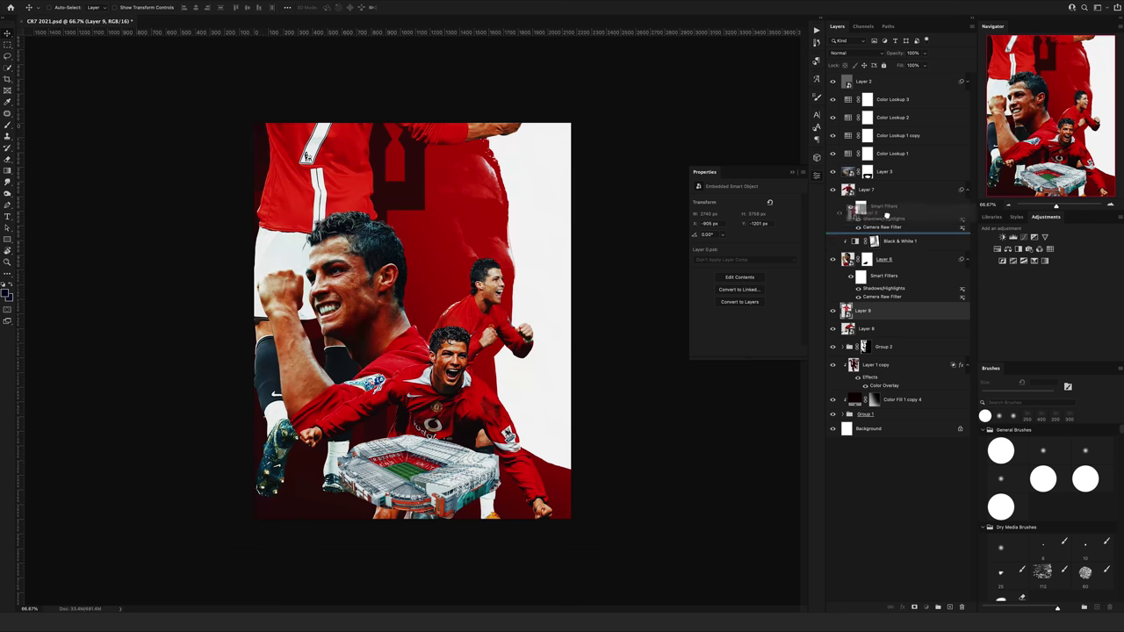
pyautogui.press('Escape')
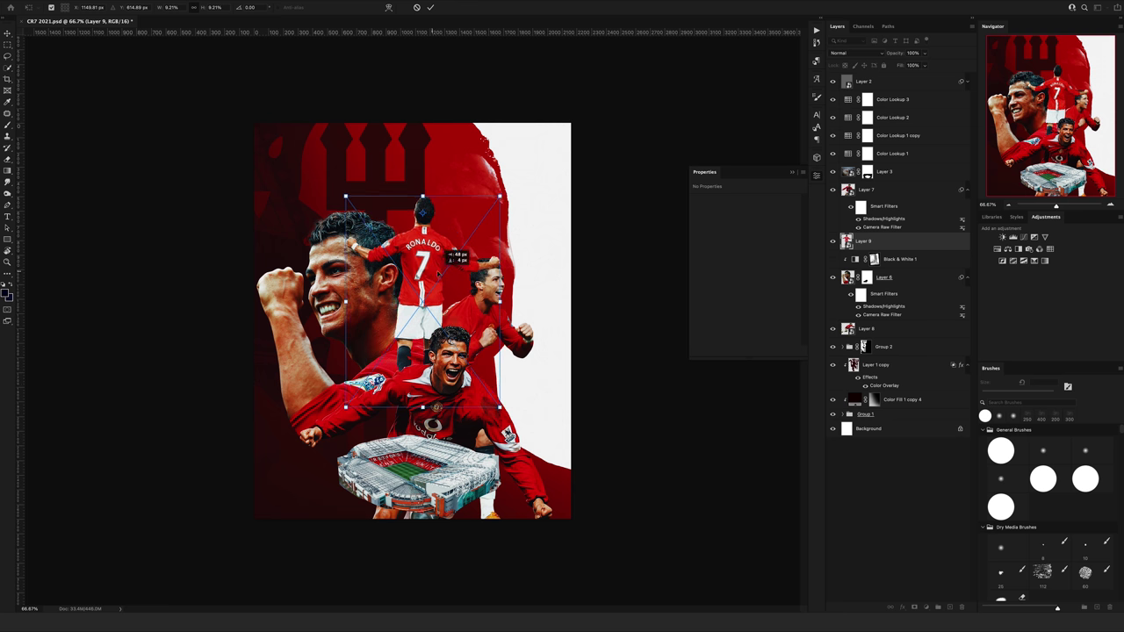
pyautogui.moveTo(439, 293); pyautogui.dragTo(439, 247)
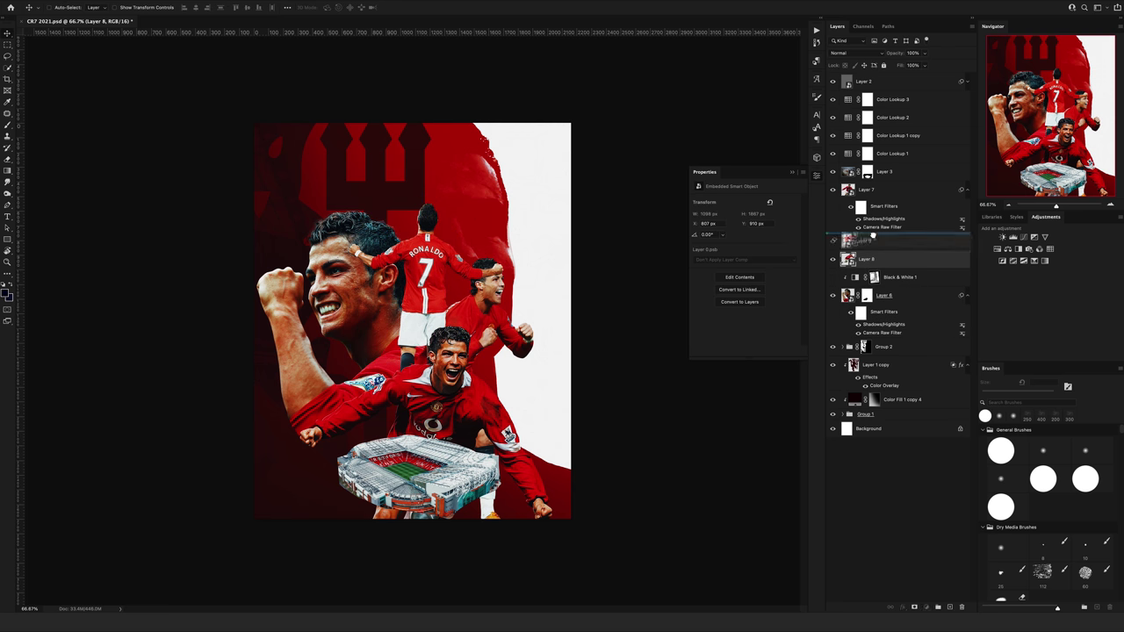
pyautogui.press('v')
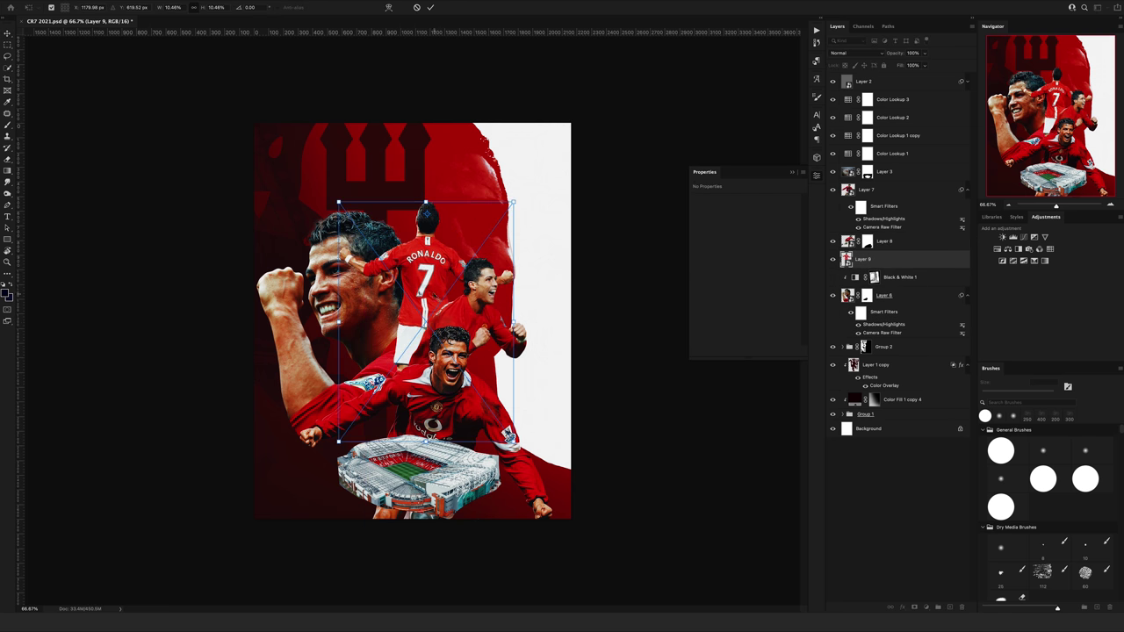
pyautogui.moveTo(426, 263); pyautogui.dragTo(428, 289)
# Step: Bring up the AIG-shirt stock photo and navigate around the celebrating player
pyautogui.moveTo(390, 26); pyautogui.dragTo(263, 20)
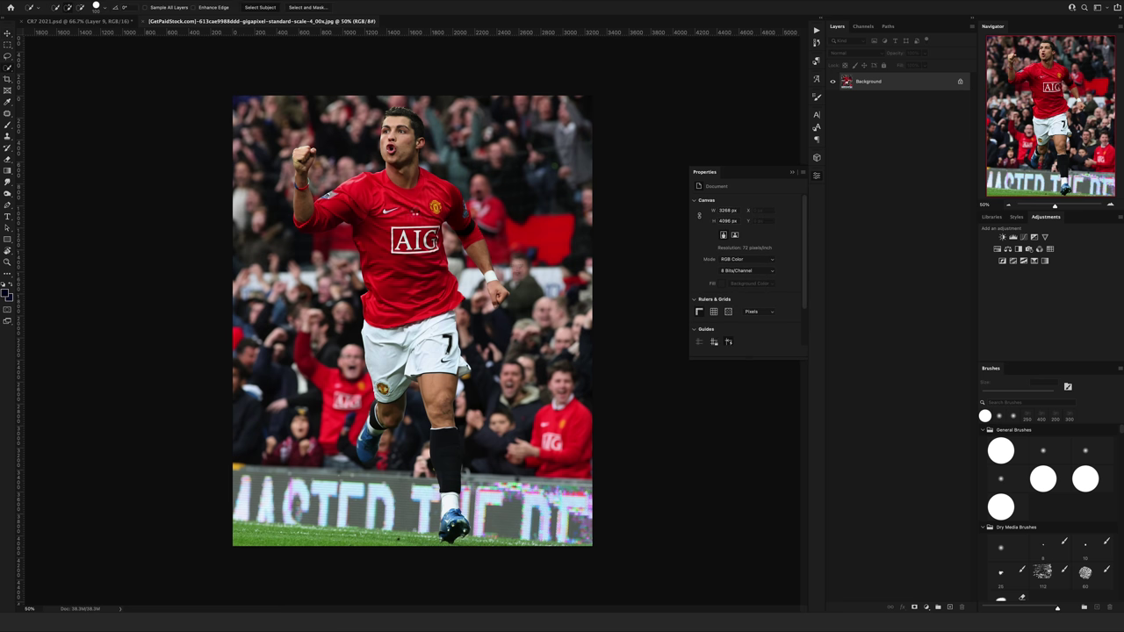
pyautogui.scroll(10, 288, 183)
pyautogui.scroll(2, 654, 292)
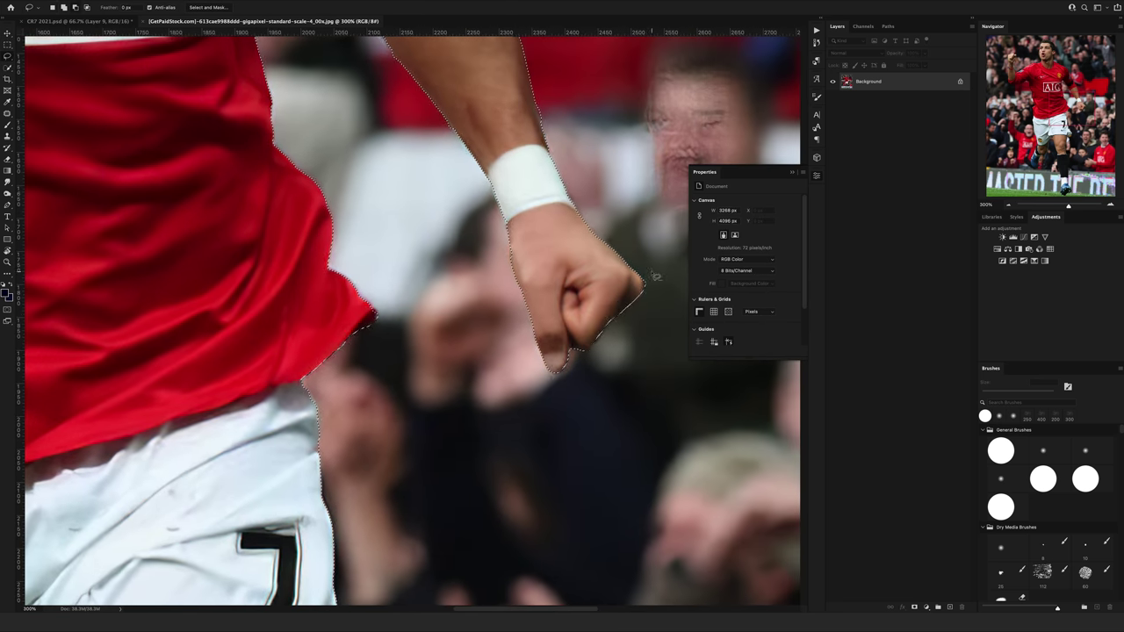
pyautogui.scroll(3, 517, 148)
pyautogui.scroll(3, 386, 237)
pyautogui.scroll(3, 421, 237)
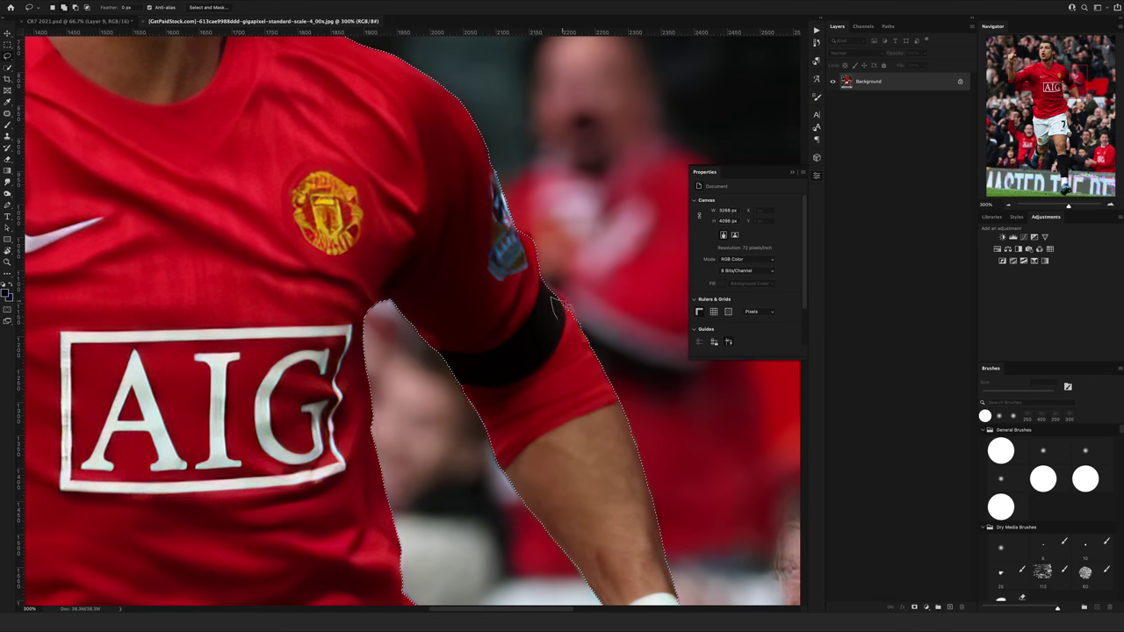
pyautogui.scroll(3, 457, 237)
pyautogui.scroll(2, 495, 239)
pyautogui.scroll(3, 495, 239)
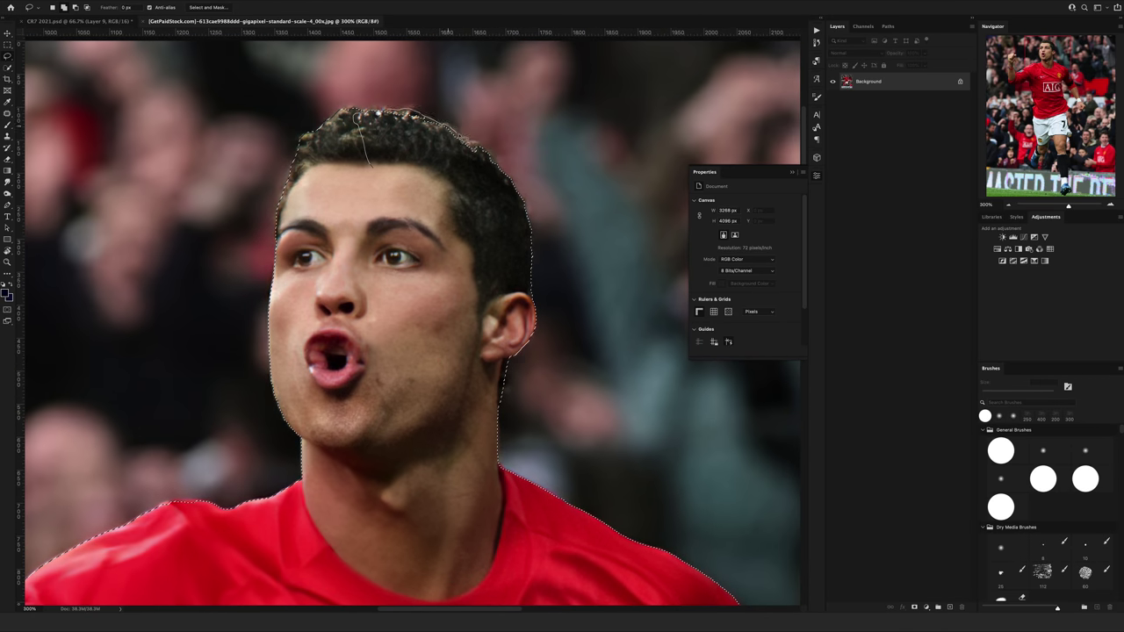
pyautogui.scroll(-4, 609, 231)
pyautogui.hscroll(-5, 609, 230)
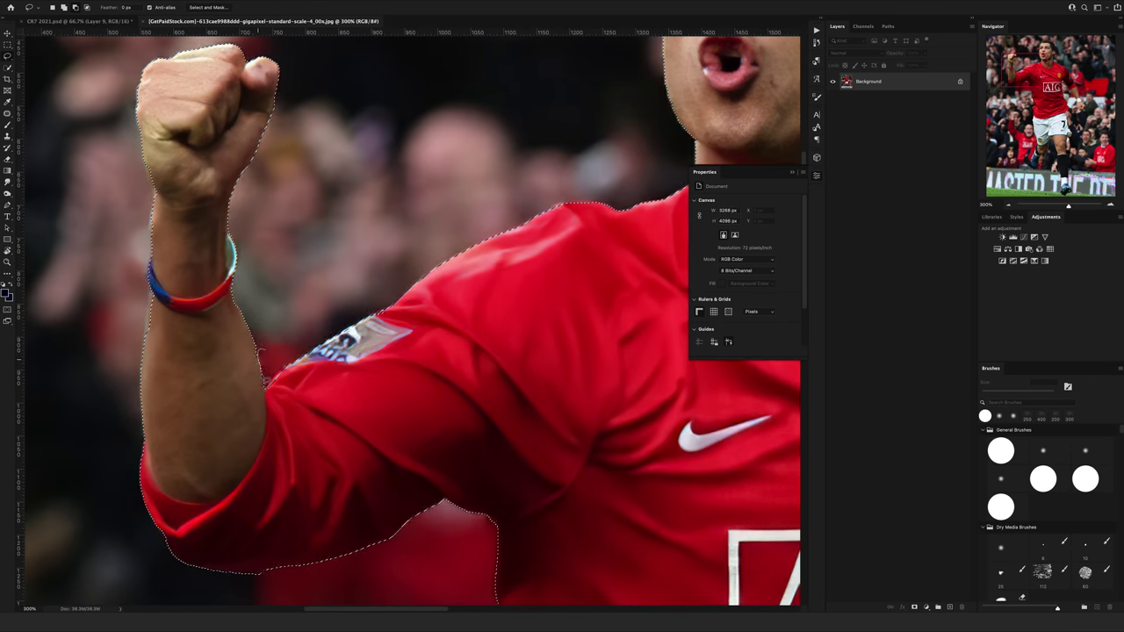
pyautogui.scroll(3, 260, 353)
pyautogui.hscroll(-3, 260, 353)
pyautogui.scroll(-10, 346, 205)
pyautogui.scroll(-10, 286, 373)
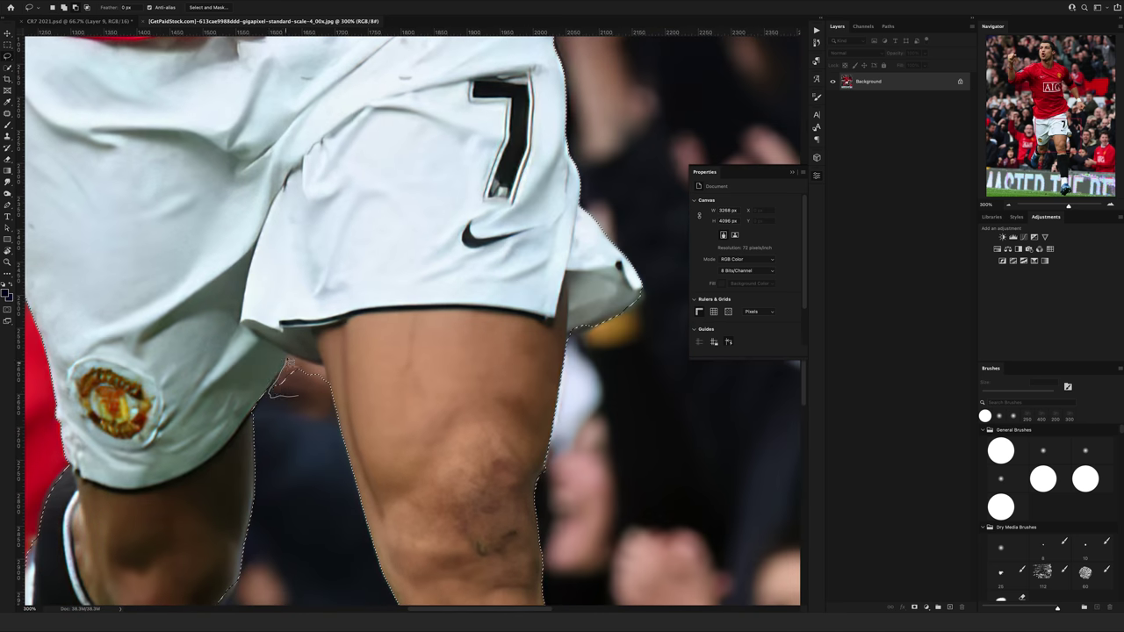
pyautogui.scroll(-4, 290, 369)
pyautogui.hscroll(-3, 289, 369)
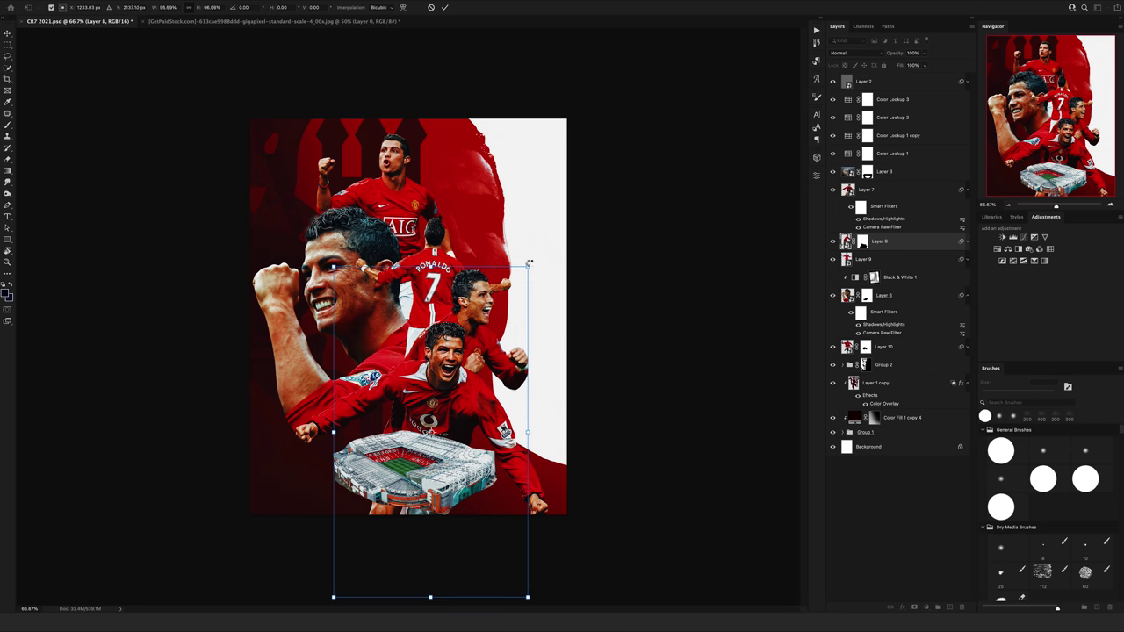
# Step: Paint Layer 7's mask to darken the lower-right red and tint the large face red
pyautogui.click(867, 190)
pyautogui.press('b')
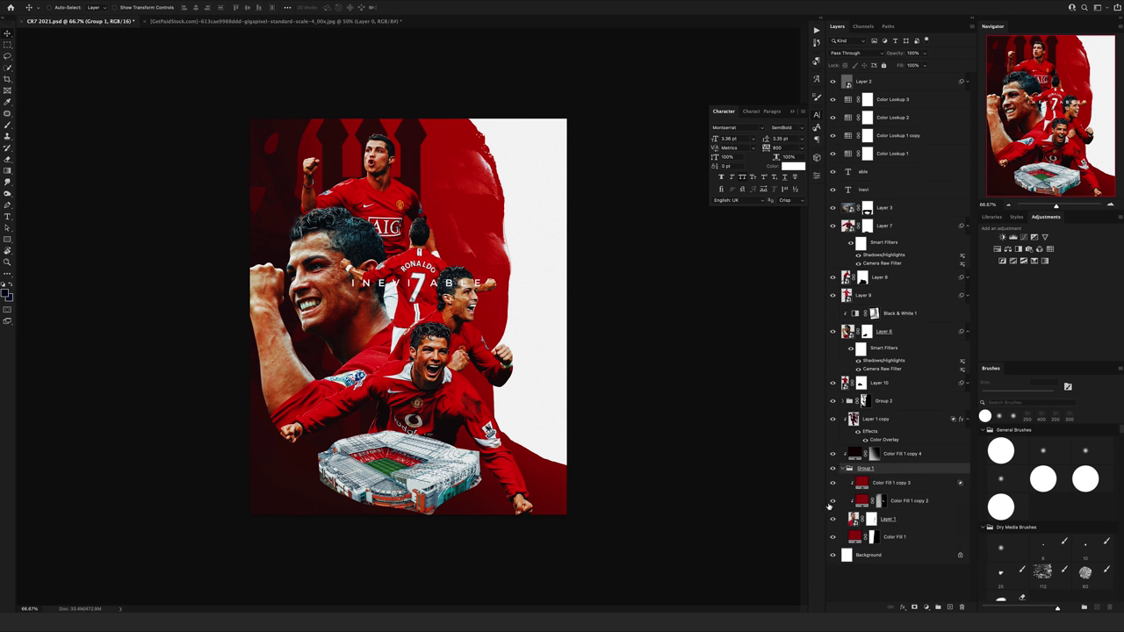
pyautogui.moveTo(487, 400); pyautogui.dragTo(536, 483)
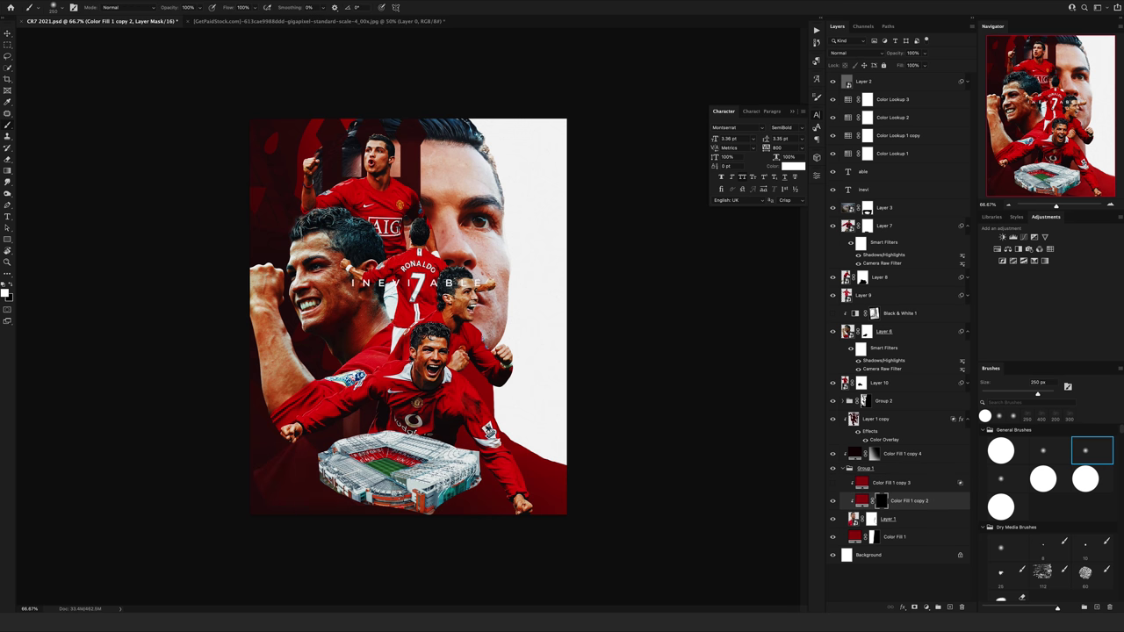
pyautogui.moveTo(457, 132); pyautogui.dragTo(492, 343)
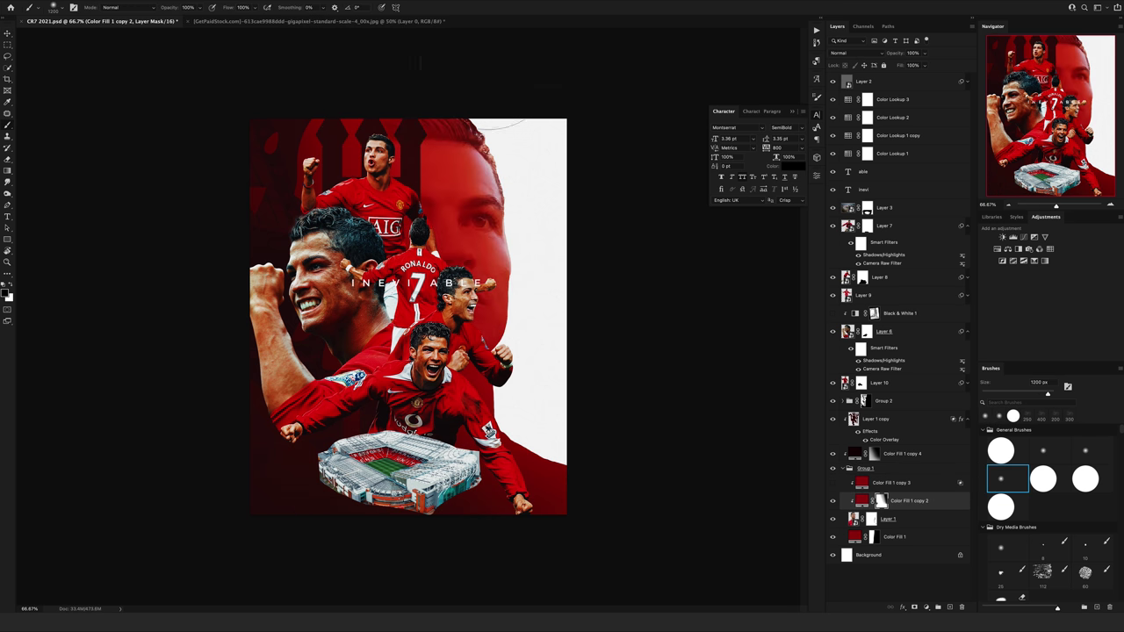
# Step: Set Blend If on Color Fill 1 copy 3 so the face's highlights show through
pyautogui.doubleClick(940, 485)
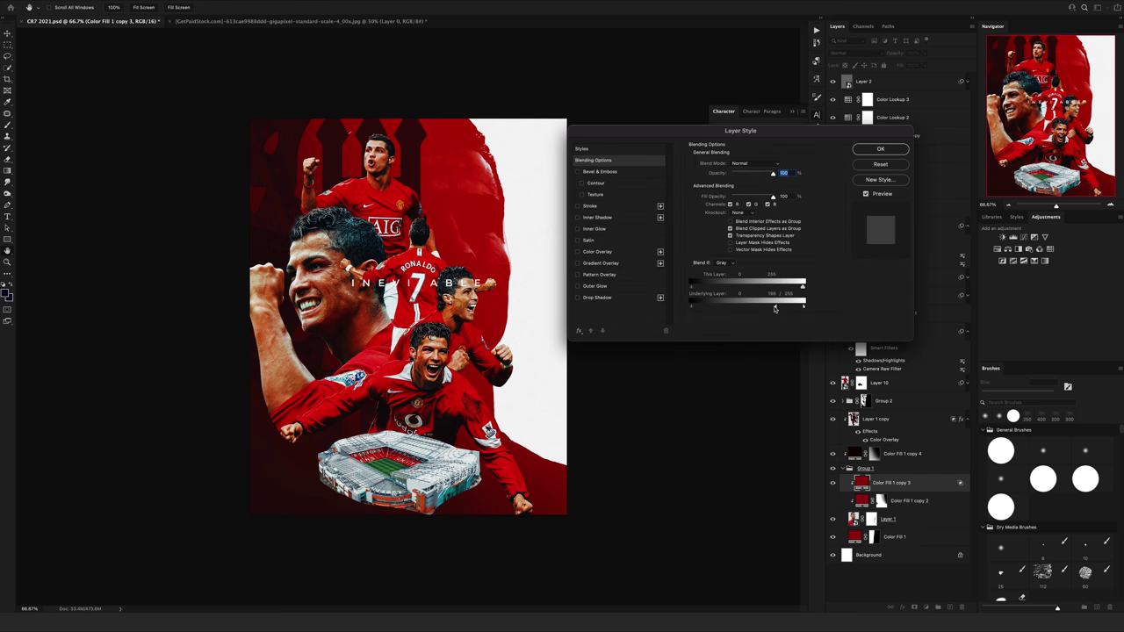
pyautogui.moveTo(744, 309); pyautogui.dragTo(766, 308)
pyautogui.click(878, 150)
pyautogui.click(832, 501)
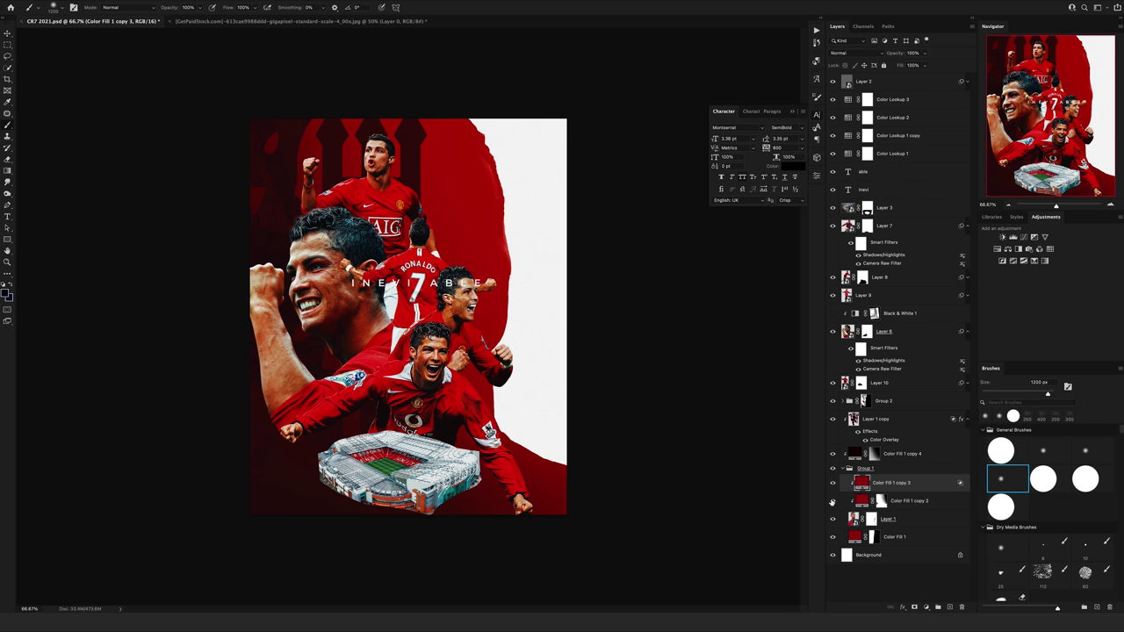
pyautogui.doubleClick(939, 485)
pyautogui.moveTo(802, 307); pyautogui.dragTo(776, 308)
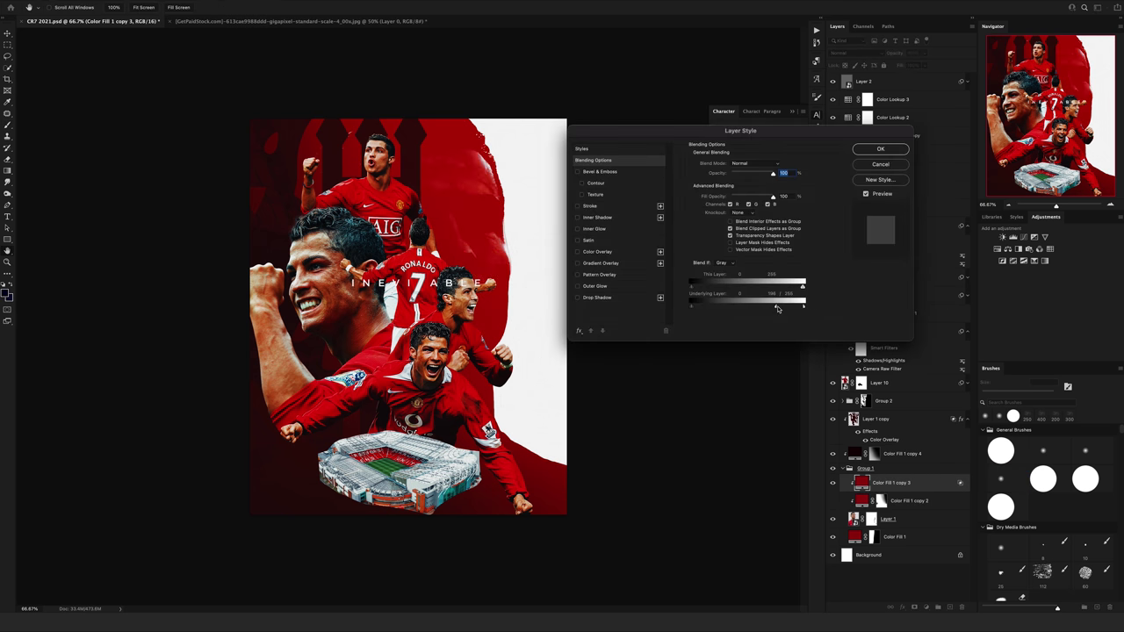
pyautogui.click(880, 149)
# Step: Free Transform the large face on Layer 1 further to the right
pyautogui.click(887, 519)
pyautogui.hotkey('ctrl', 't')
pyautogui.hotkey('ctrl', '-')
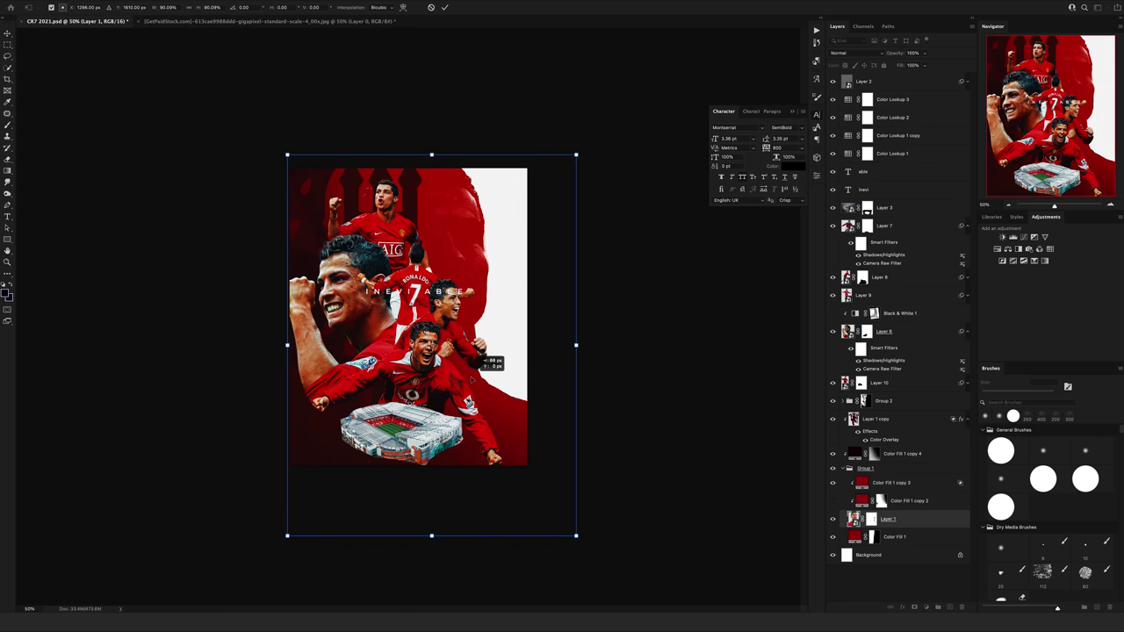
pyautogui.moveTo(489, 364); pyautogui.dragTo(479, 377)
pyautogui.press('Return')
pyautogui.click(1007, 479)
# Step: Refine the Color Fill 1 copy 2 and Layer 1 masks with a soft brush
pyautogui.click(881, 501)
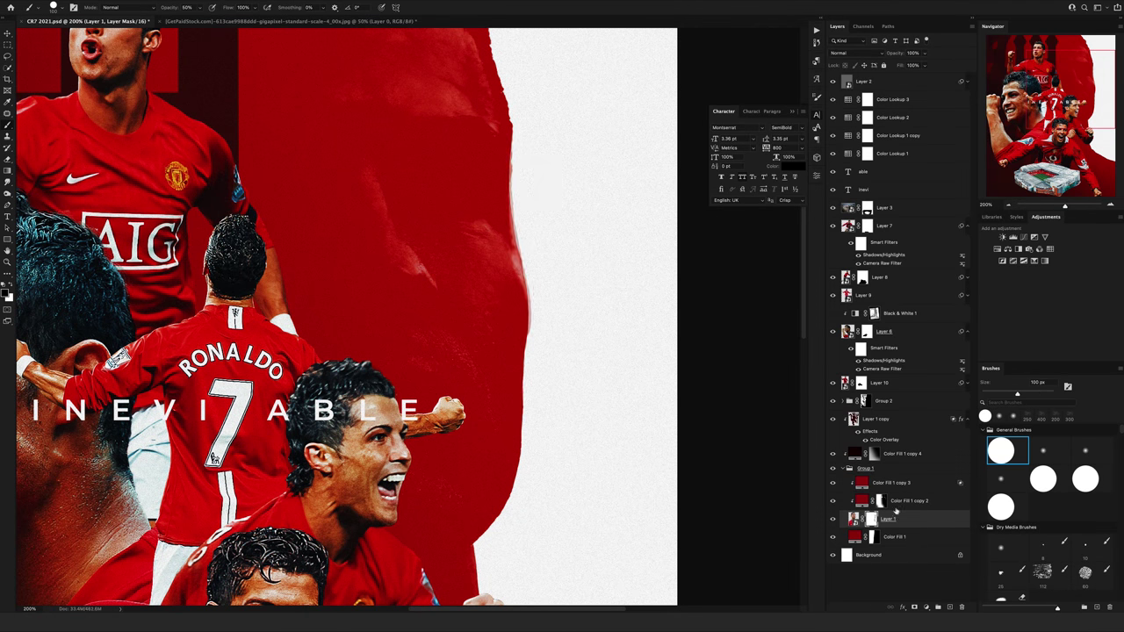
pyautogui.click(880, 500)
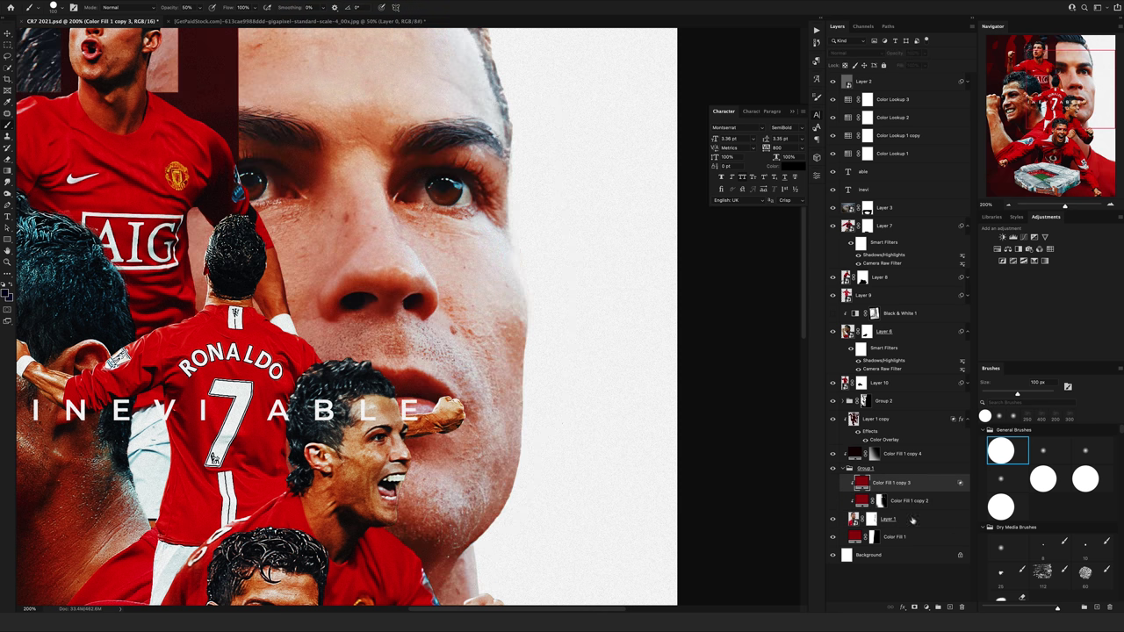
pyautogui.click(871, 518)
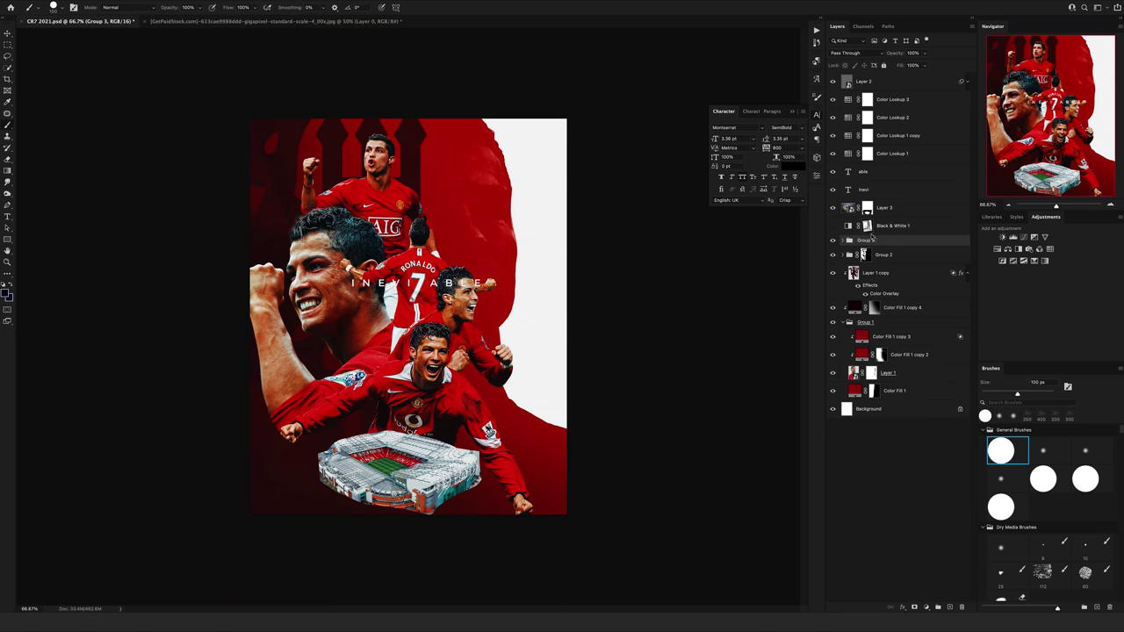
# Step: Increase the Black & White 1 mask contrast with Curves
pyautogui.click(874, 226)
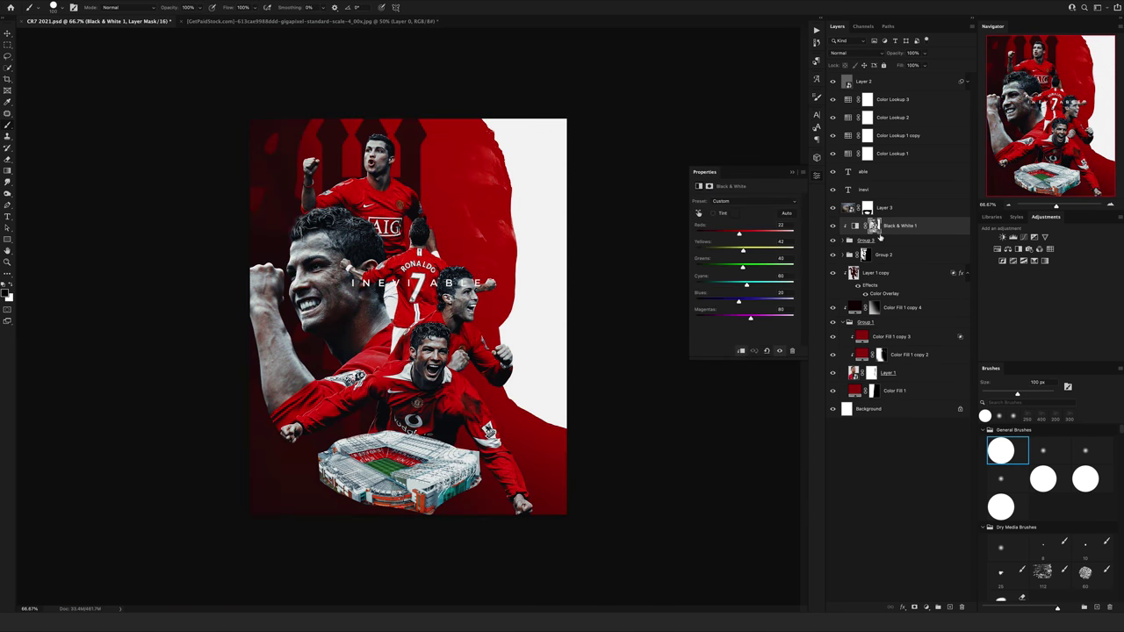
pyautogui.hotkey('ctrl', 'm')
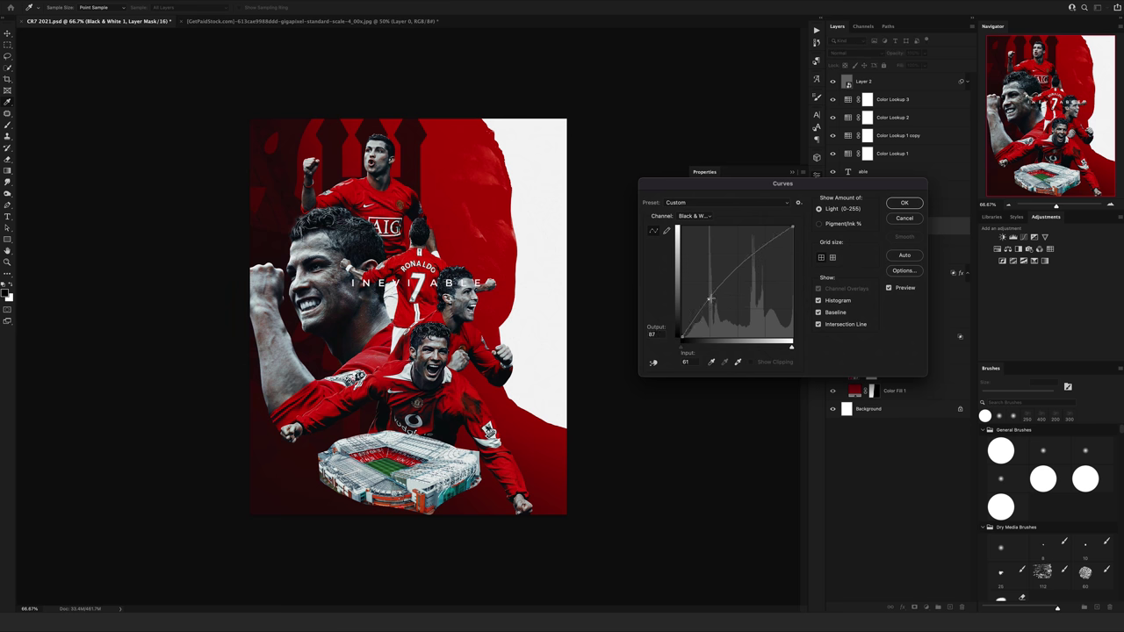
pyautogui.press('Return')
# Step: Add a new Color Lookup LUT grade and group the Color Lookup layers
pyautogui.click(1050, 249)
pyautogui.click(762, 201)
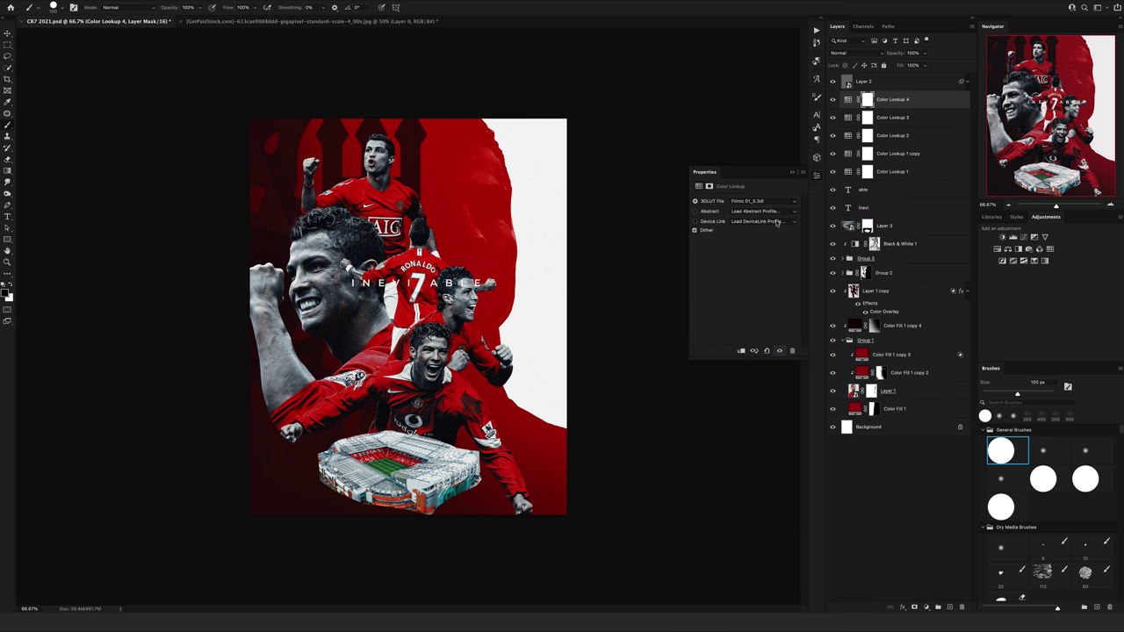
pyautogui.click(784, 130)
pyautogui.keyDown('shift'); pyautogui.click(892, 171); pyautogui.keyUp('shift')
pyautogui.hotkey('ctrl', 'g')
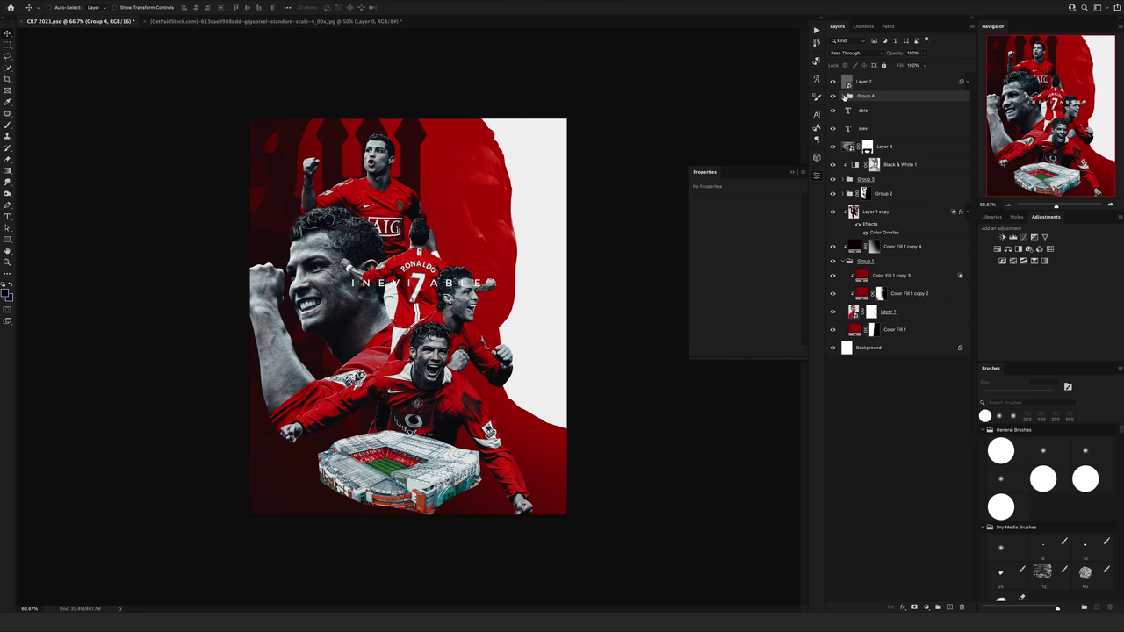
pyautogui.click(905, 183)
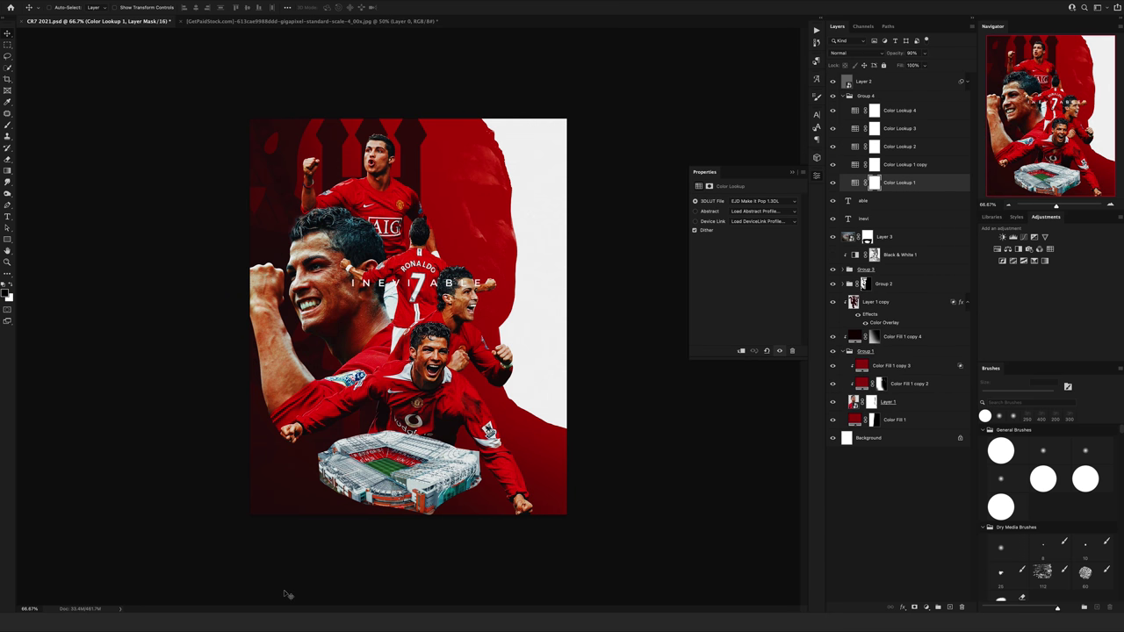
# Step: Nudge Layer 10's Ronaldo right and place the Ruined Trident image at the top of Group 3
pyautogui.click(846, 269)
pyautogui.click(886, 423)
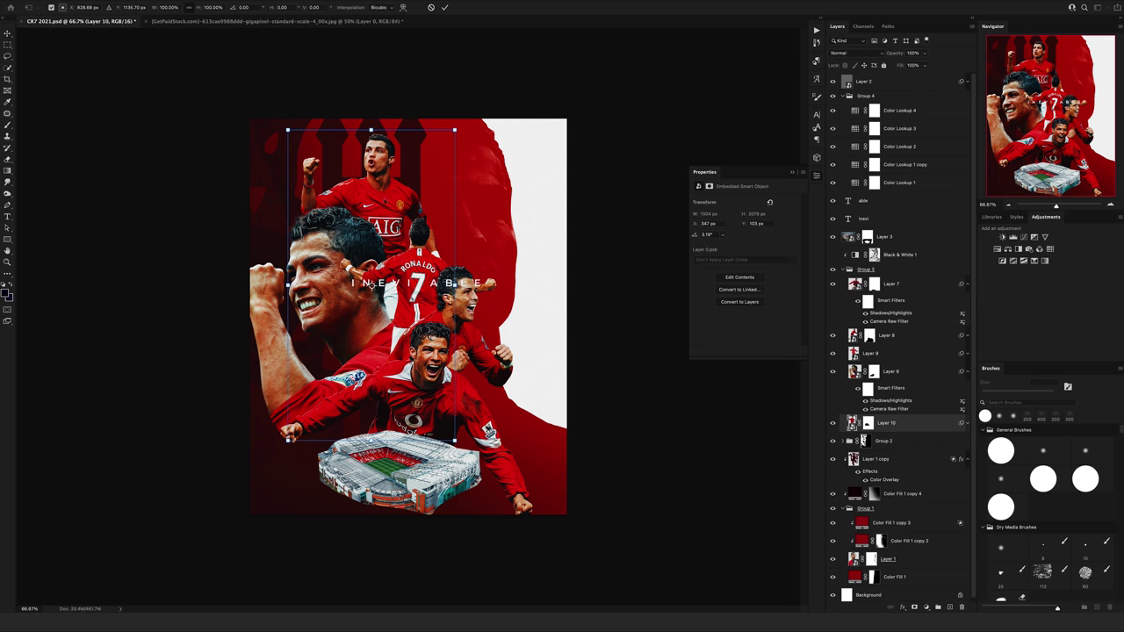
pyautogui.hotkey('shift', 'Right')
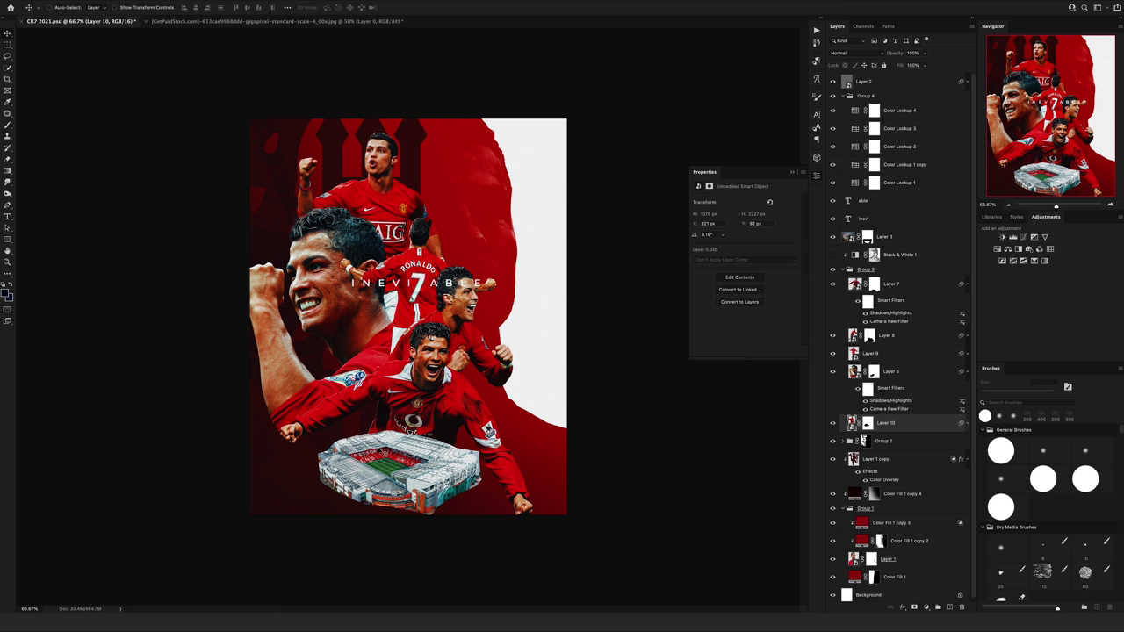
pyautogui.moveTo(690, 261); pyautogui.dragTo(436, 338)
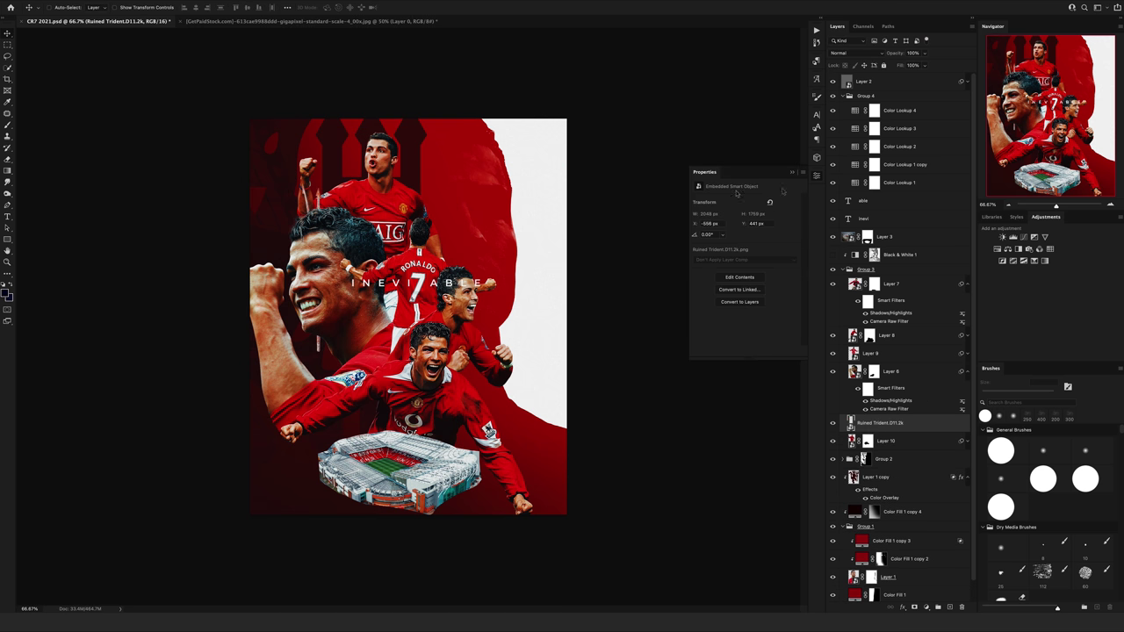
pyautogui.press('Return')
pyautogui.hotkey('ctrl', 'shift', ']')
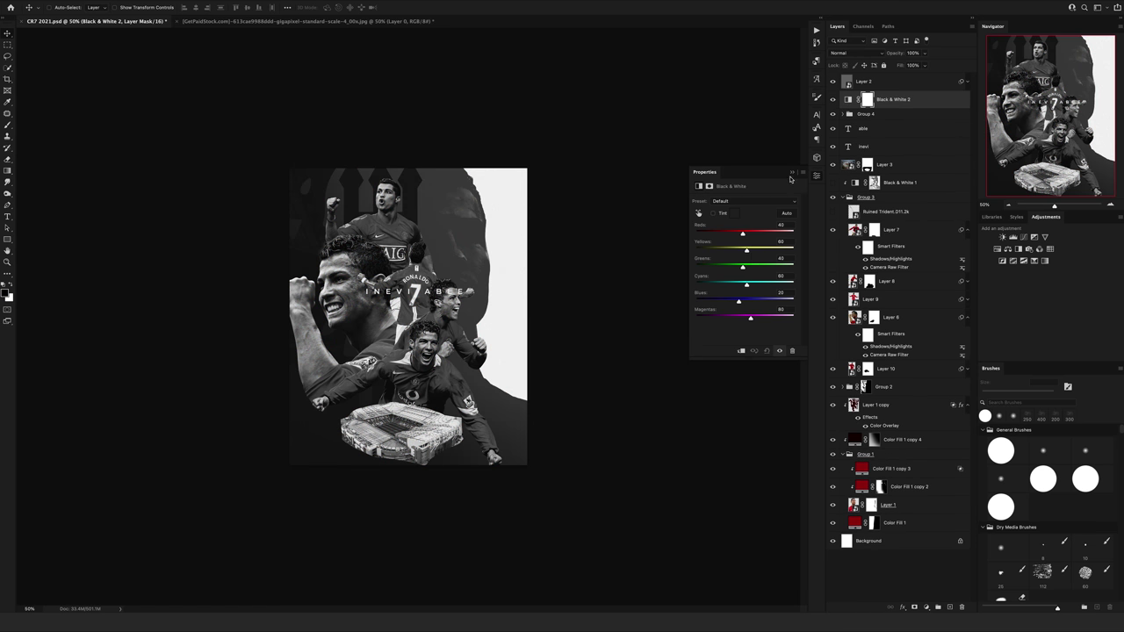
# Step: Lower Reds and Yellows in Black & White 2 and blend it at Luminosity 20%
pyautogui.moveTo(742, 233); pyautogui.dragTo(740, 250)
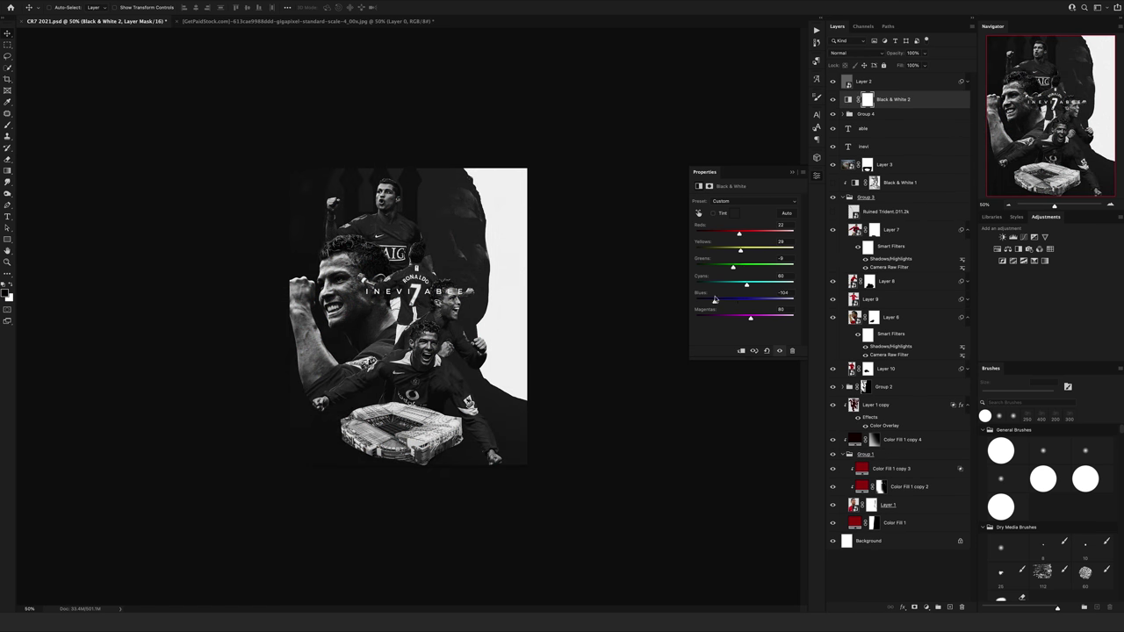
pyautogui.click(840, 99)
pyautogui.press('2')
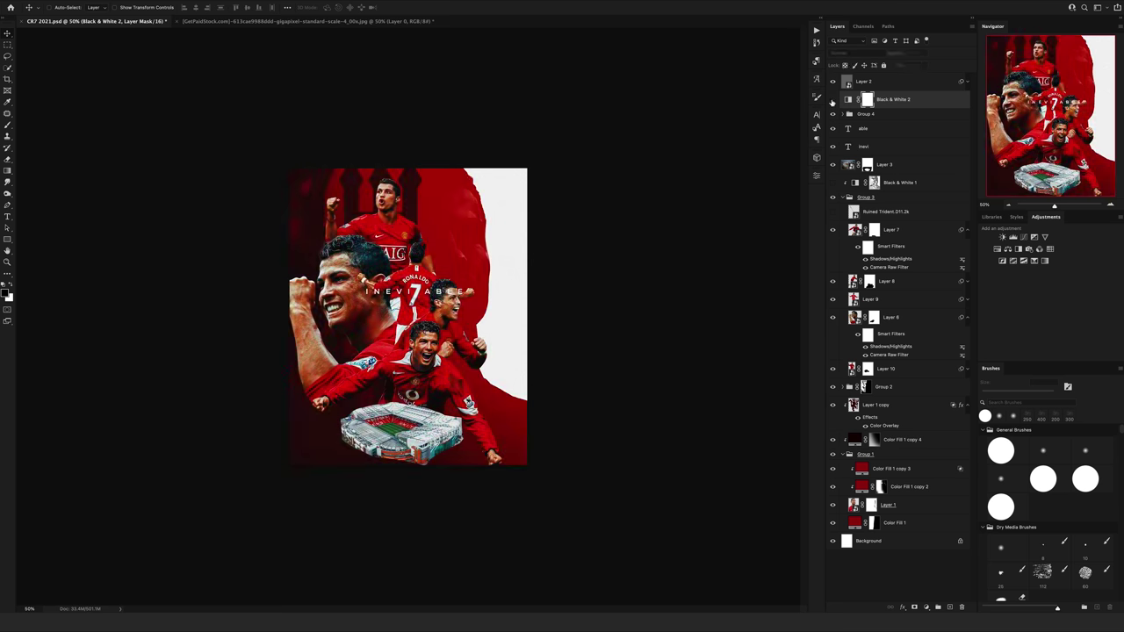
pyautogui.click(856, 52)
pyautogui.click(839, 284)
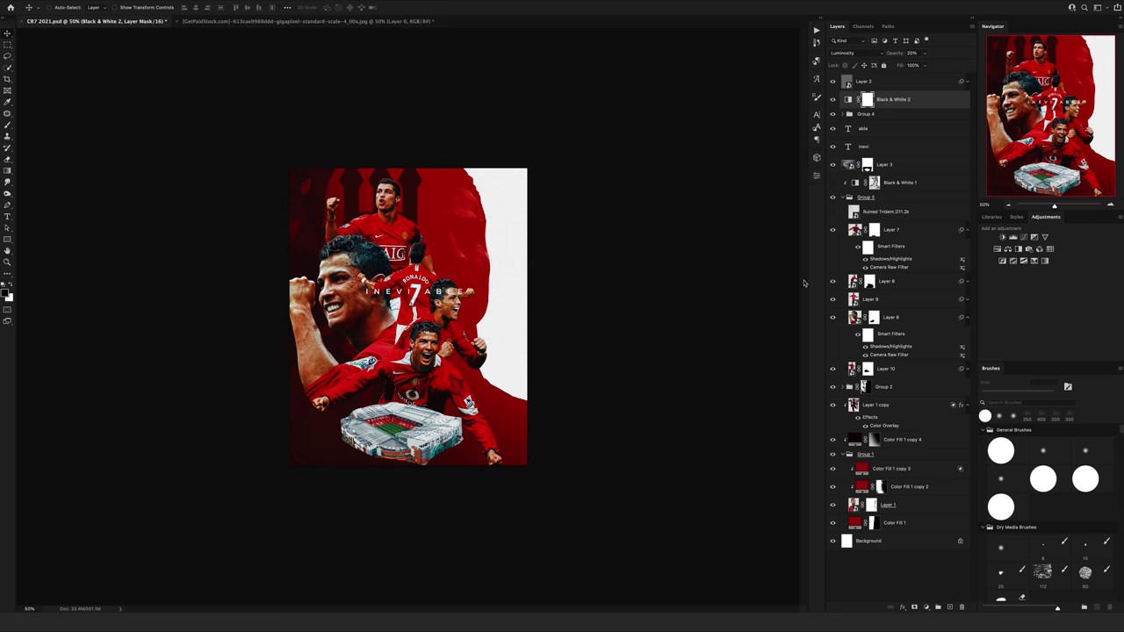
pyautogui.click(897, 80)
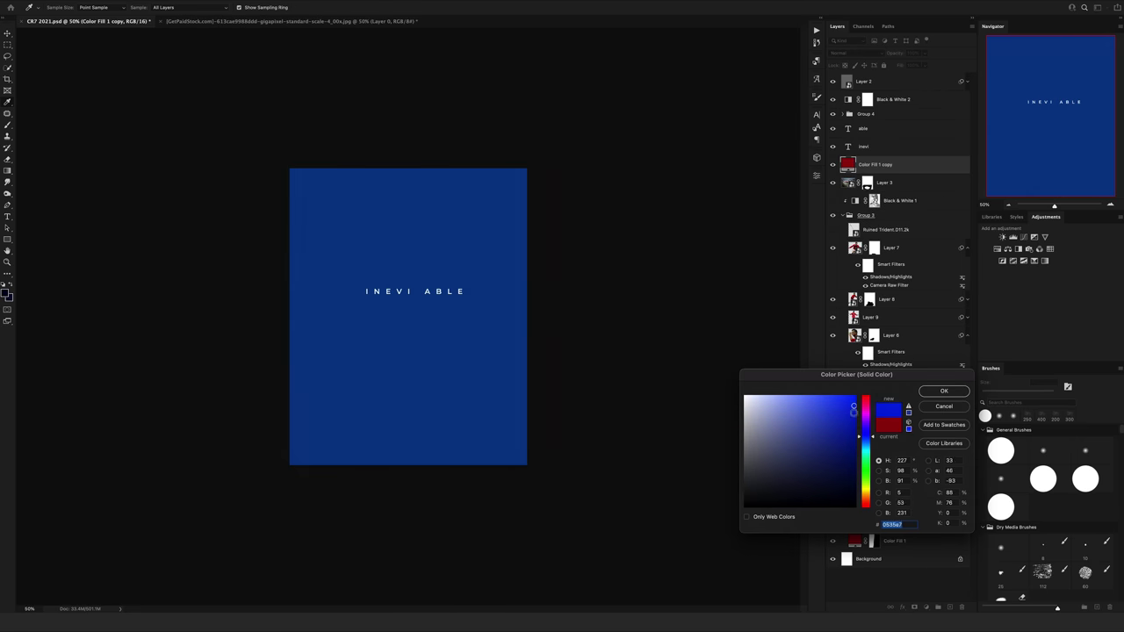
# Step: Add a Solid Color fill layer with an inverted hidden mask, set to Screen blending
pyautogui.press('Return')
pyautogui.hotkey('ctrl', 'i')
pyautogui.hotkey('ctrl', '-')
pyautogui.press('b')
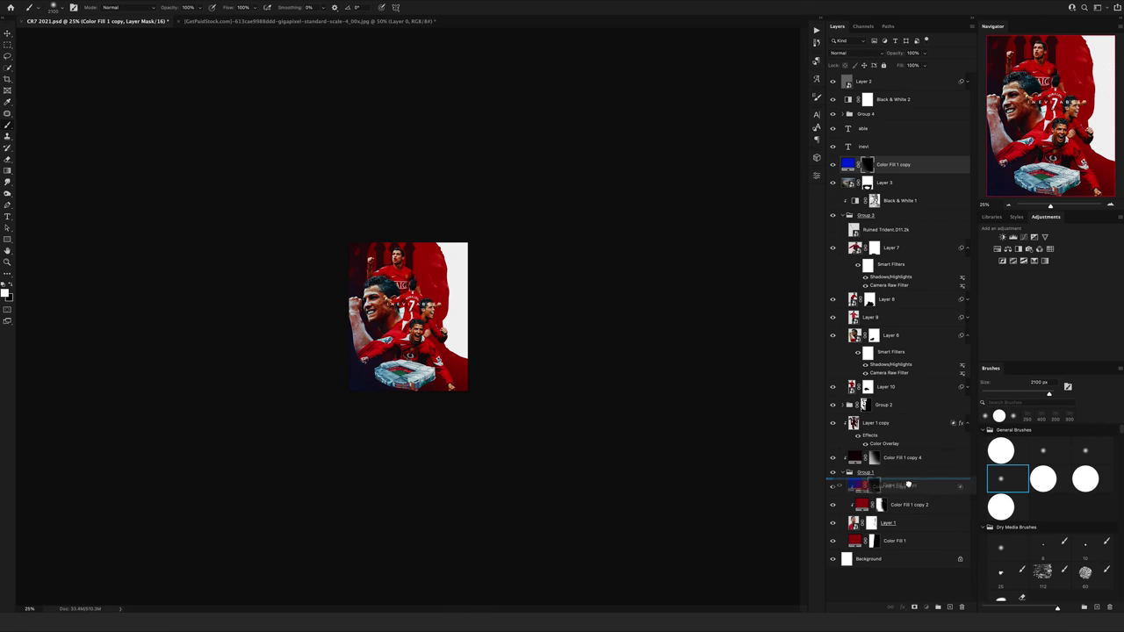
pyautogui.moveTo(908, 486); pyautogui.dragTo(907, 487)
pyautogui.click(847, 52)
pyautogui.click(847, 158)
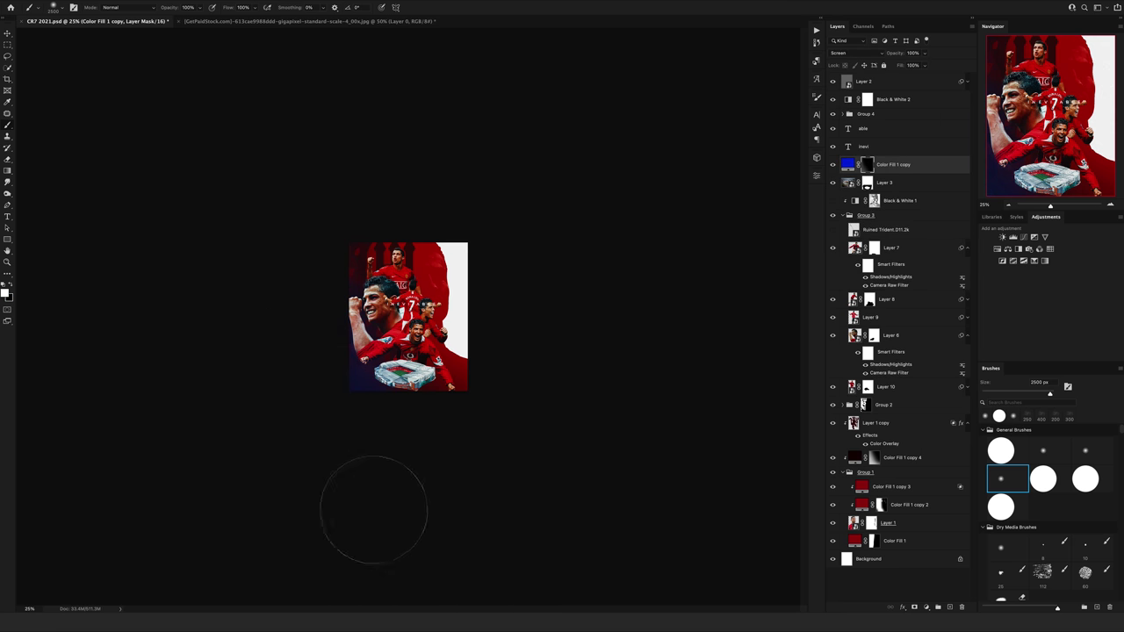
# Step: Duplicate the Screen fill layer as a light-blue copy
pyautogui.hotkey('ctrl', 'j')
pyautogui.doubleClick(847, 164)
pyautogui.press('Return')
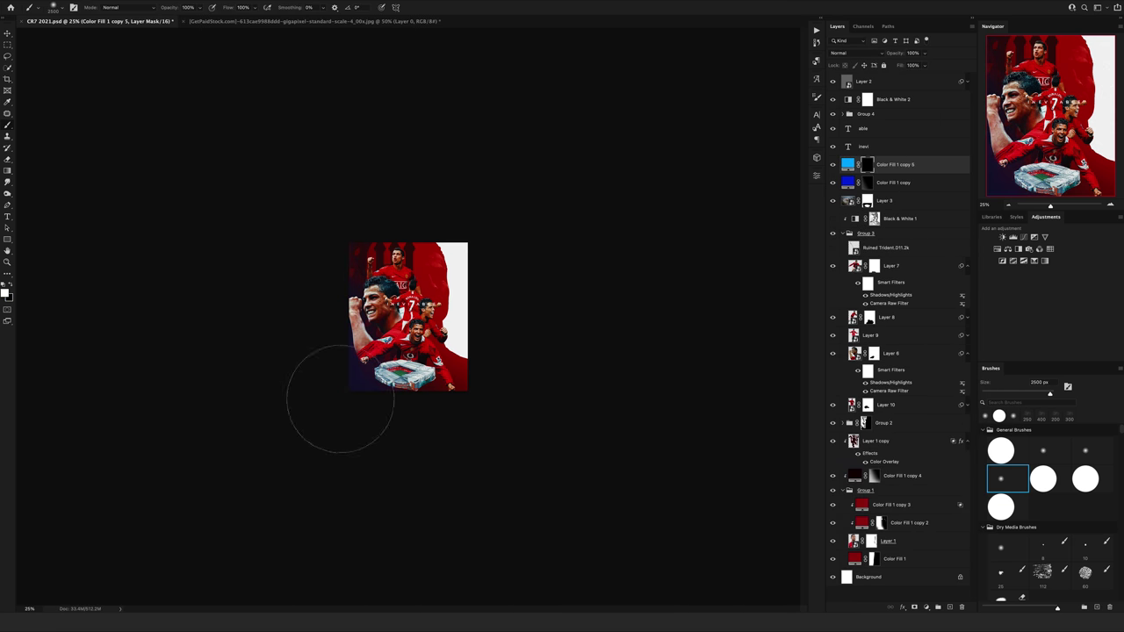
pyautogui.hotkey('alt', '[')
pyautogui.press(']')
pyautogui.press(']')
pyautogui.press(']')
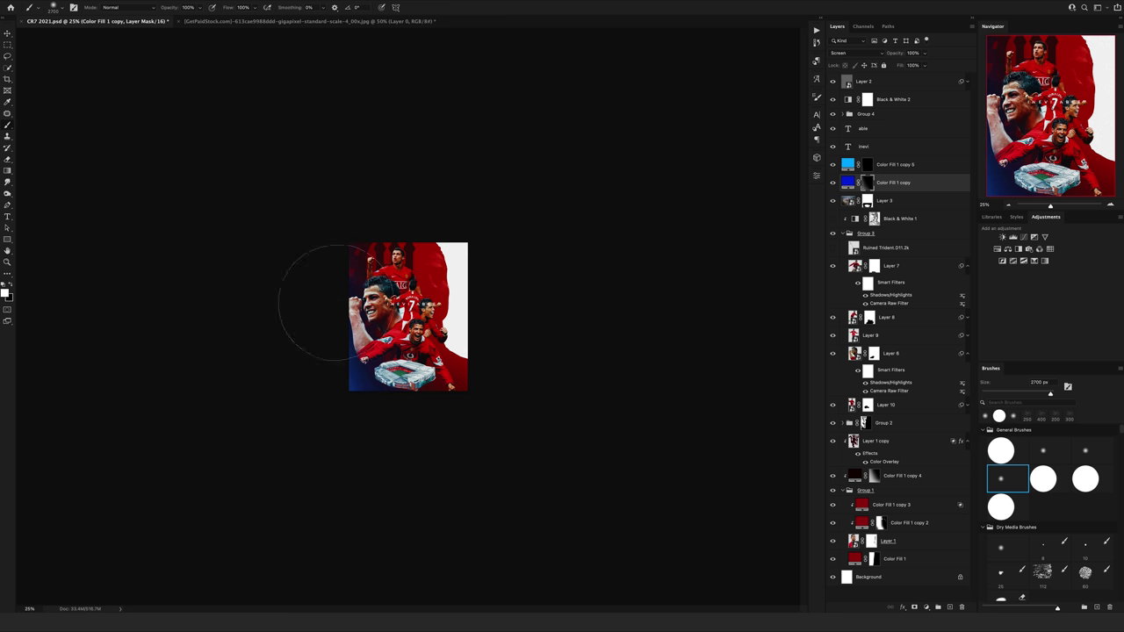
pyautogui.hotkey('ctrl', '+')
# Step: Recolour both fill layers orange and set up a broad soft brush for the glows
pyautogui.doubleClick(848, 164)
pyautogui.press('Return')
pyautogui.doubleClick(847, 164)
pyautogui.moveTo(865, 457); pyautogui.dragTo(864, 500)
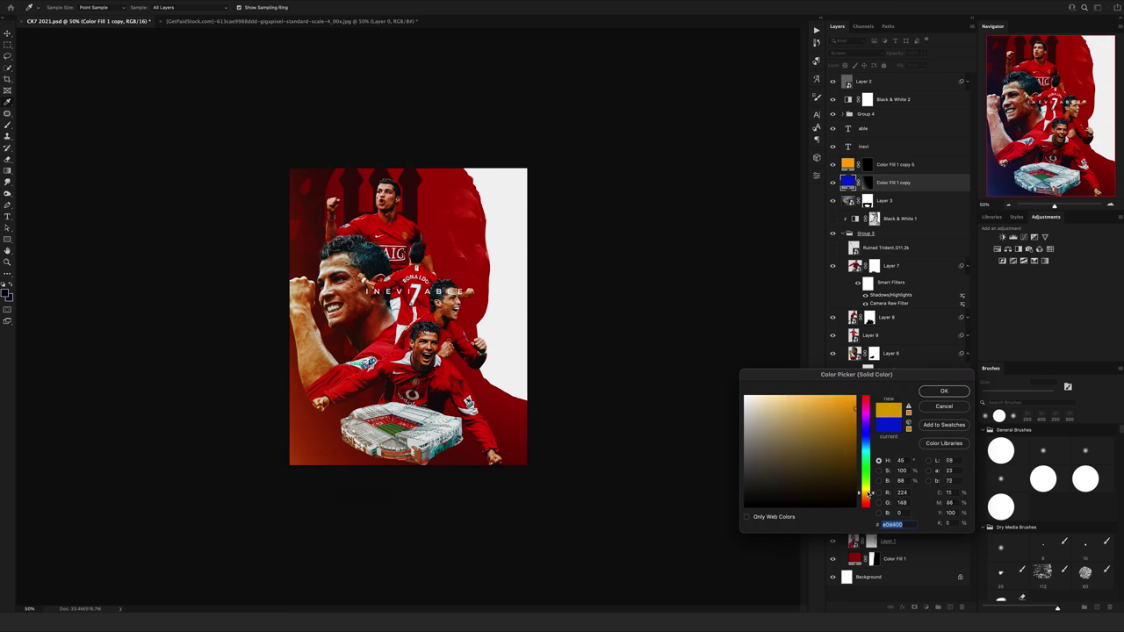
pyautogui.press('Return')
pyautogui.hotkey('alt', ']')
pyautogui.press('b')
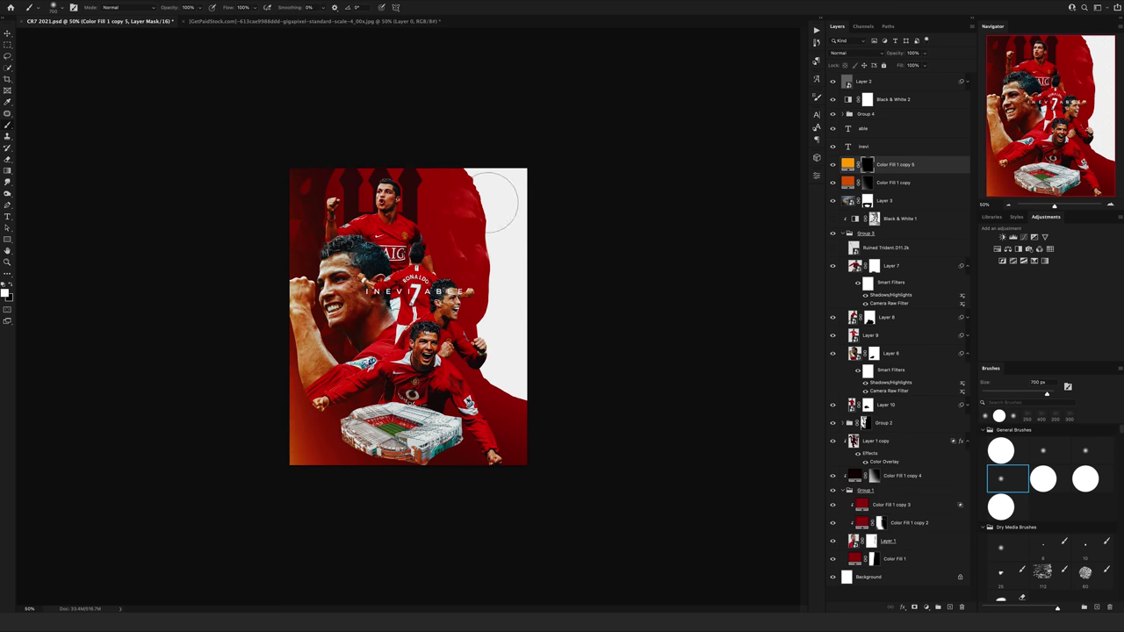
pyautogui.click(878, 182)
pyautogui.hotkey('ctrl', '-')
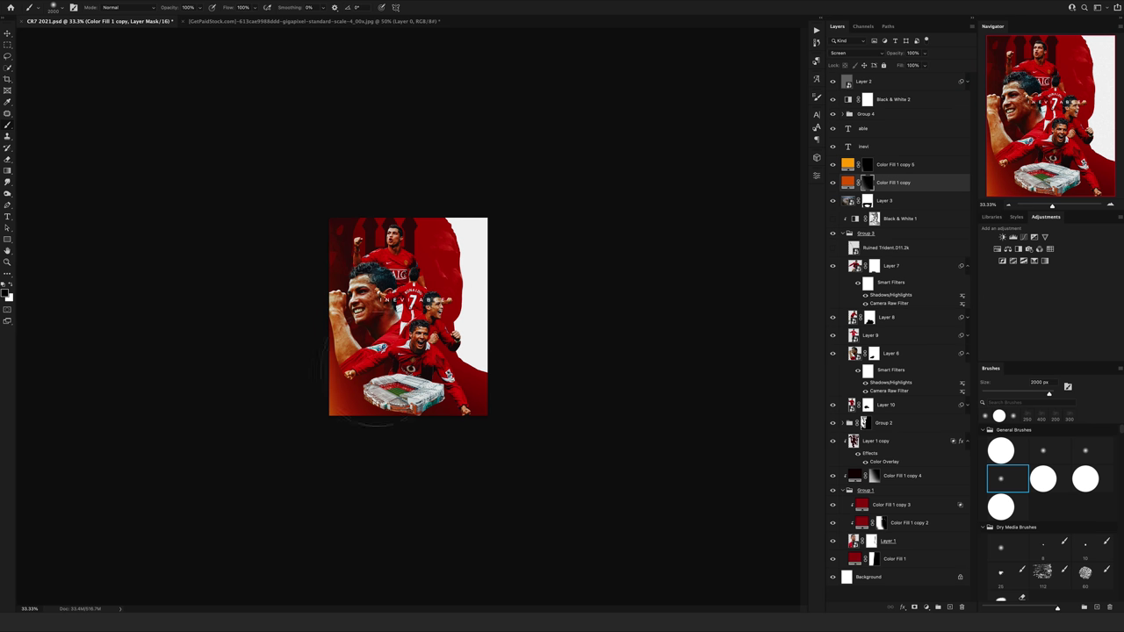
# Step: Select the stadium layer's mask and open the stadium smart object for editing
pyautogui.hotkey('alt', '[')
pyautogui.press('v')
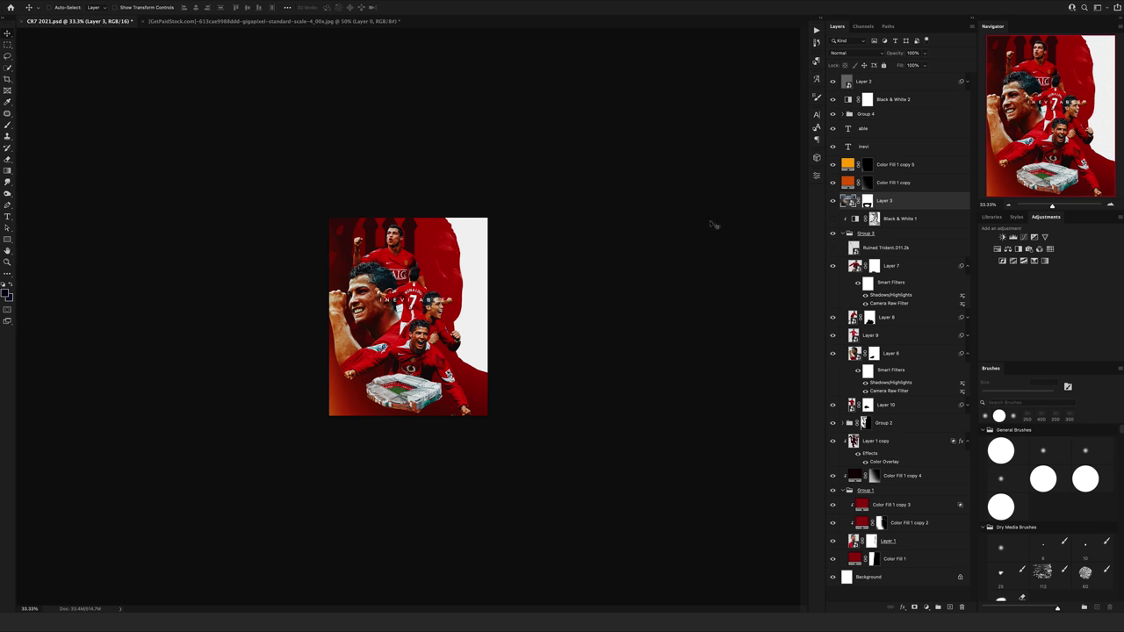
pyautogui.hotkey('ctrl', '+')
pyautogui.hotkey('ctrl', '+')
pyautogui.press('b')
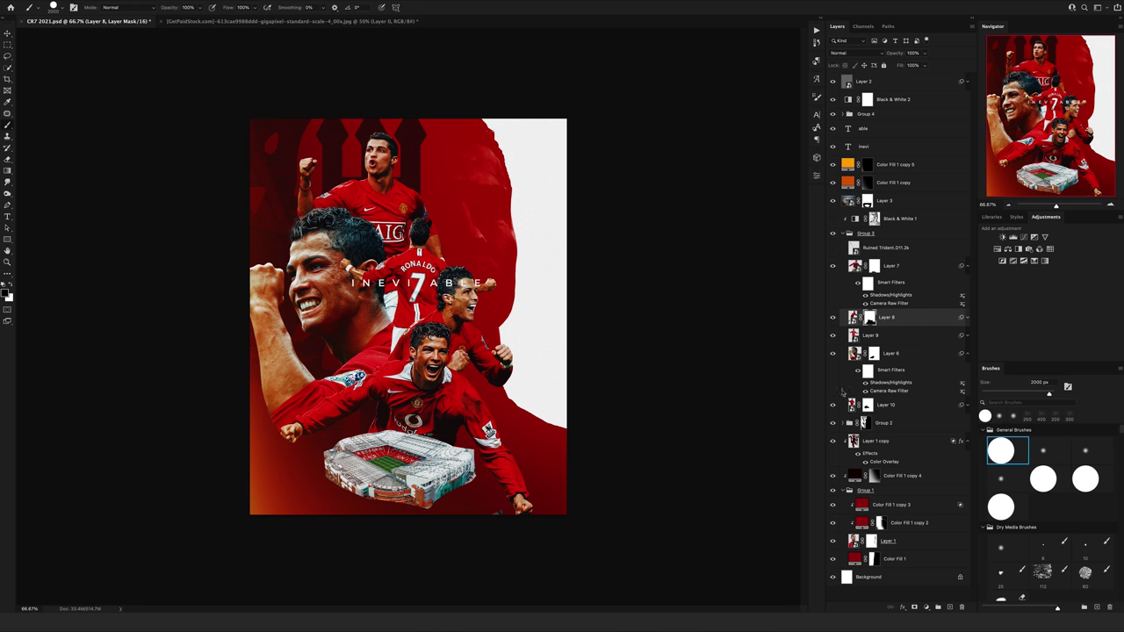
pyautogui.click(885, 354)
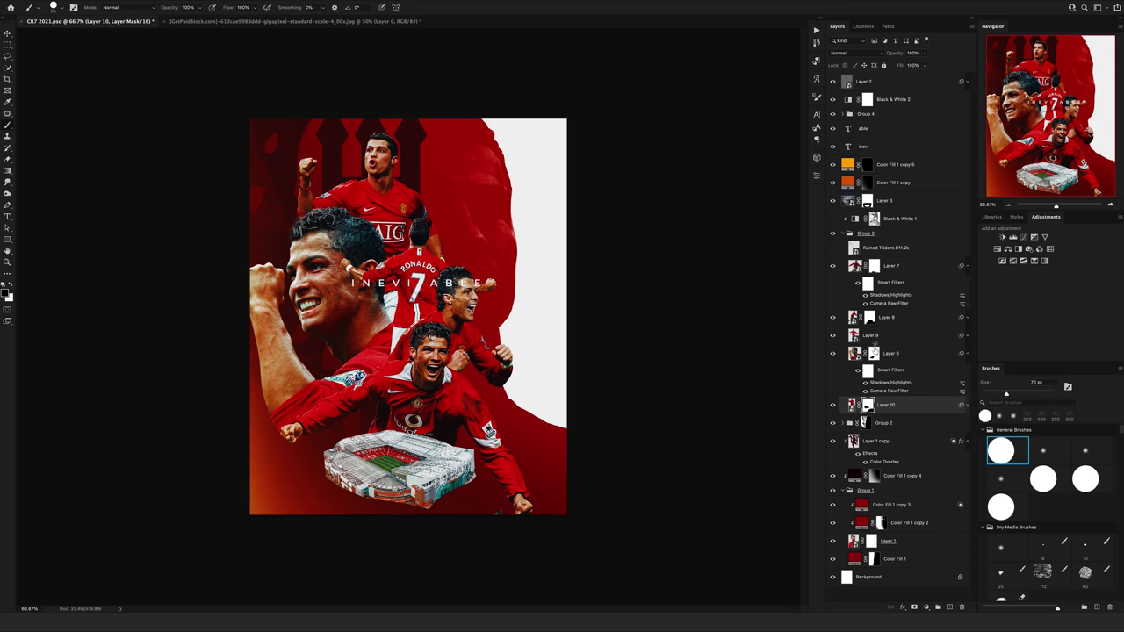
pyautogui.click(868, 200)
pyautogui.doubleClick(848, 201)
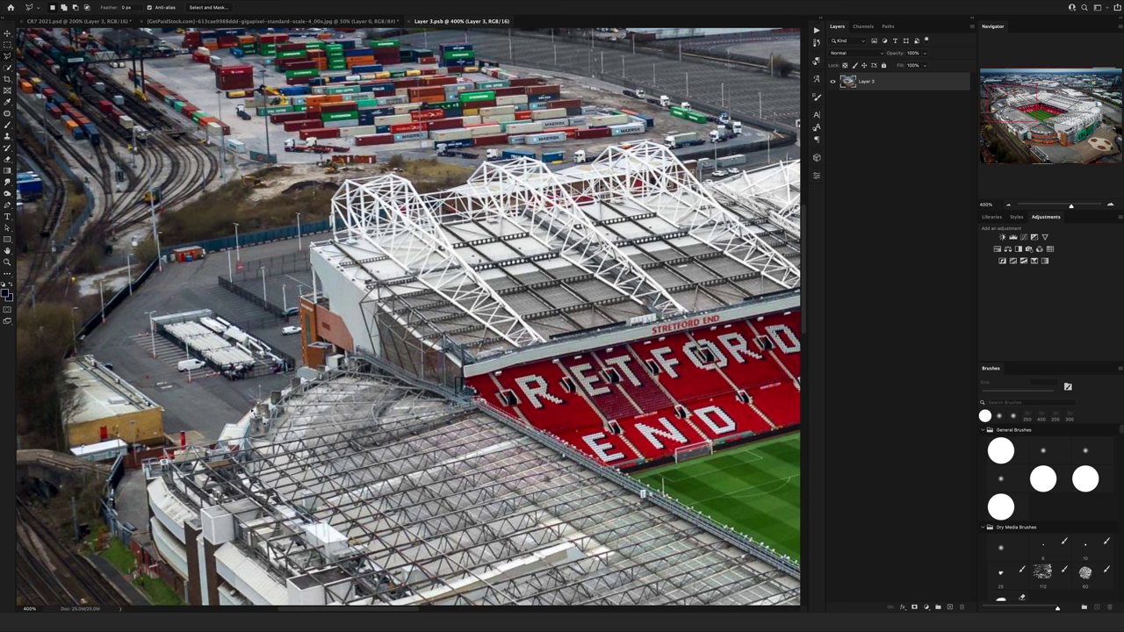
# Step: Trace the stadium outline with the Polygonal Lasso, from its left side to the far corner
pyautogui.scroll(-5, 408, 317)
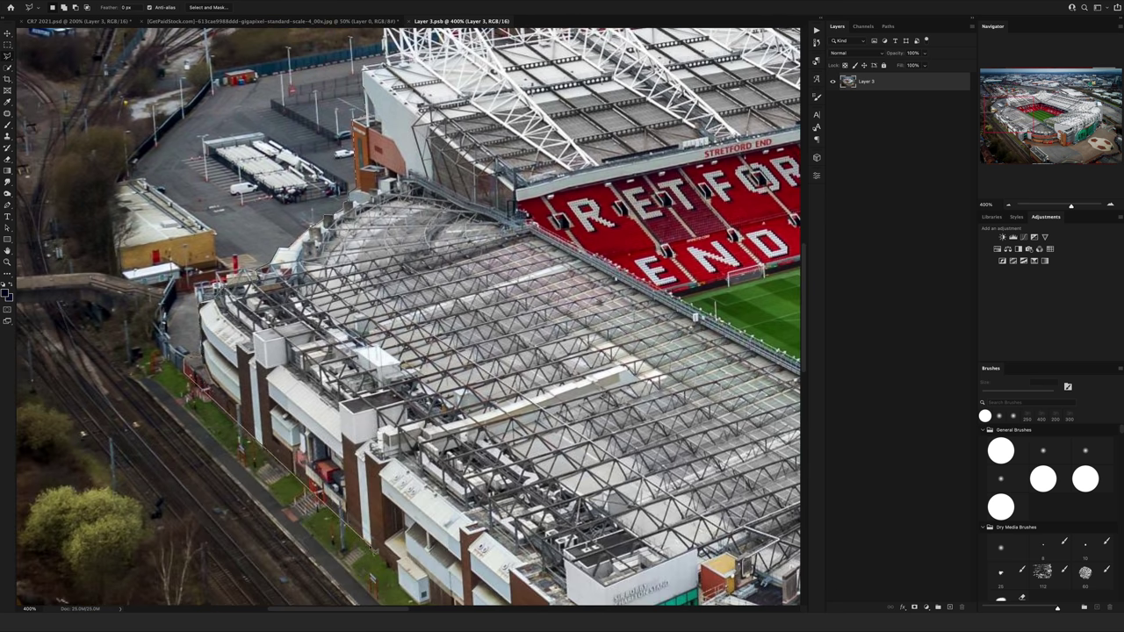
pyautogui.moveTo(327, 595); pyautogui.dragTo(264, 269)
pyautogui.moveTo(491, 419); pyautogui.dragTo(386, 397)
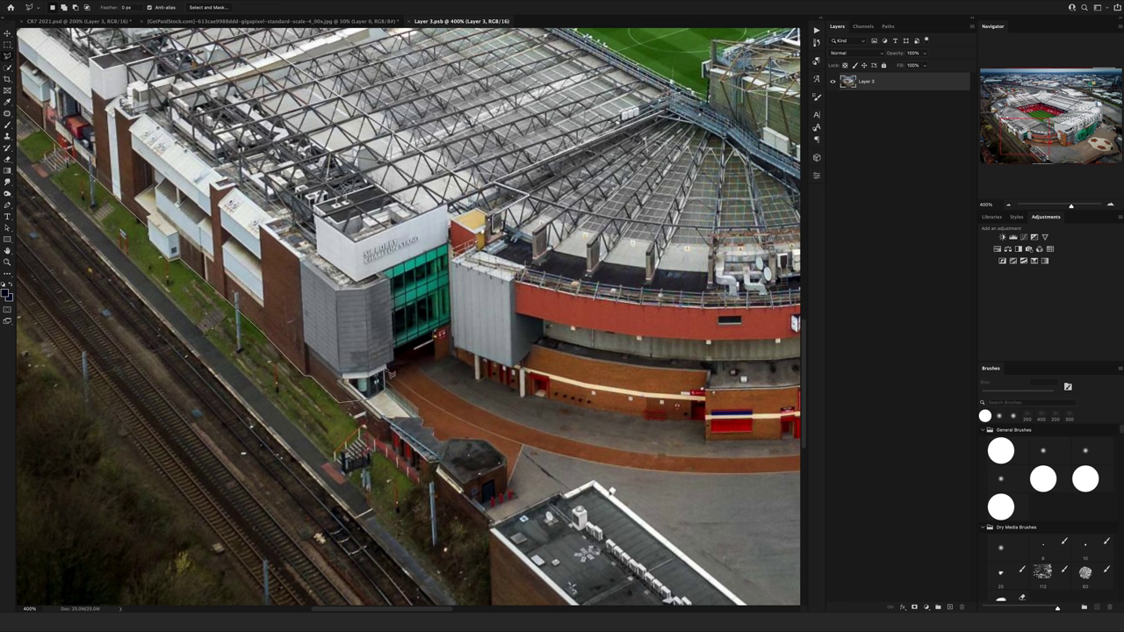
pyautogui.moveTo(444, 347); pyautogui.dragTo(295, 327)
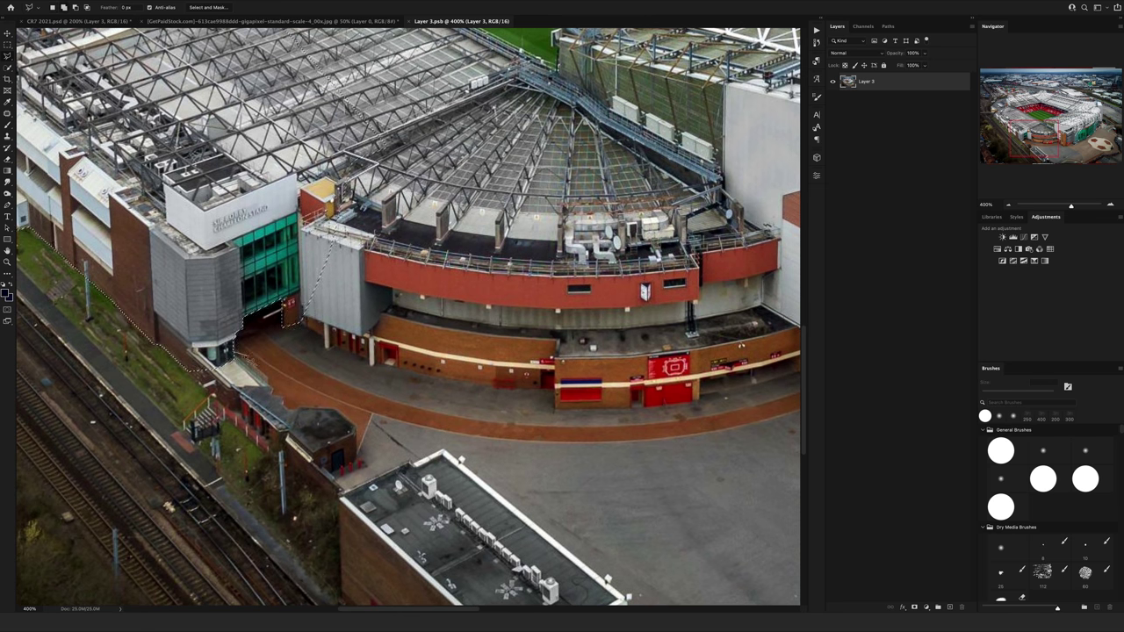
pyautogui.moveTo(416, 434); pyautogui.dragTo(288, 414)
pyautogui.moveTo(552, 398); pyautogui.dragTo(411, 377)
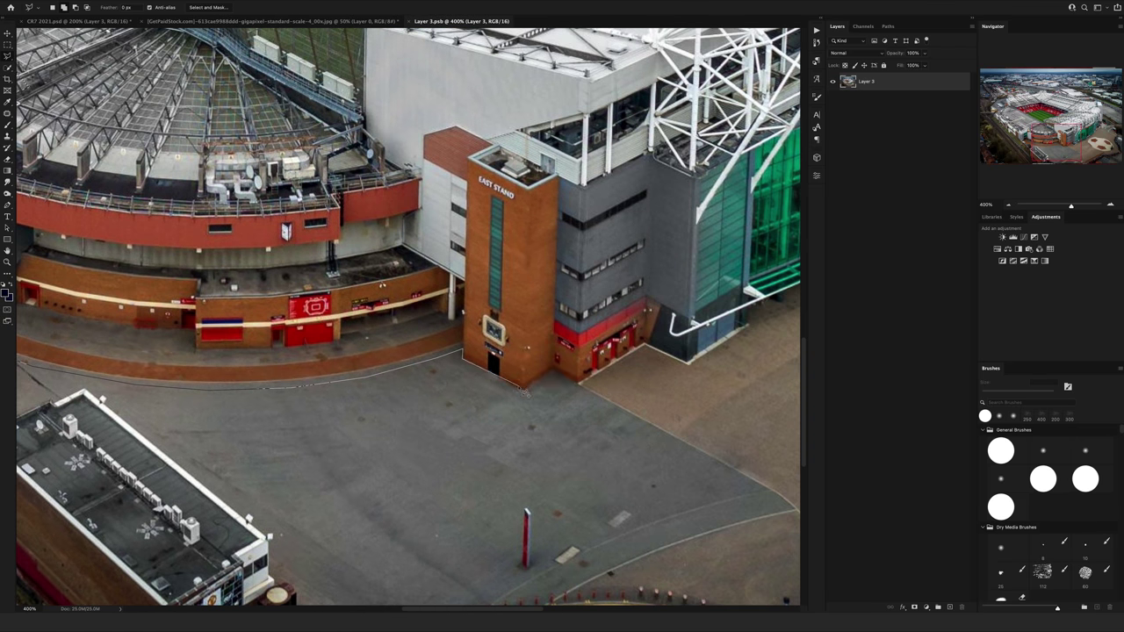
pyautogui.moveTo(691, 368); pyautogui.dragTo(477, 377)
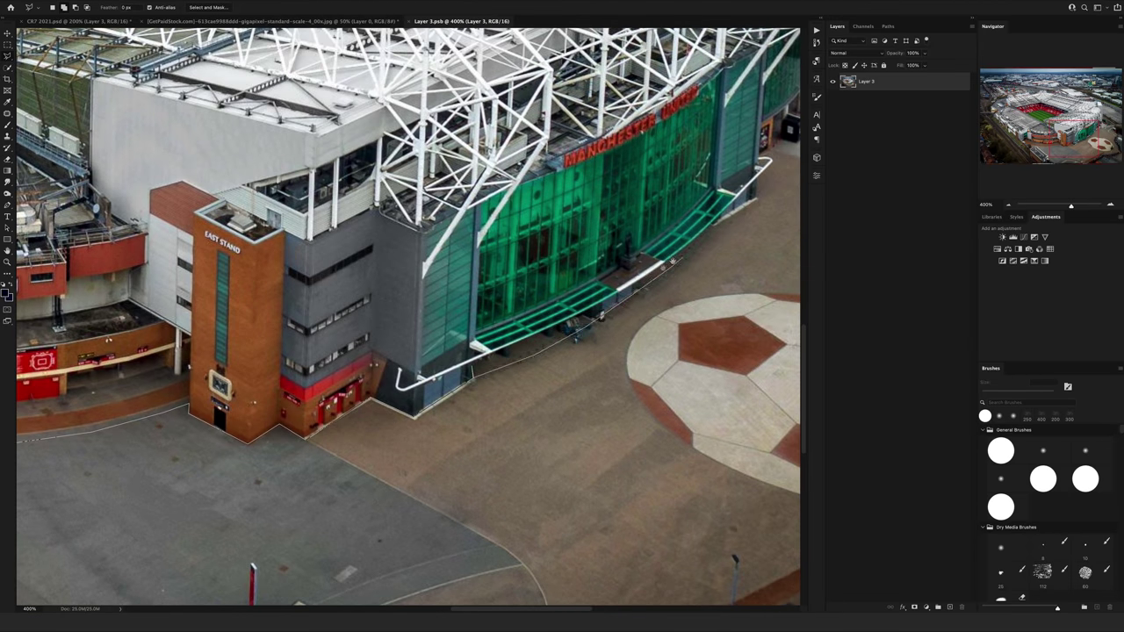
pyautogui.moveTo(672, 261); pyautogui.dragTo(373, 415)
# Step: Continue the lasso along the roof to the Stretford End, then zoom out to the whole stadium
pyautogui.moveTo(531, 156); pyautogui.dragTo(454, 309)
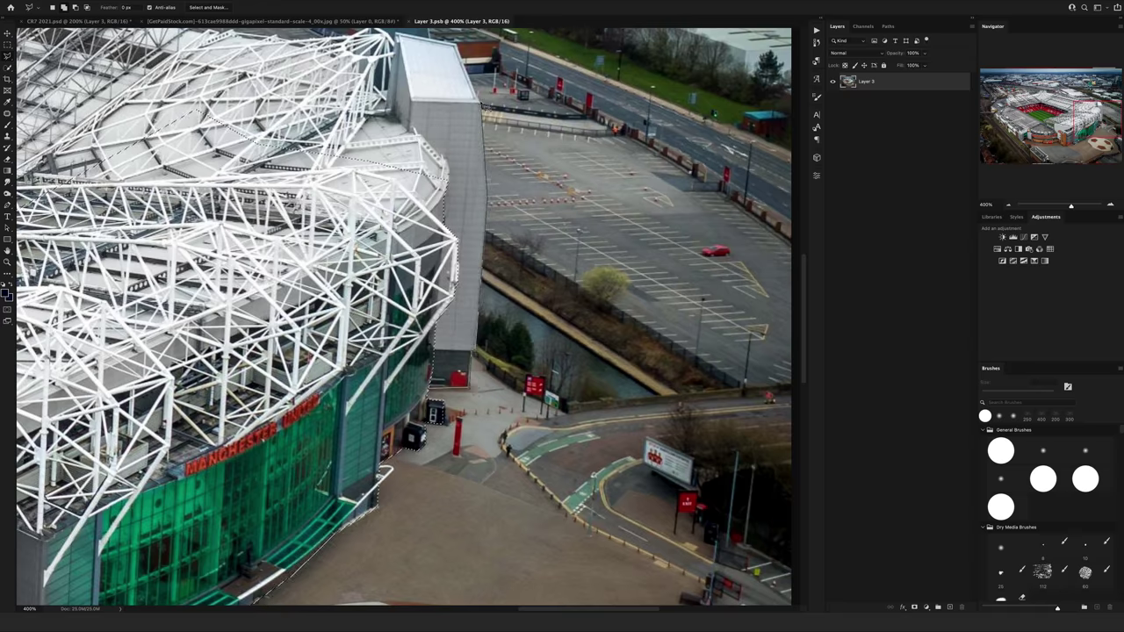
pyautogui.moveTo(404, 263); pyautogui.dragTo(453, 474)
pyautogui.moveTo(298, 252); pyautogui.dragTo(443, 301)
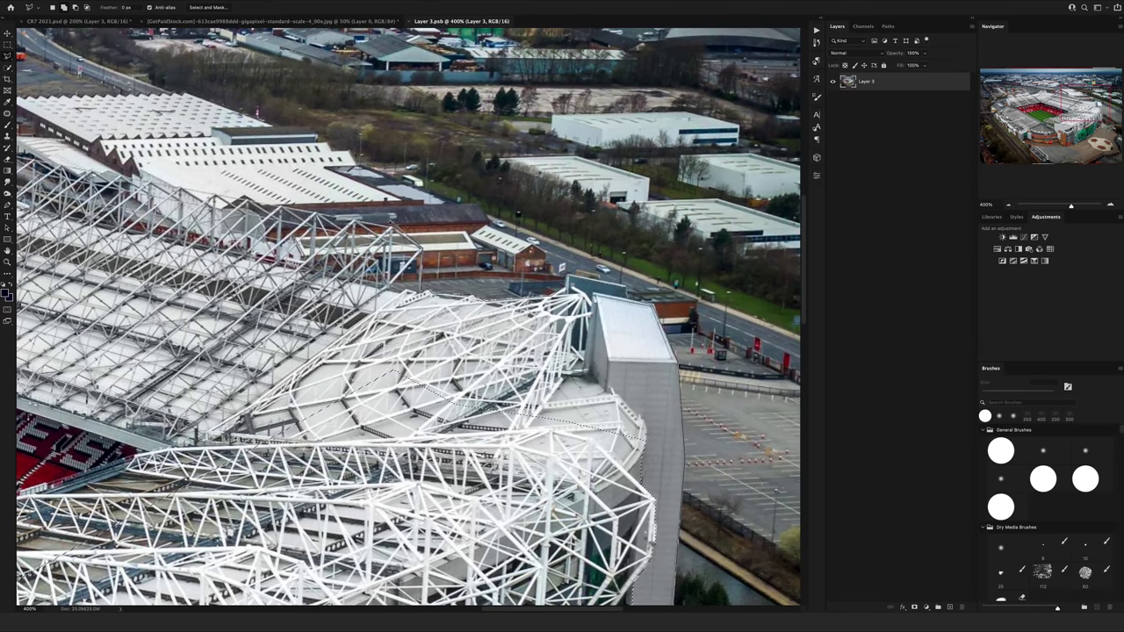
pyautogui.moveTo(176, 263)
pyautogui.mouseDown()
pyautogui.moveTo(287, 259)
pyautogui.moveTo(287, 303)
pyautogui.mouseUp()
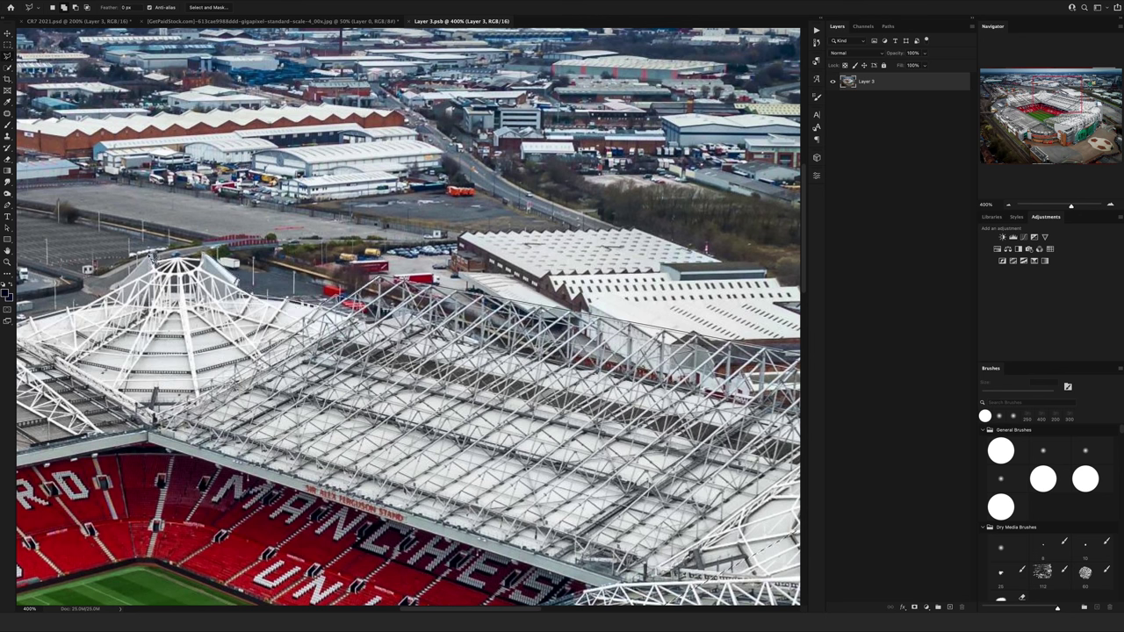
pyautogui.moveTo(114, 290); pyautogui.dragTo(349, 254)
pyautogui.moveTo(188, 240); pyautogui.dragTo(518, 249)
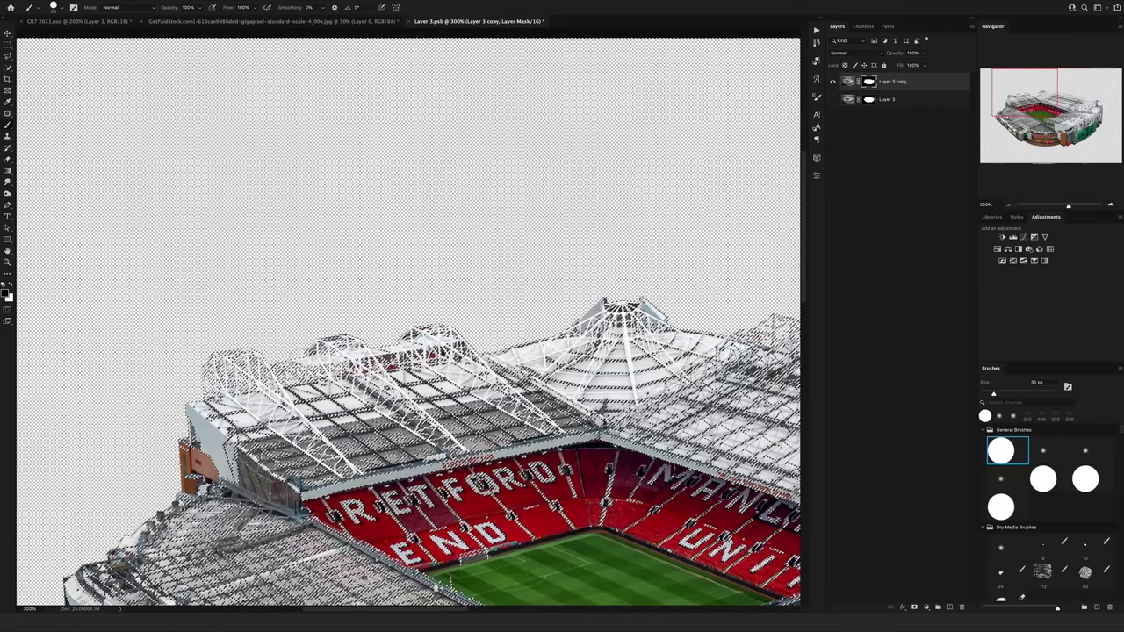
pyautogui.hotkey('ctrl', '1')
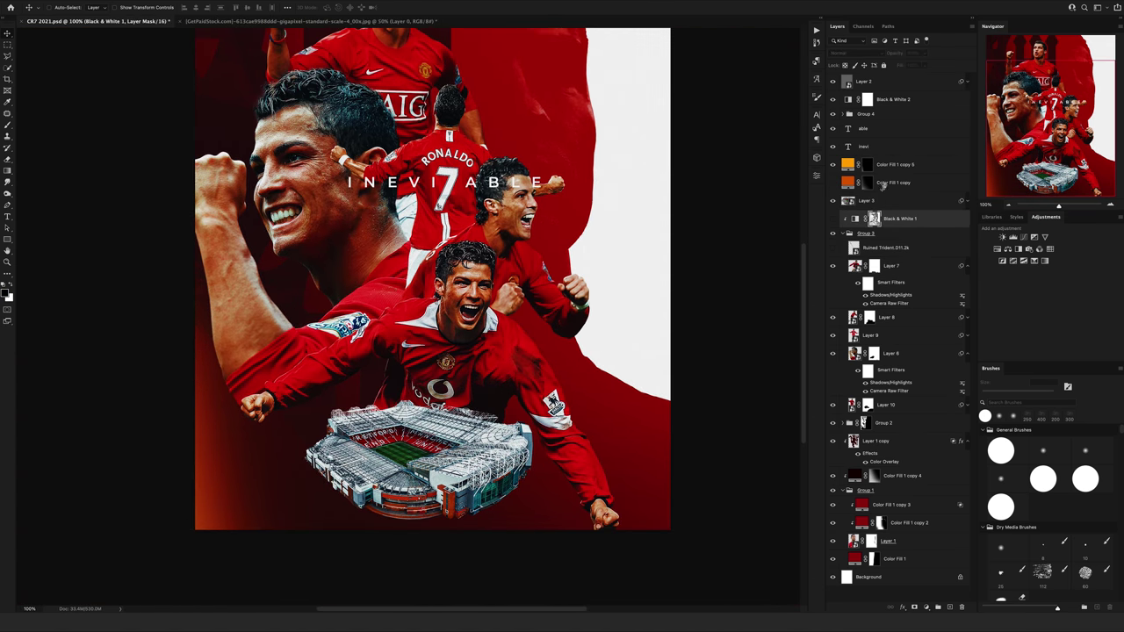
# Step: Add another colour fill with a black-hidden mask and select the inevi text layer
pyautogui.hotkey('ctrl', 'i')
pyautogui.press('b')
pyautogui.press('x')
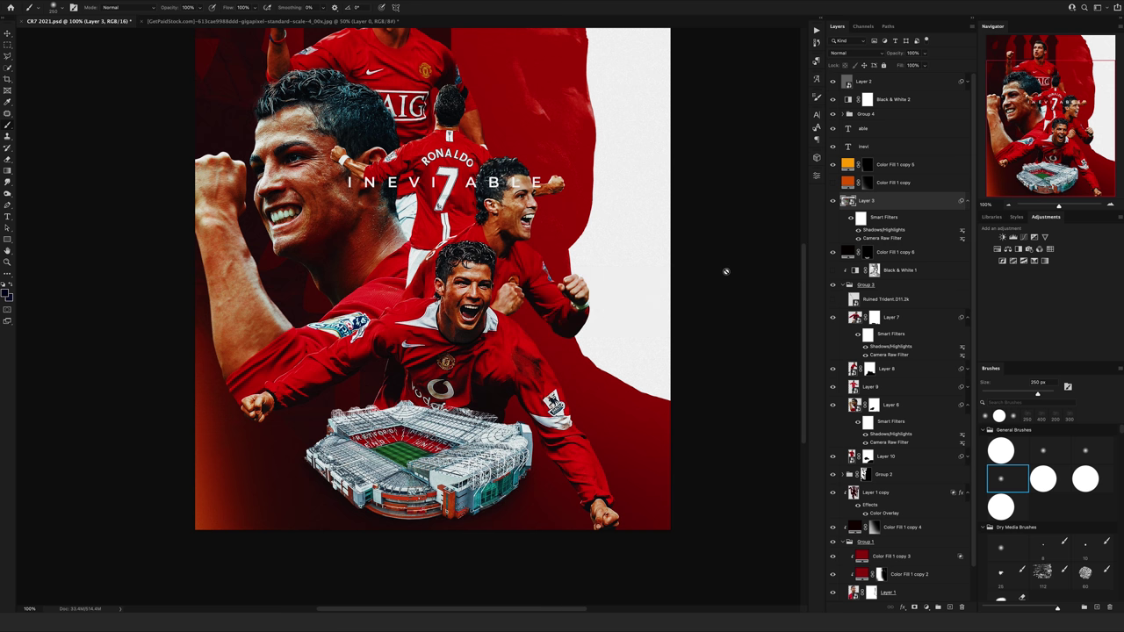
pyautogui.click(883, 146)
# Step: Move the celebrating player lower, keep it above Layer 9, and open the fist-pumping player's smart object
pyautogui.press('v')
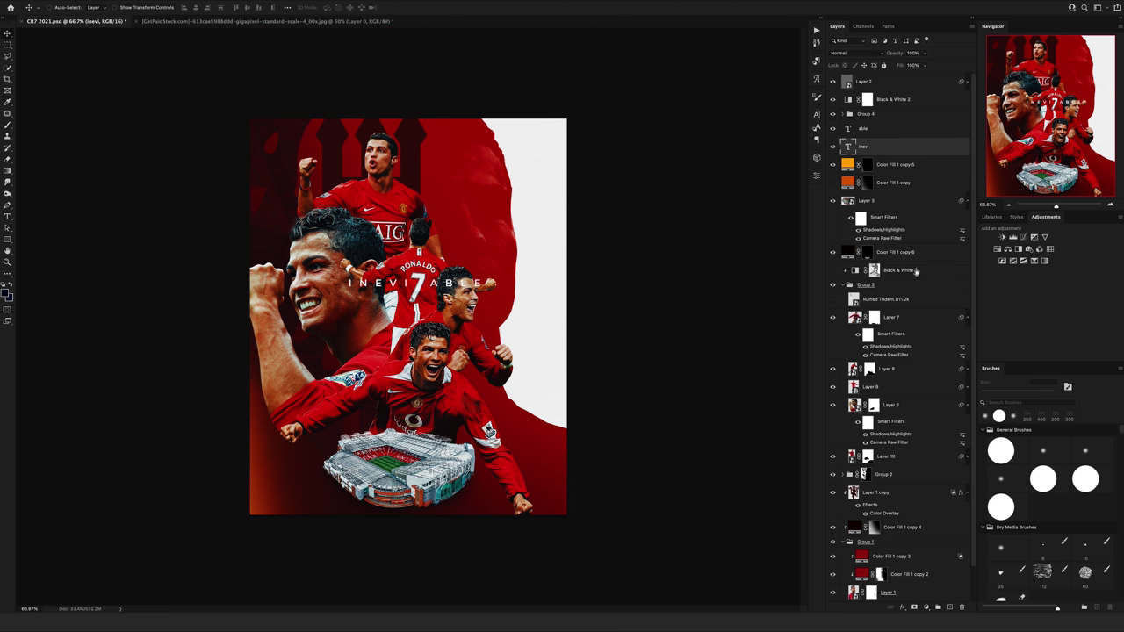
pyautogui.moveTo(468, 279); pyautogui.dragTo(479, 324)
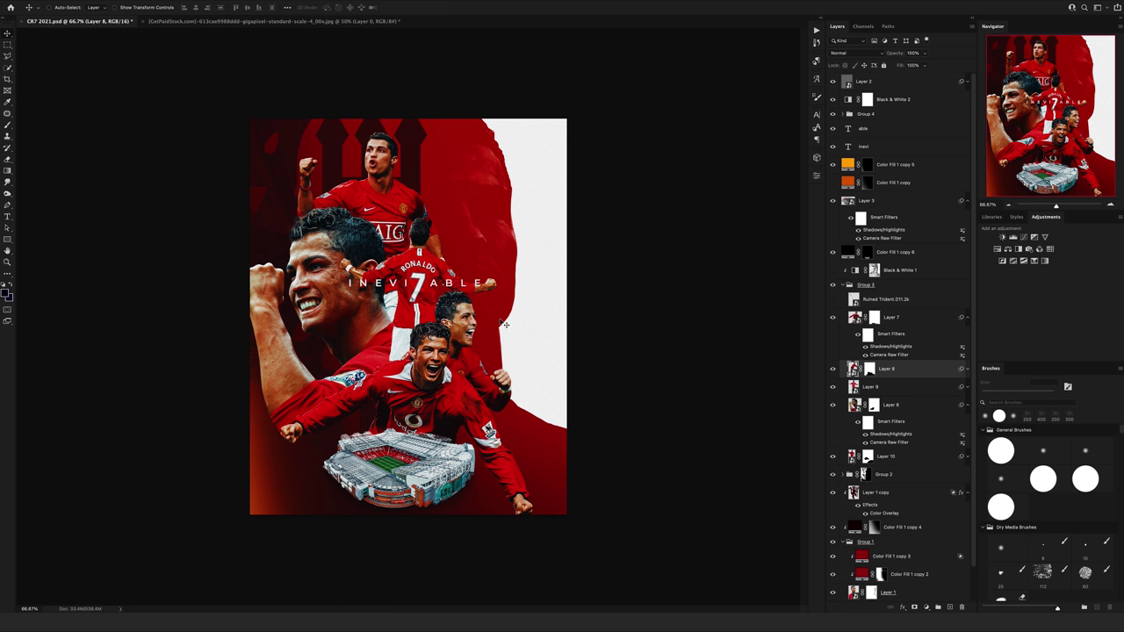
pyautogui.hotkey('ctrl', '[')
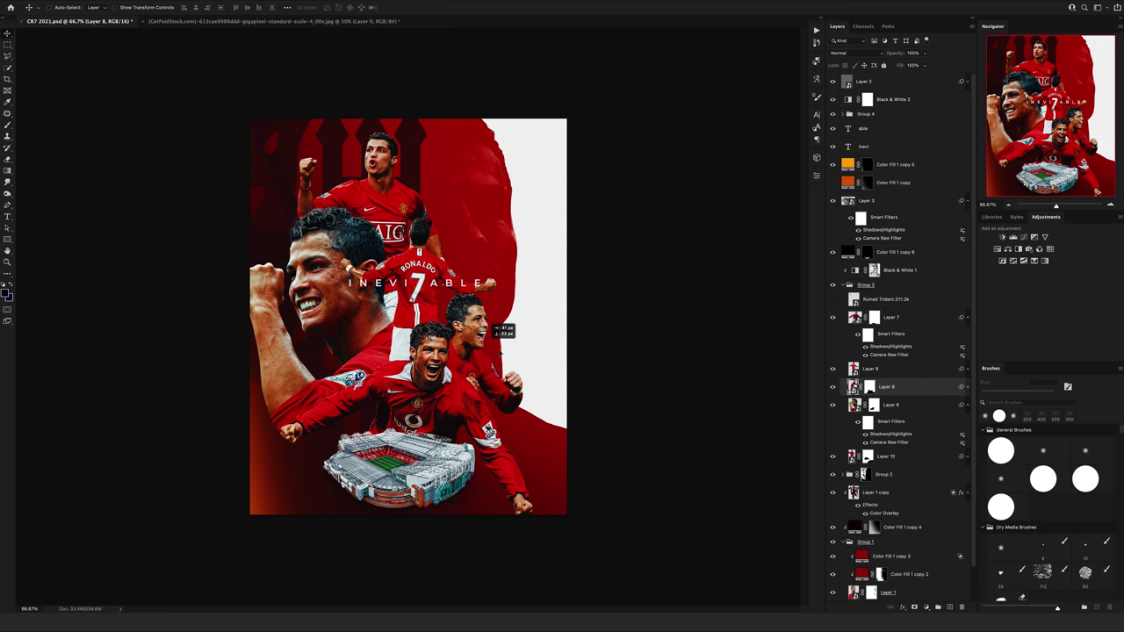
pyautogui.hotkey('ctrl', ']')
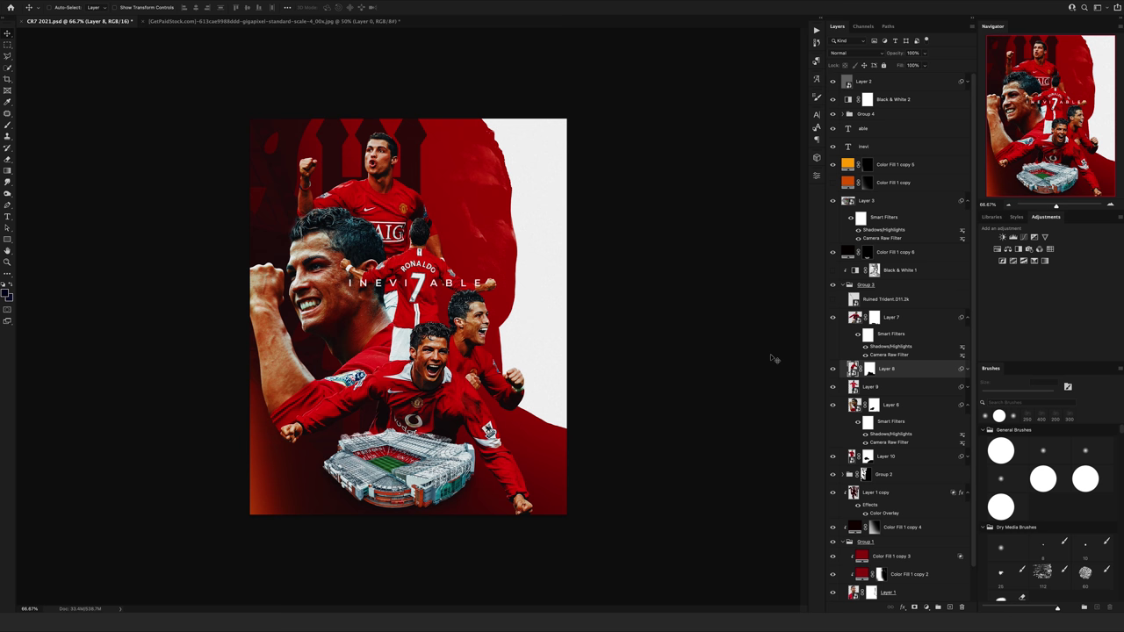
pyautogui.doubleClick(854, 404)
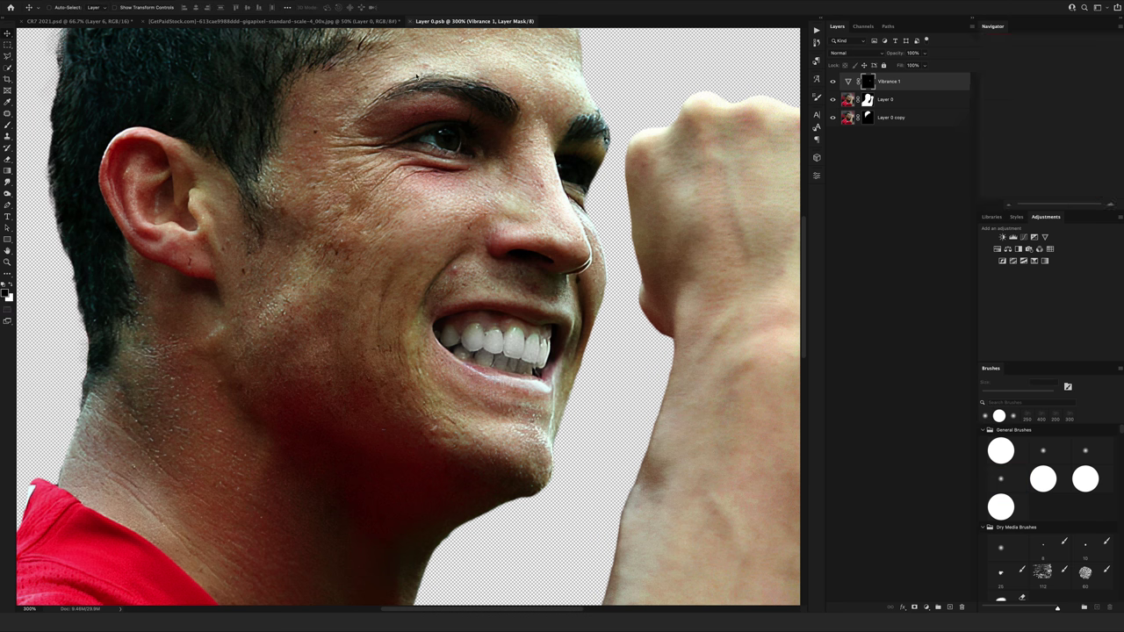
# Step: Save and close Layer 0.psb to return to the CR7 2021.psd poster
pyautogui.hotkey('ctrl', 'w')
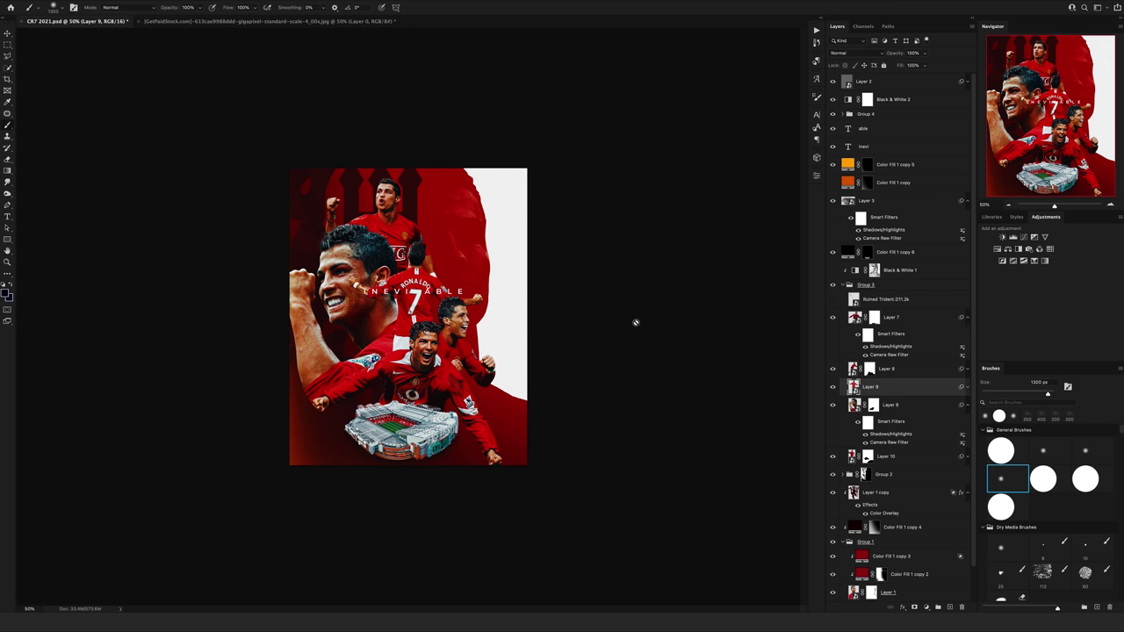
# Step: Move the Layer 1 copy player cutout above Group 2
pyautogui.scroll(-2, 864, 413)
pyautogui.click(862, 441)
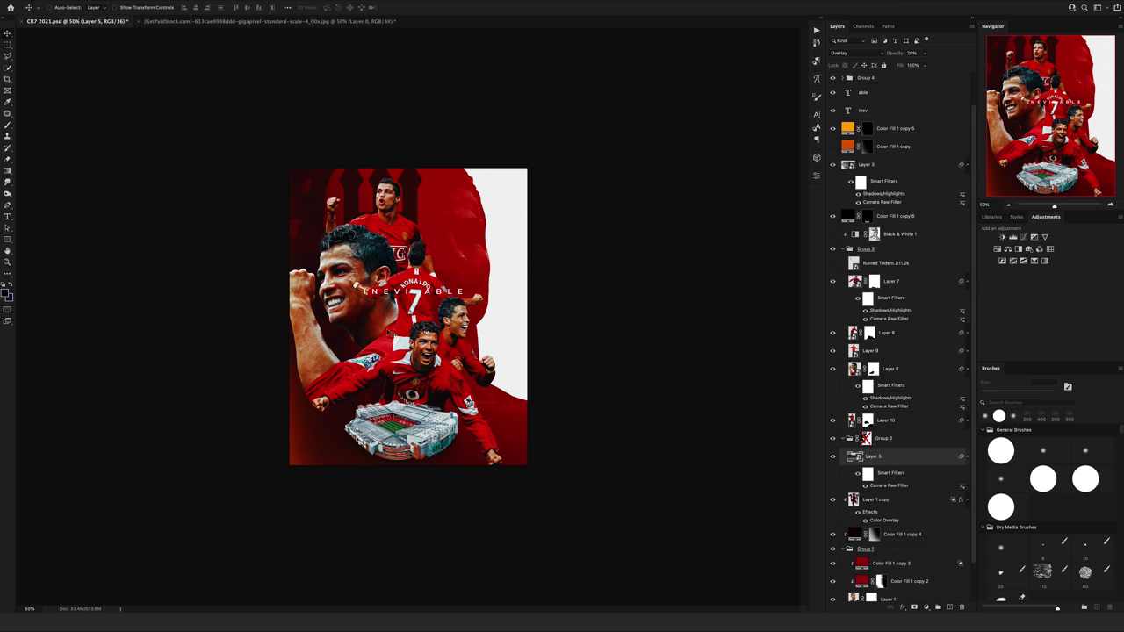
pyautogui.click(885, 502)
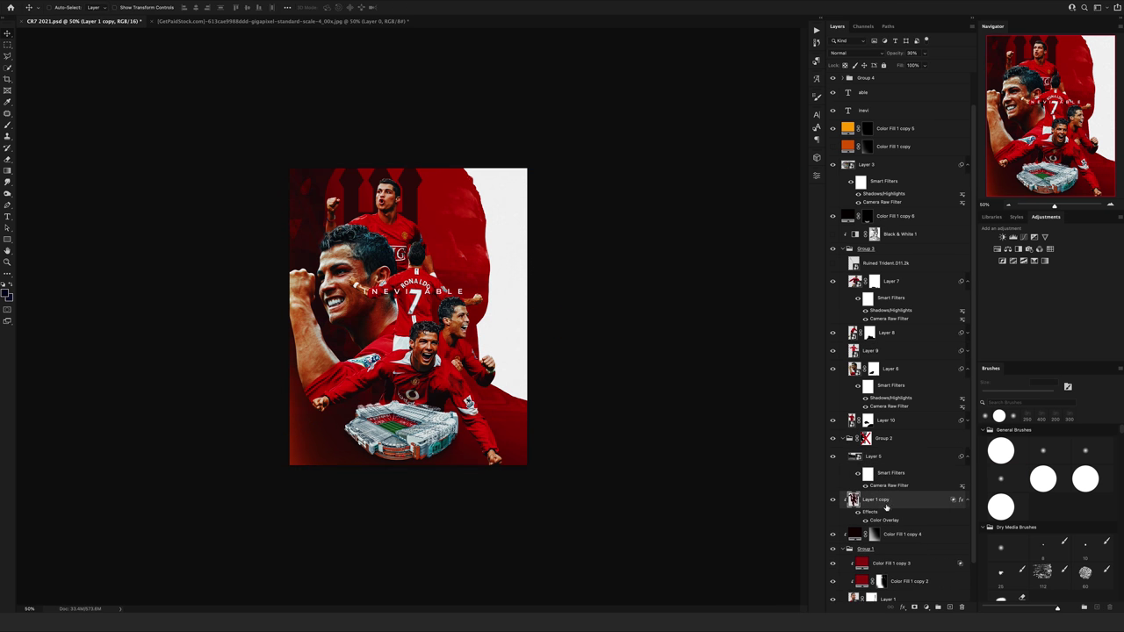
pyautogui.moveTo(879, 504); pyautogui.dragTo(874, 463)
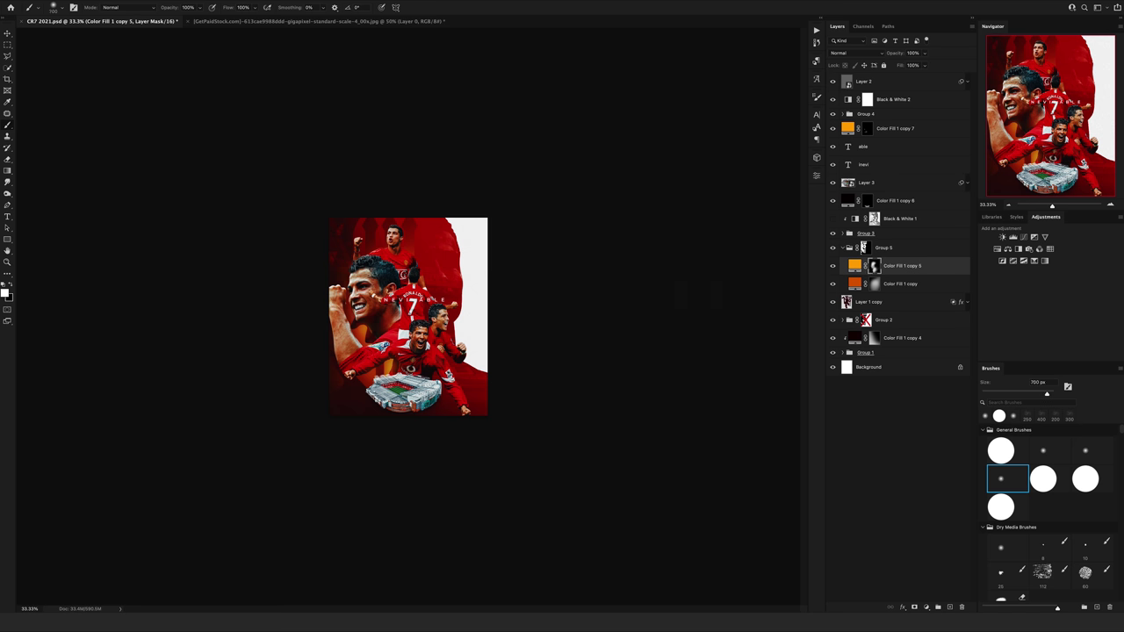
# Step: Duplicate a colour fill layer as Color Fill 1 copy 8
pyautogui.hotkey('alt', '[')
pyautogui.hotkey('alt', '[')
pyautogui.hotkey('alt', '[')
pyautogui.hotkey('alt', '[')
pyautogui.press(']')
pyautogui.press(']')
pyautogui.press(']')
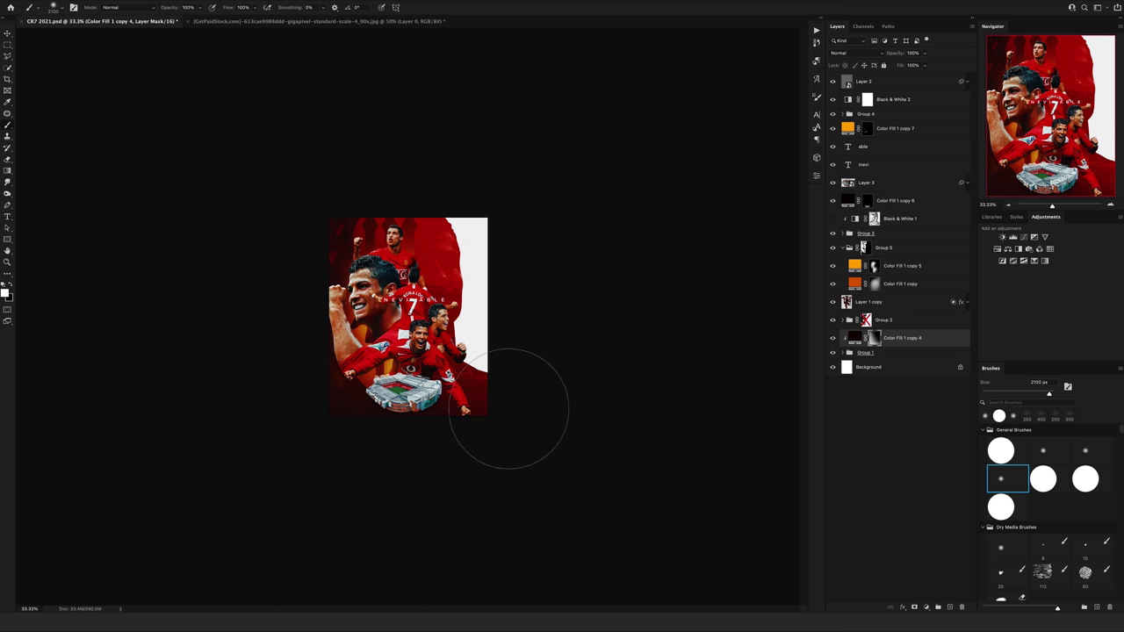
pyautogui.click(888, 288)
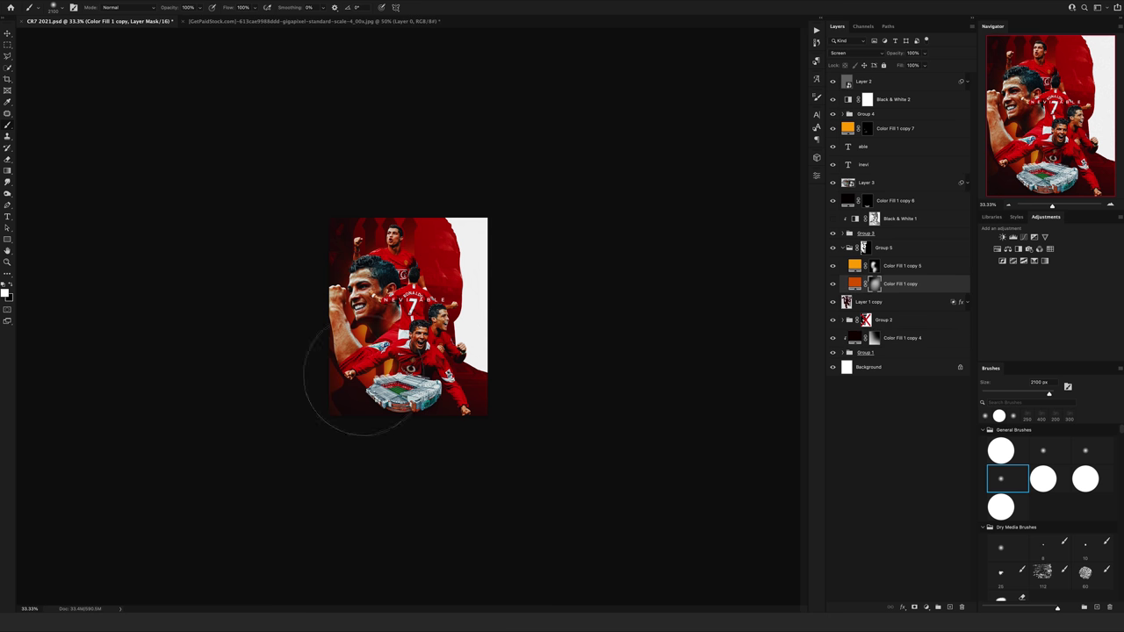
pyautogui.press('[')
pyautogui.press('[')
pyautogui.press('[')
pyautogui.hotkey('alt', '[')
pyautogui.hotkey('alt', '[')
pyautogui.hotkey('alt', '[')
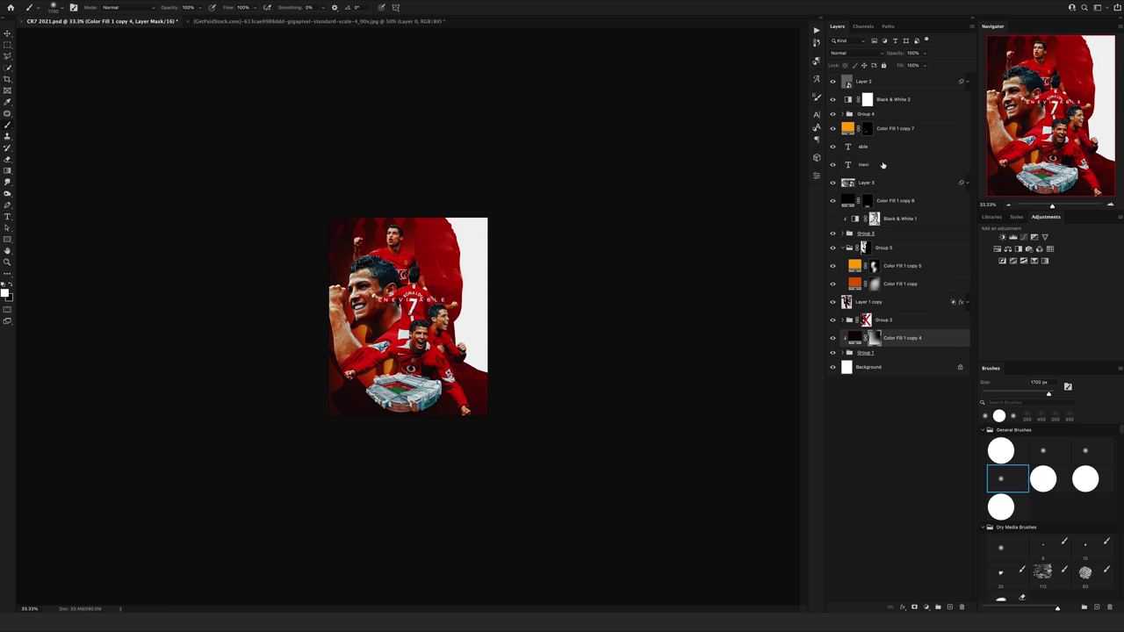
pyautogui.click(1110, 206)
pyautogui.click(848, 277)
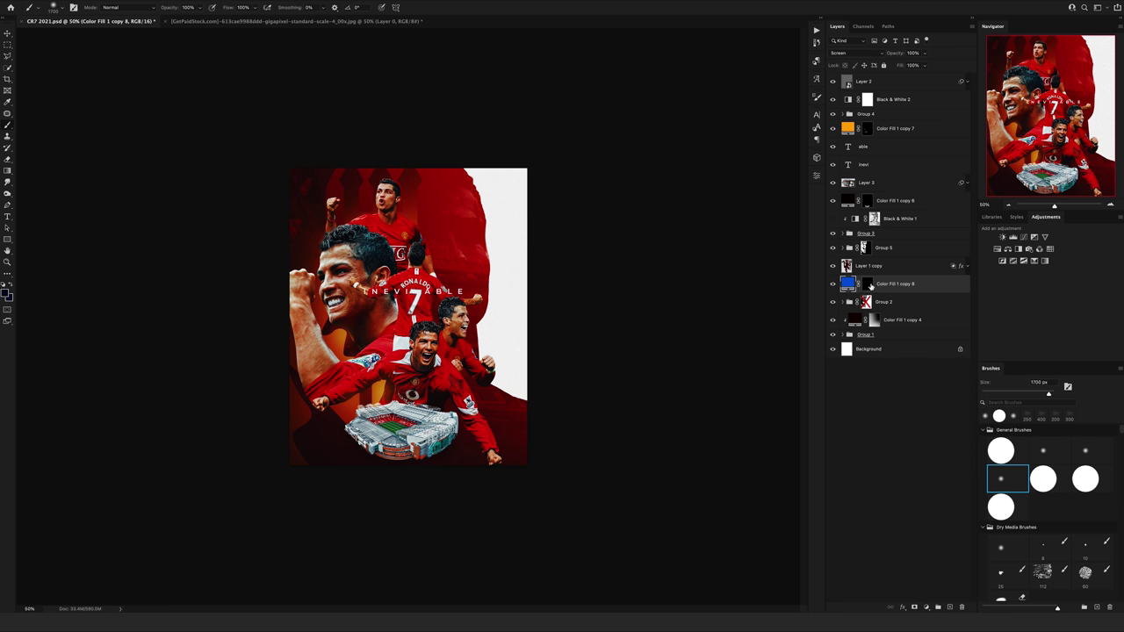
# Step: Move Color Fill 1 copy 8 below Group 2 and paint a blue glow along the red shape's right edge
pyautogui.moveTo(853, 284); pyautogui.dragTo(851, 304)
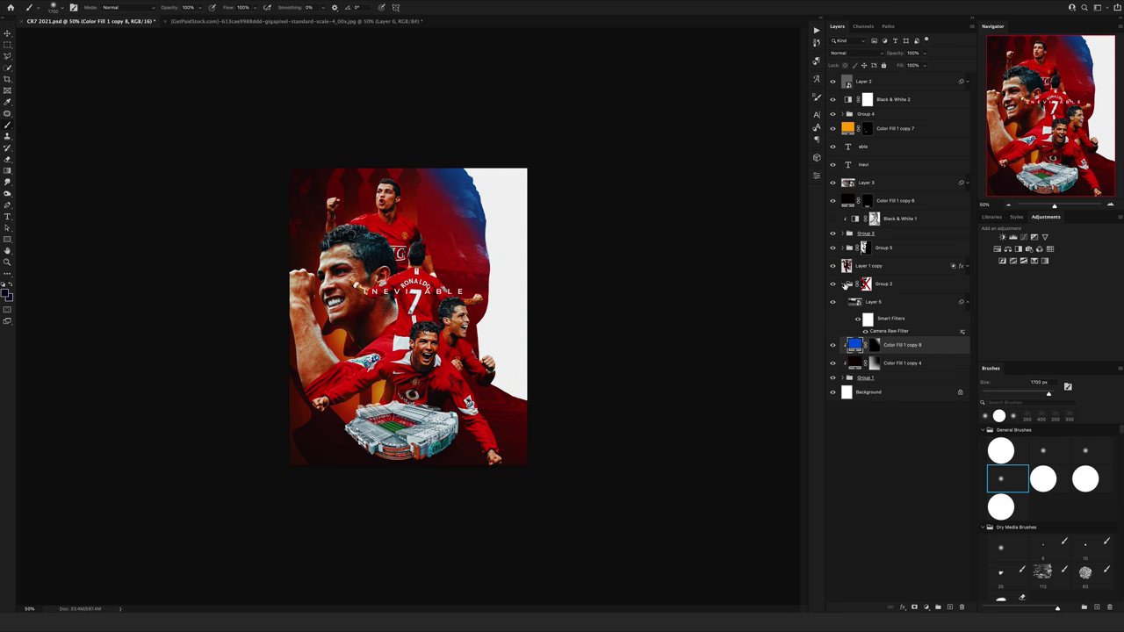
pyautogui.click(875, 302)
pyautogui.press(']')
pyautogui.press(']')
pyautogui.press(']')
pyautogui.press('[')
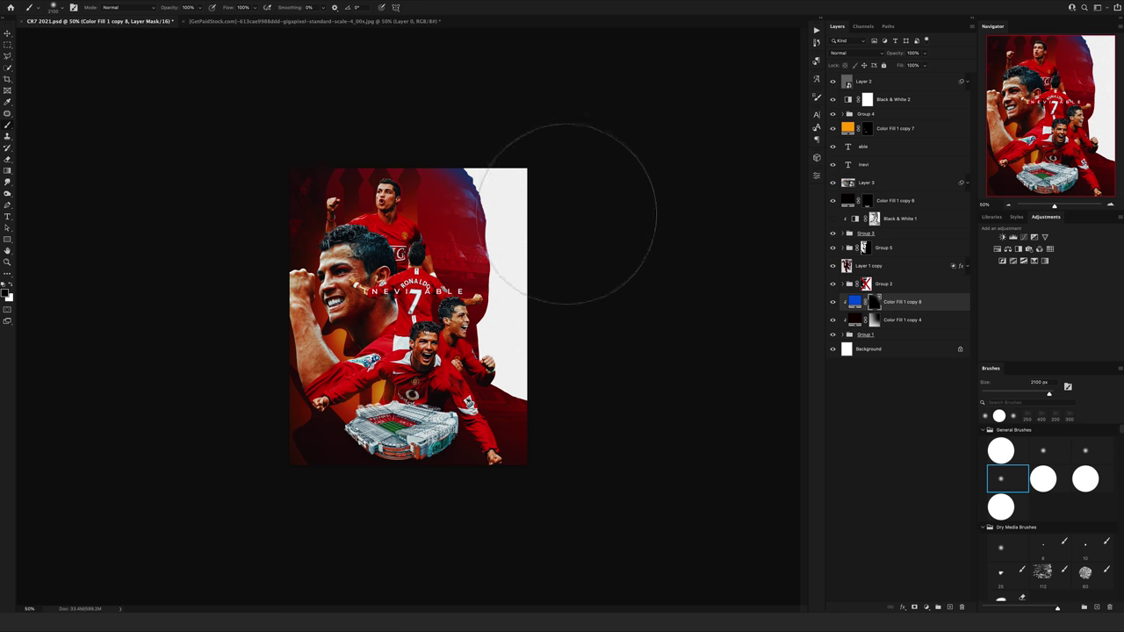
pyautogui.moveTo(594, 306); pyautogui.dragTo(539, 237)
# Step: Duplicate the glow as cyan Color Fill 1 copy 9 and copy the blue glow near the stack's top
pyautogui.hotkey('ctrl', 'j')
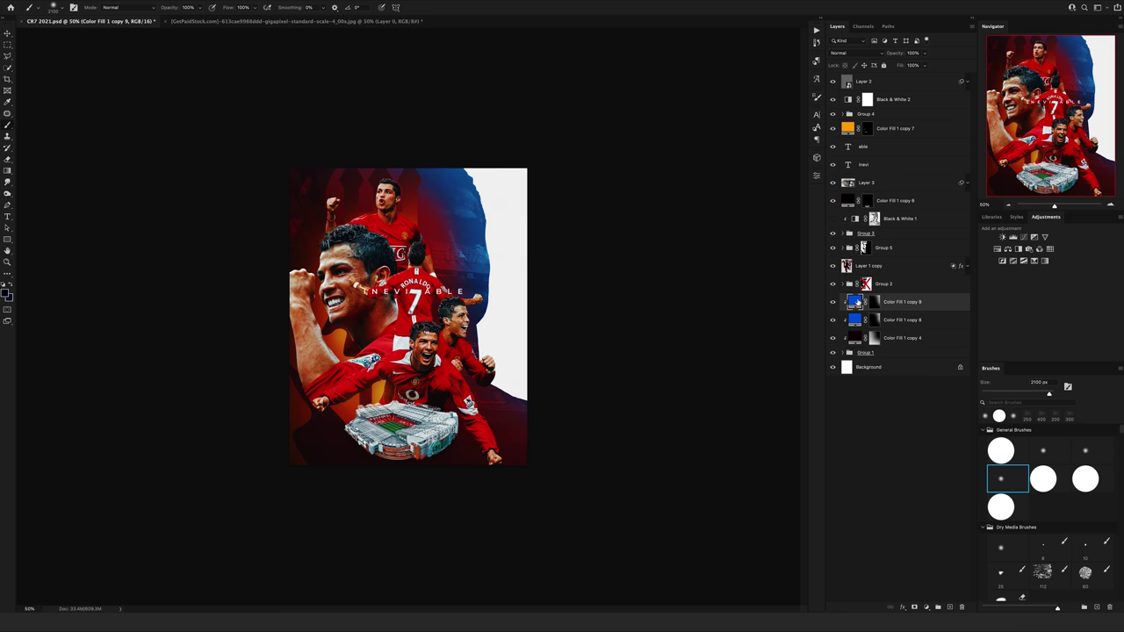
pyautogui.doubleClick(854, 301)
pyautogui.press('[')
pyautogui.press('[')
pyautogui.press('[')
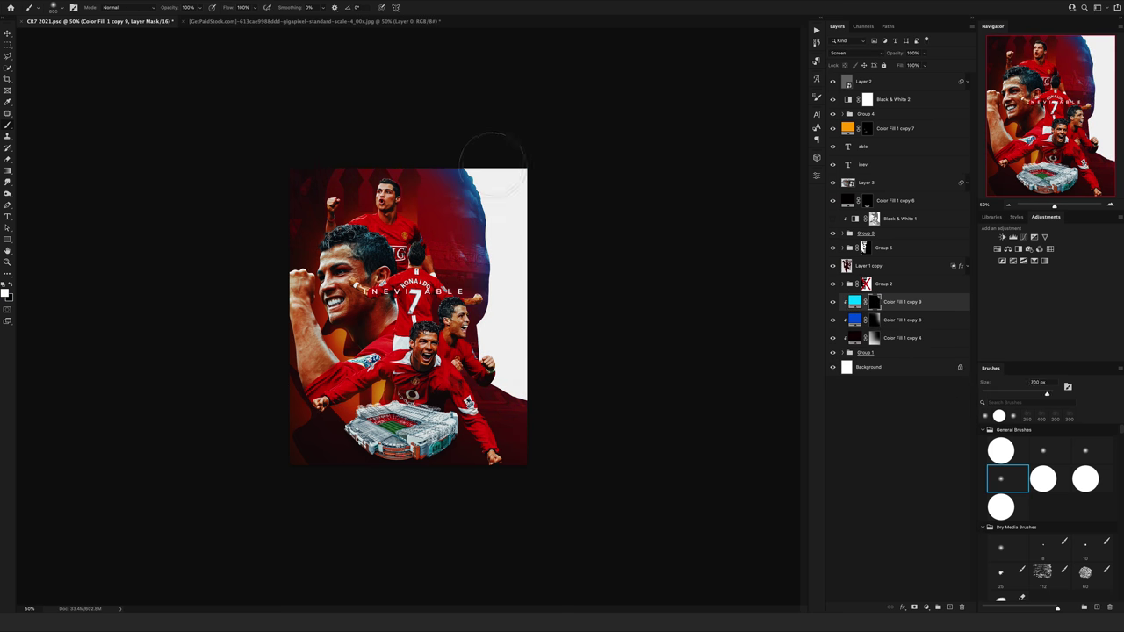
pyautogui.press(']')
pyautogui.press(']')
pyautogui.press(']')
pyautogui.hotkey('alt', '[')
pyautogui.press(']')
pyautogui.press(']')
pyautogui.press(']')
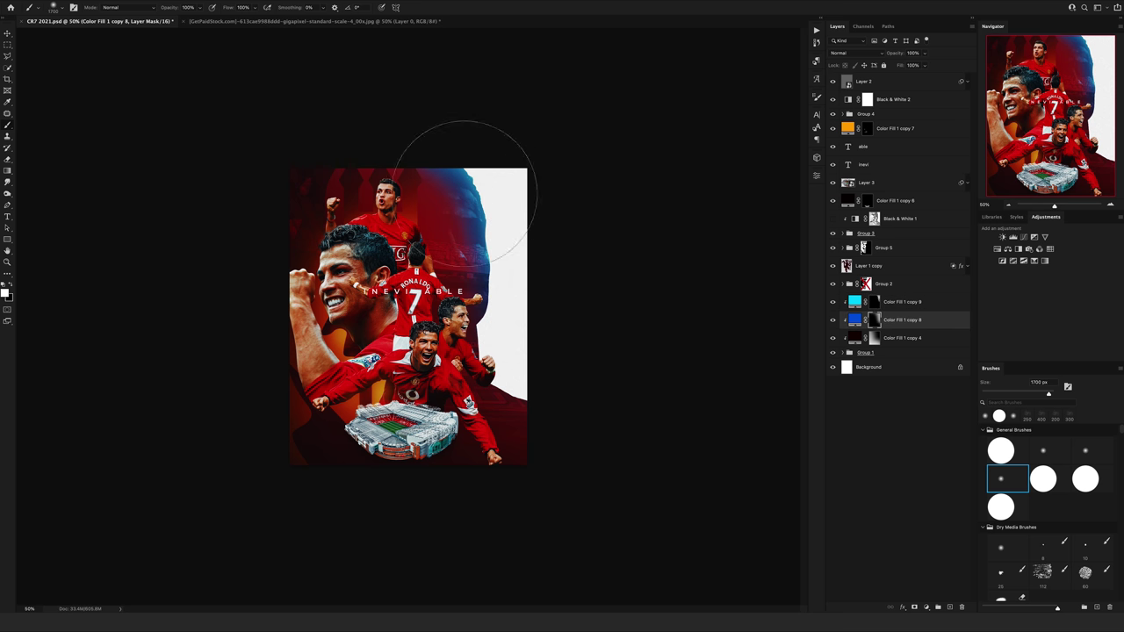
pyautogui.keyDown('alt'); pyautogui.moveTo(902, 323); pyautogui.dragTo(896, 146); pyautogui.keyUp('alt')
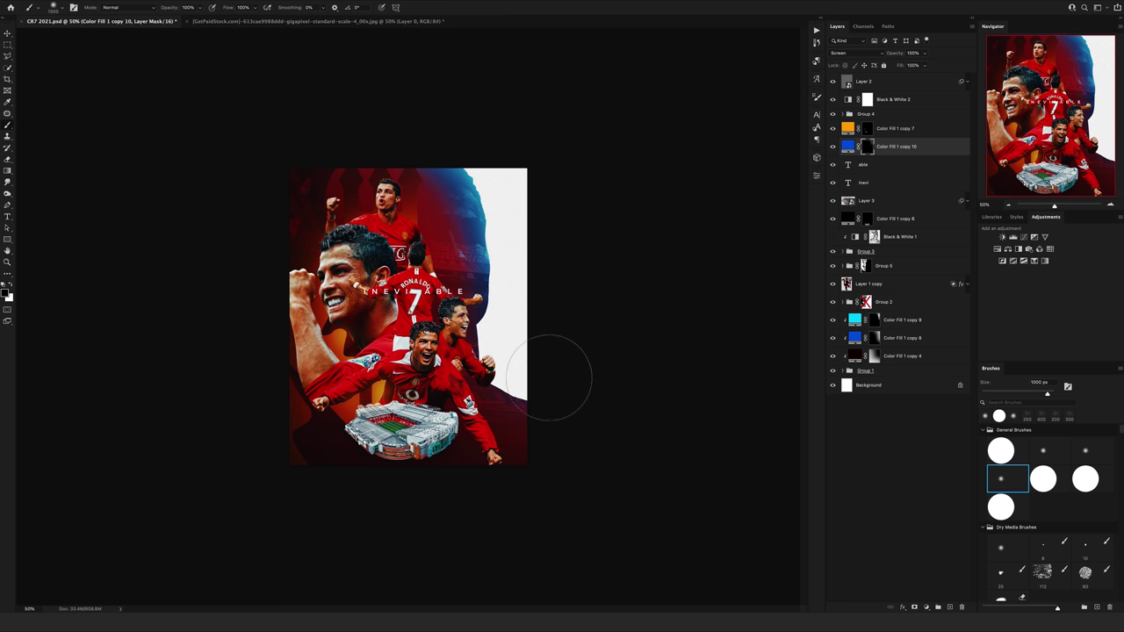
# Step: Change Color Fill 1 copy 4's fill colour to black
pyautogui.doubleClick(854, 356)
pyautogui.click(944, 392)
pyautogui.click(844, 266)
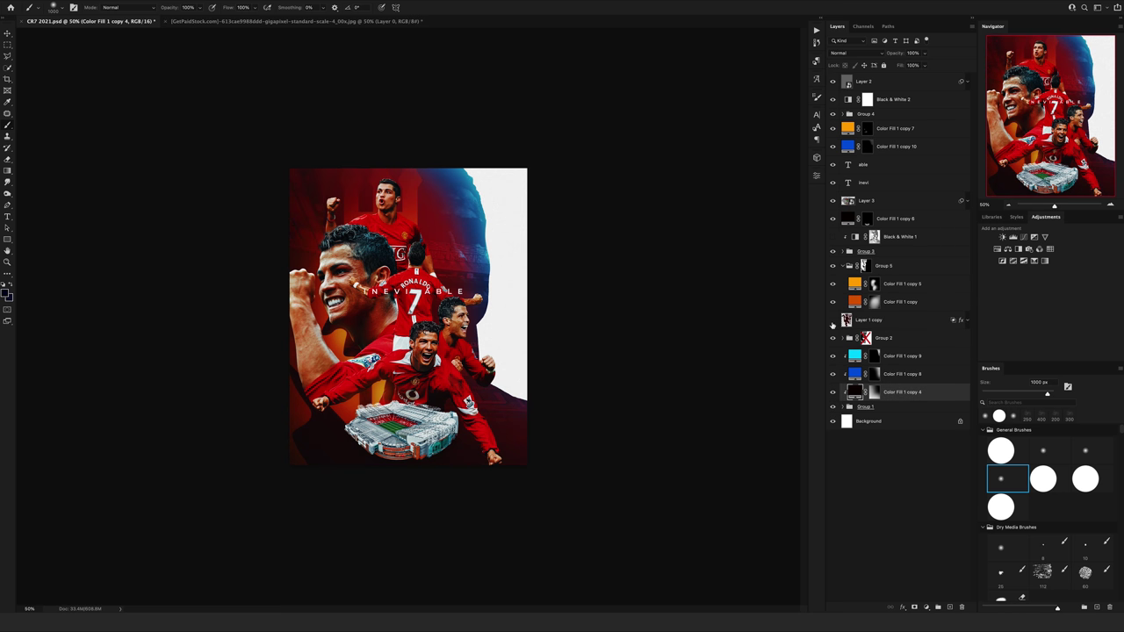
# Step: Give Layer 1 copy's Color Overlay effect a new colour in Overlay mode
pyautogui.click(848, 325)
pyautogui.press('v')
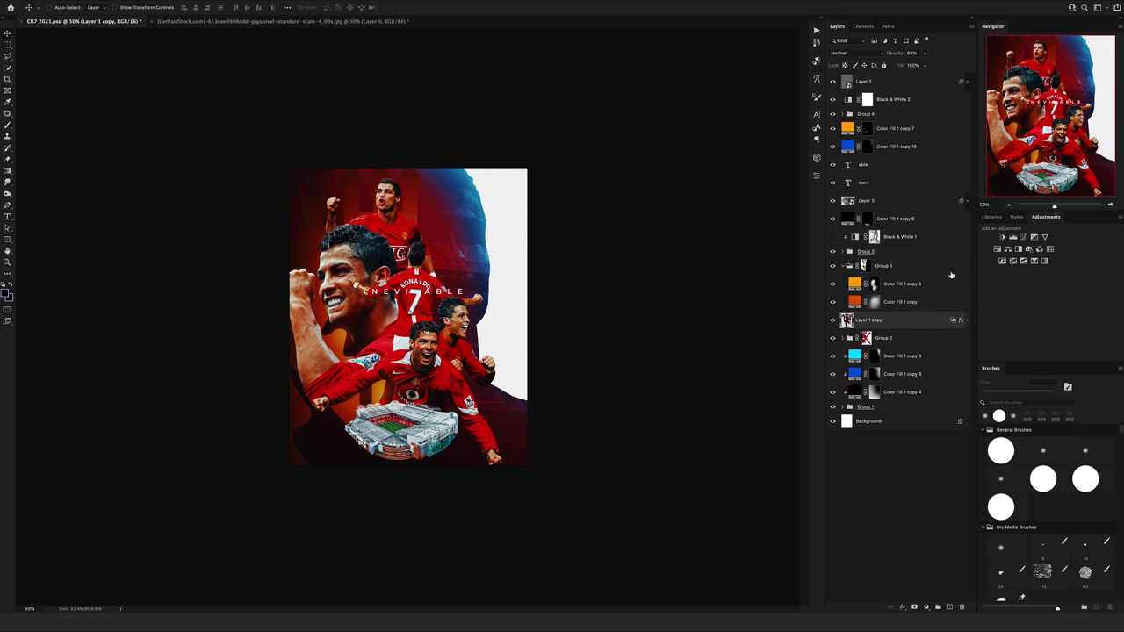
pyautogui.click(967, 320)
pyautogui.doubleClick(878, 340)
pyautogui.click(773, 168)
pyautogui.click(943, 391)
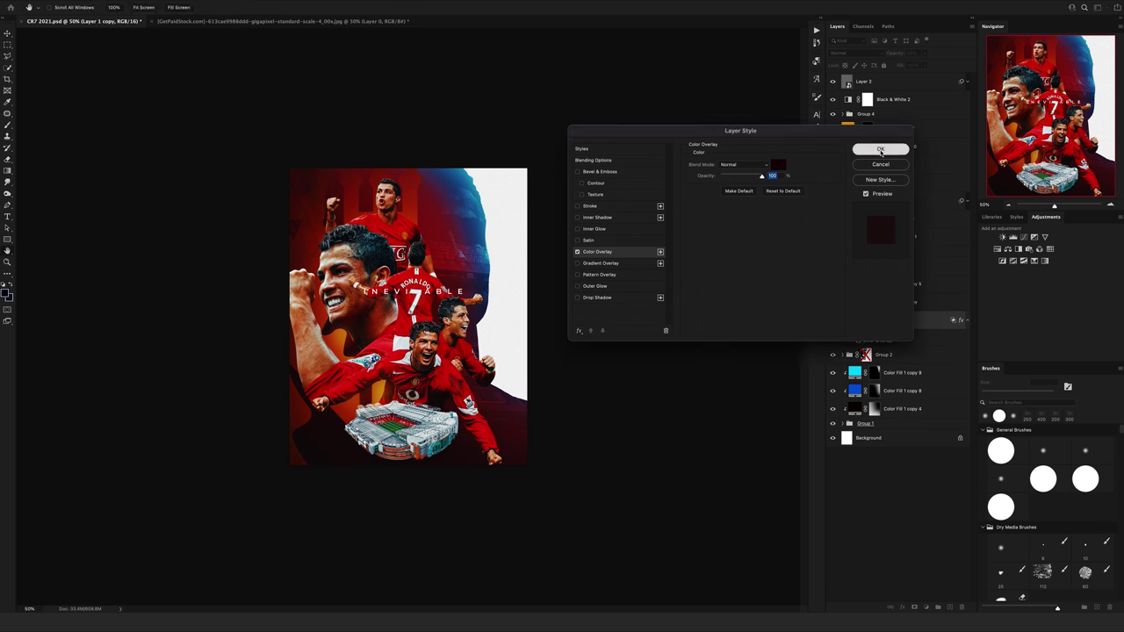
pyautogui.click(876, 148)
pyautogui.doubleClick(881, 340)
pyautogui.click(880, 148)
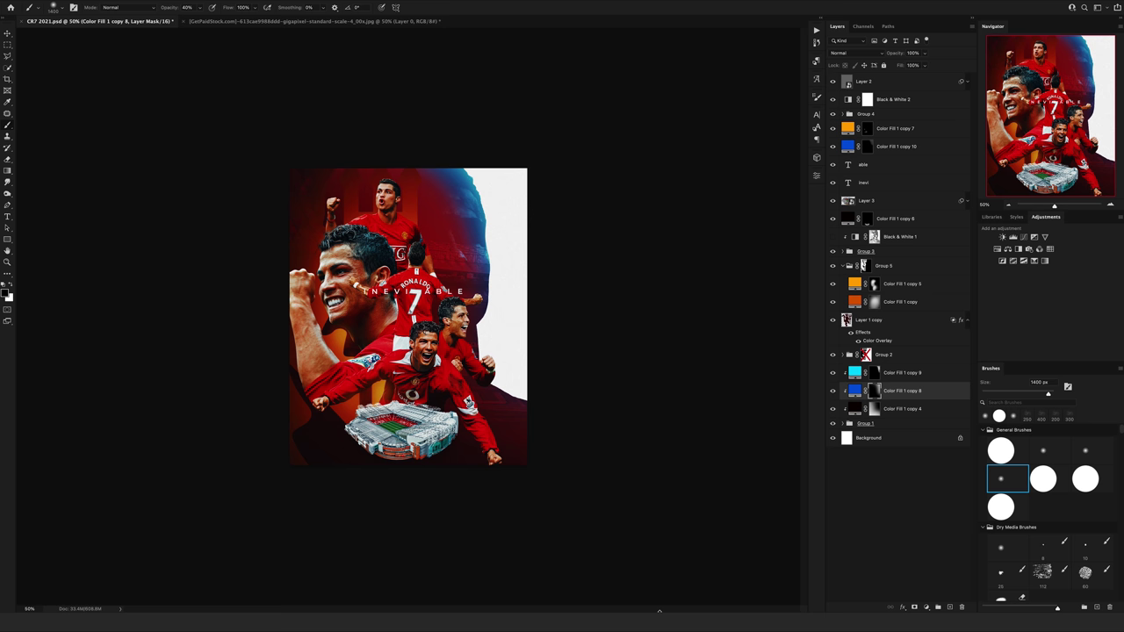
# Step: Make Black & White 1 visible and select its mask
pyautogui.click(875, 302)
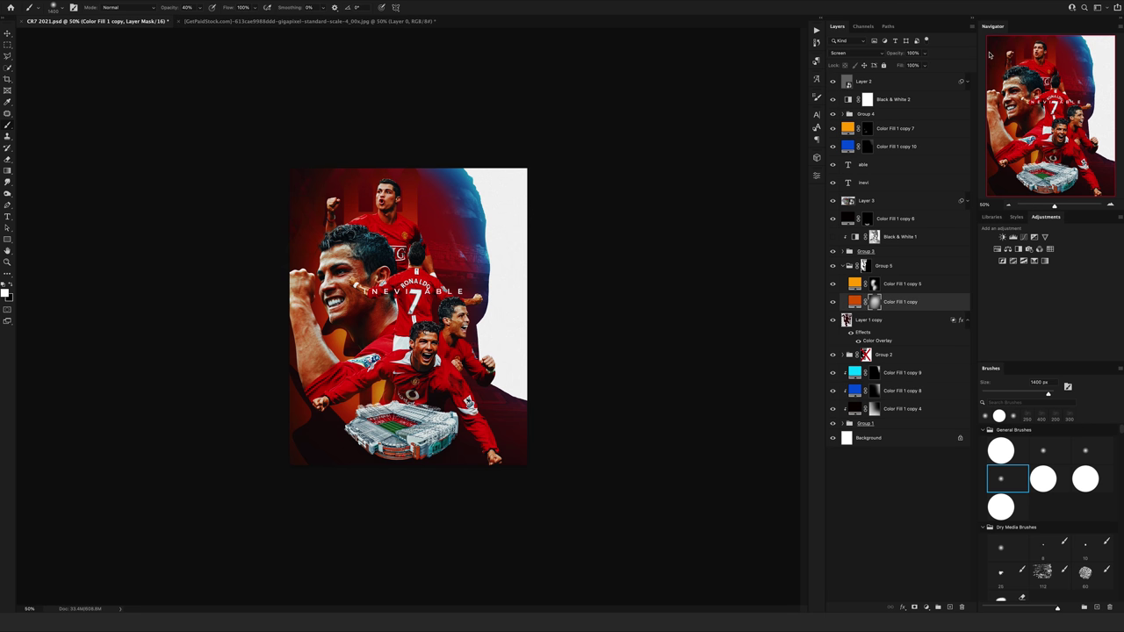
pyautogui.click(893, 99)
pyautogui.click(862, 131)
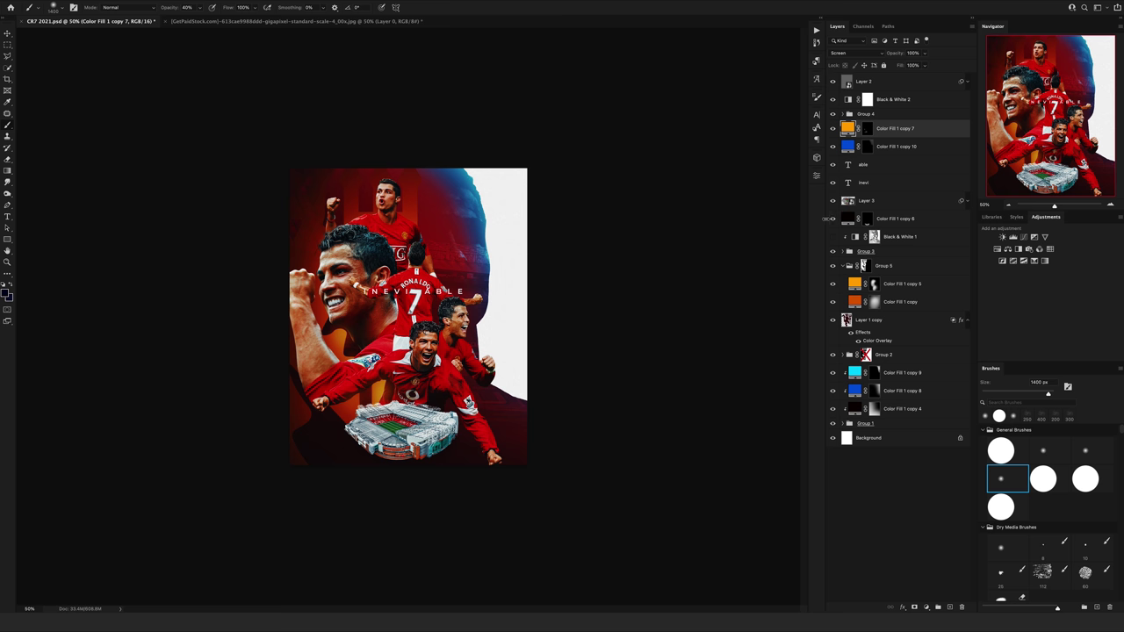
pyautogui.click(833, 236)
pyautogui.click(895, 237)
# Step: Open Color Range on the mask and add a Curves adjustment
pyautogui.click(764, 295)
pyautogui.click(597, 208)
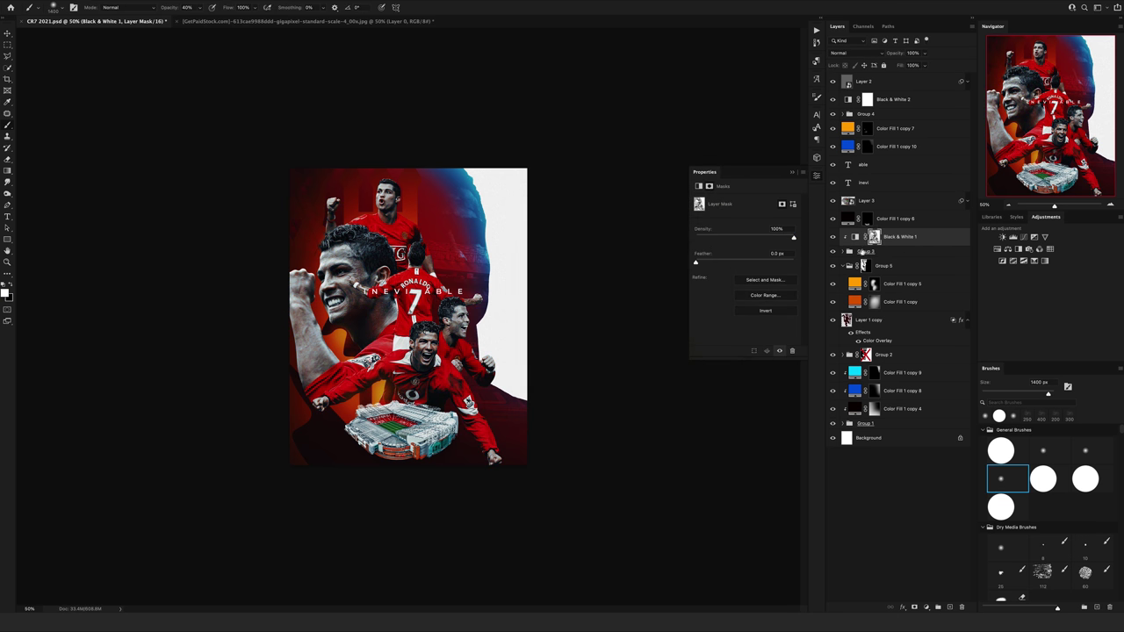
pyautogui.hotkey('ctrl', 'm')
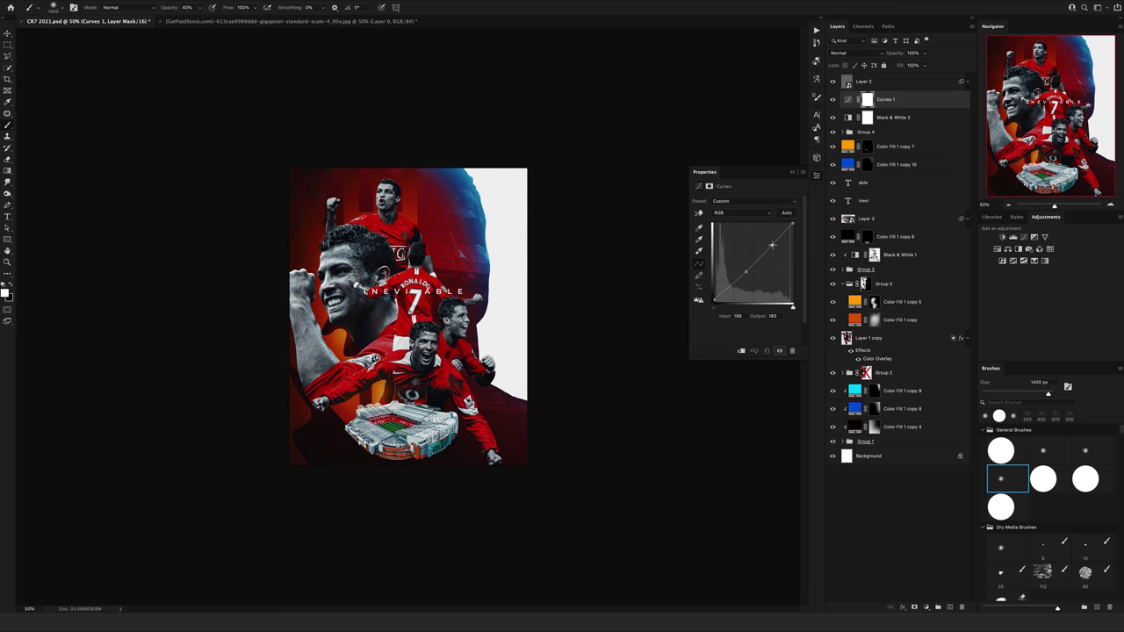
pyautogui.click(803, 174)
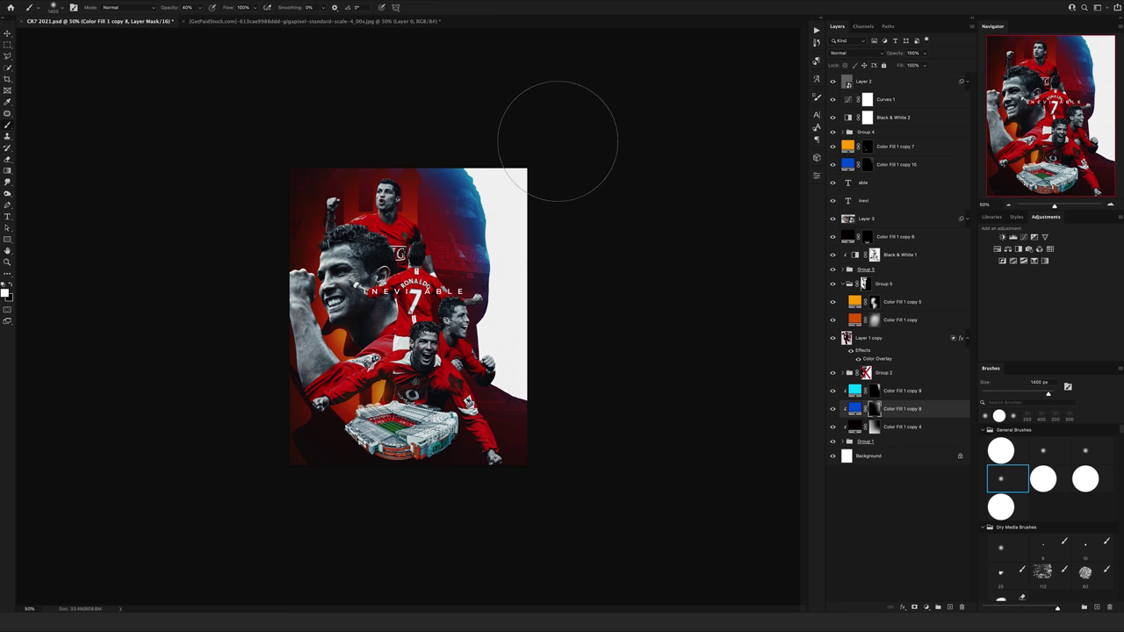
# Step: Duplicate Black & White 1 clipped to Layer 3, bringing the stadium's colour back
pyautogui.moveTo(903, 254); pyautogui.dragTo(903, 220)
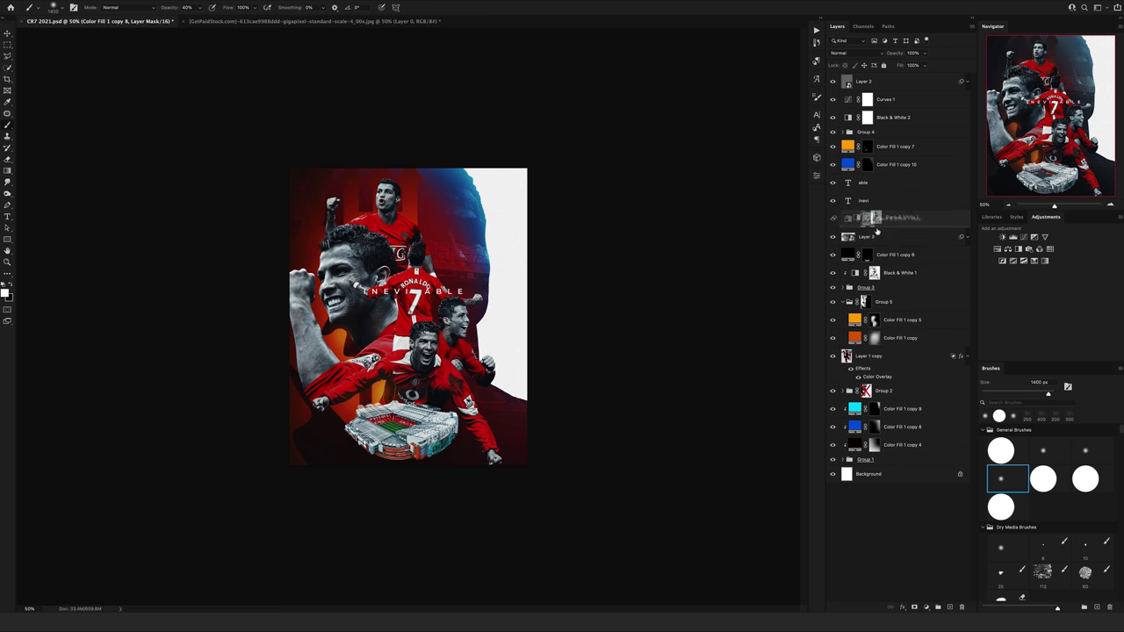
pyautogui.keyDown('alt'); pyautogui.click(878, 228); pyautogui.keyUp('alt')
pyautogui.scroll(2, 361, 428)
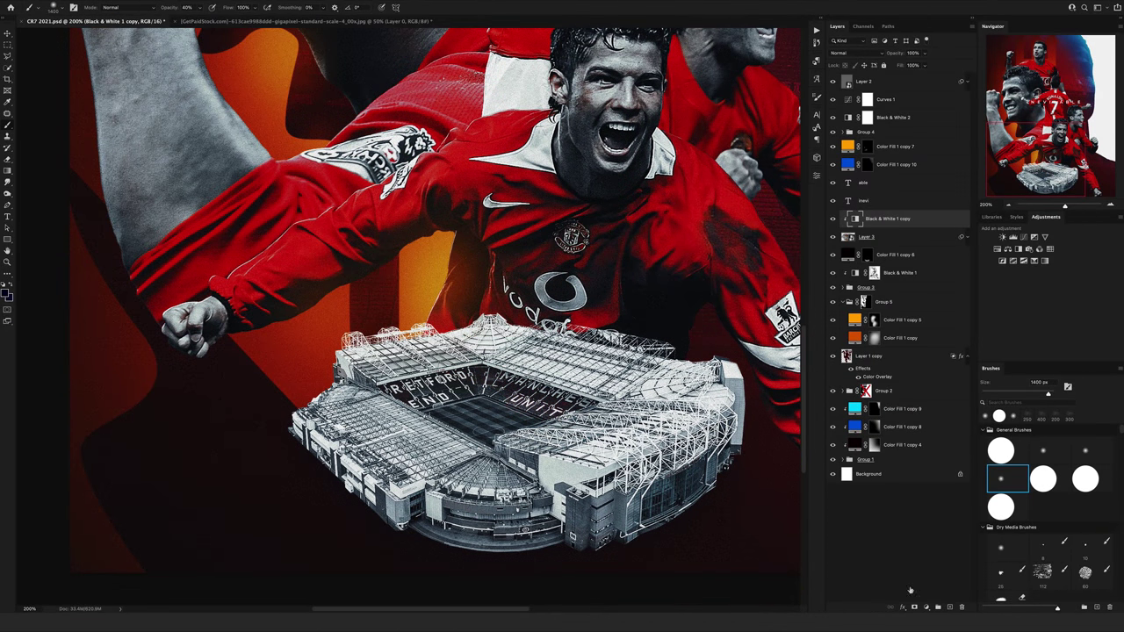
pyautogui.doubleClick(873, 219)
pyautogui.click(763, 295)
pyautogui.click(695, 214)
pyautogui.click(1009, 205)
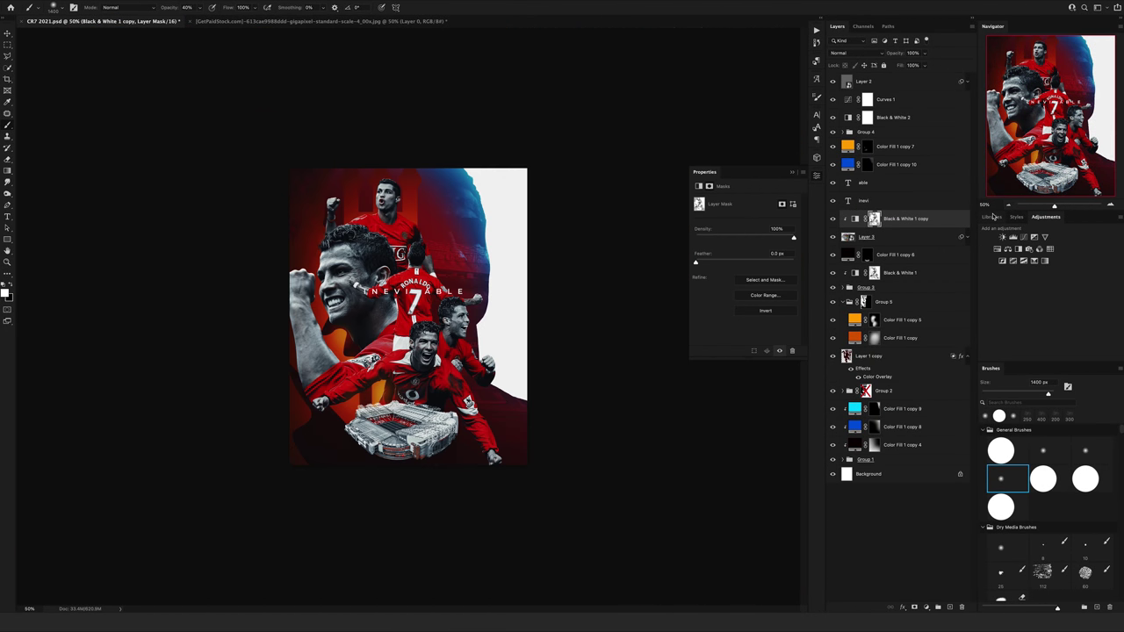
# Step: Set Color Fill 1 copy 8 to 70% opacity and hide a Group 5 glow to compare
pyautogui.press('v')
pyautogui.click(899, 429)
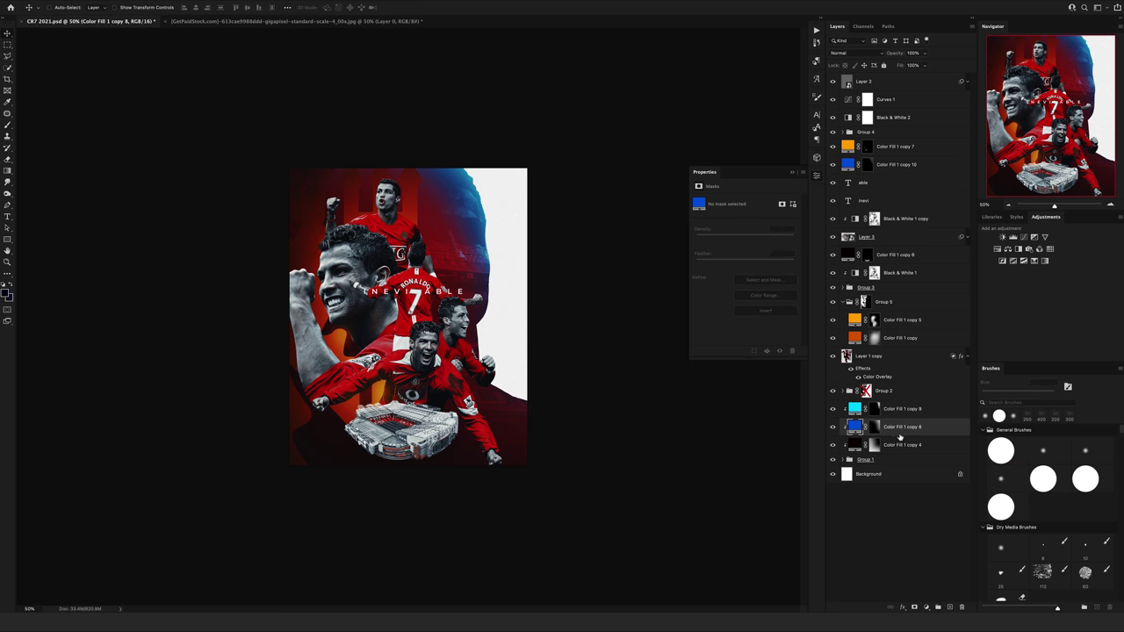
pyautogui.click(847, 53)
pyautogui.click(747, 138)
pyautogui.press('7')
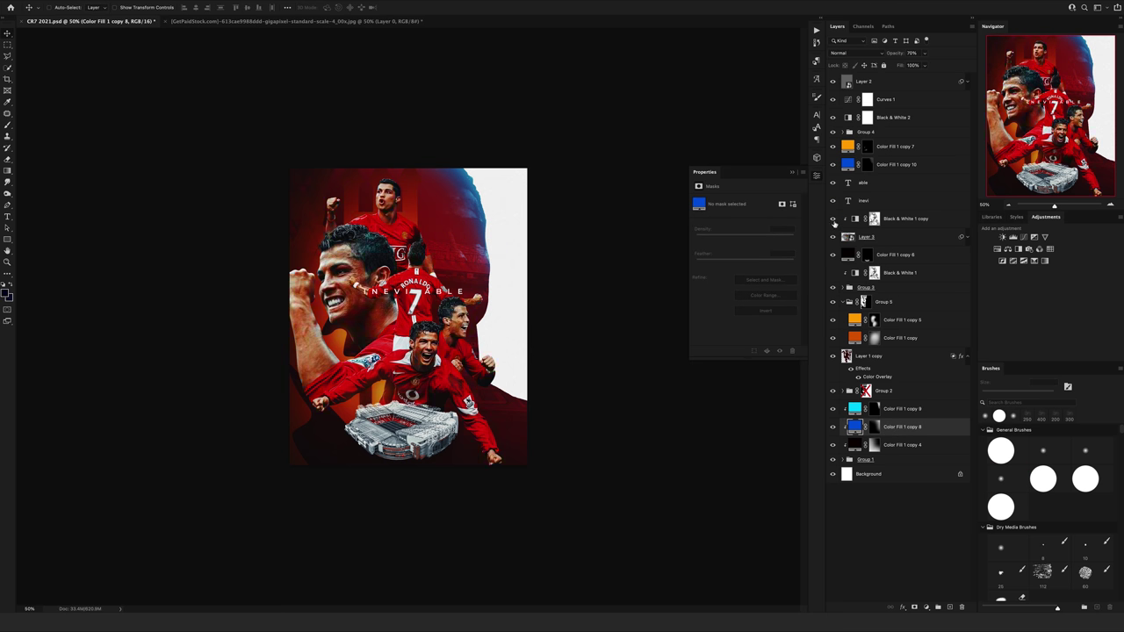
pyautogui.click(833, 319)
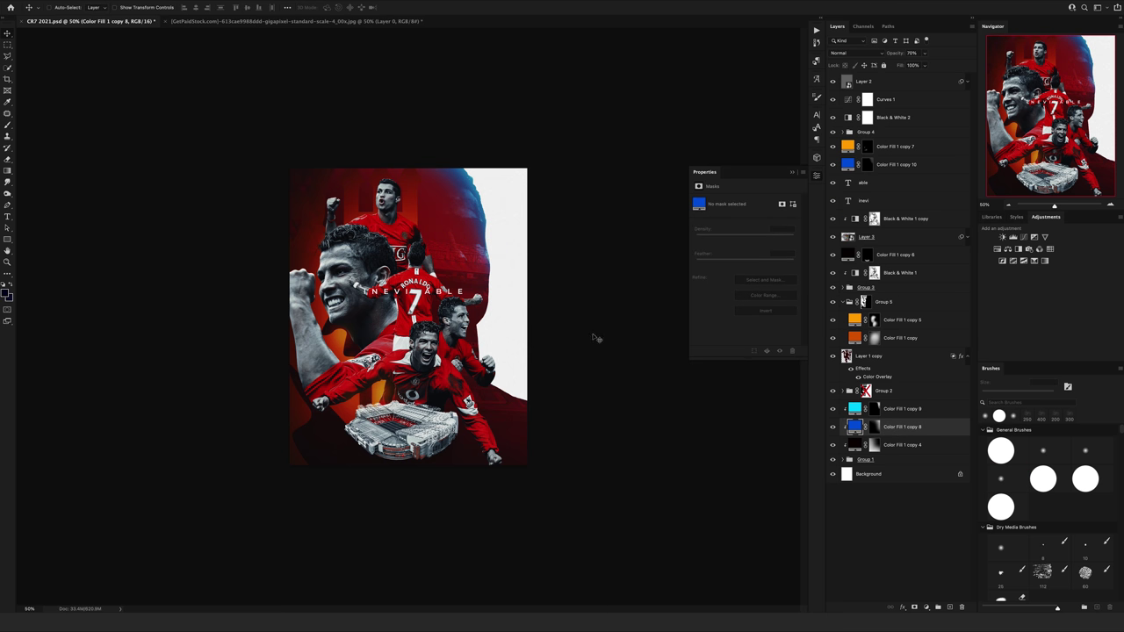
pyautogui.moveTo(557, 367); pyautogui.dragTo(474, 289)
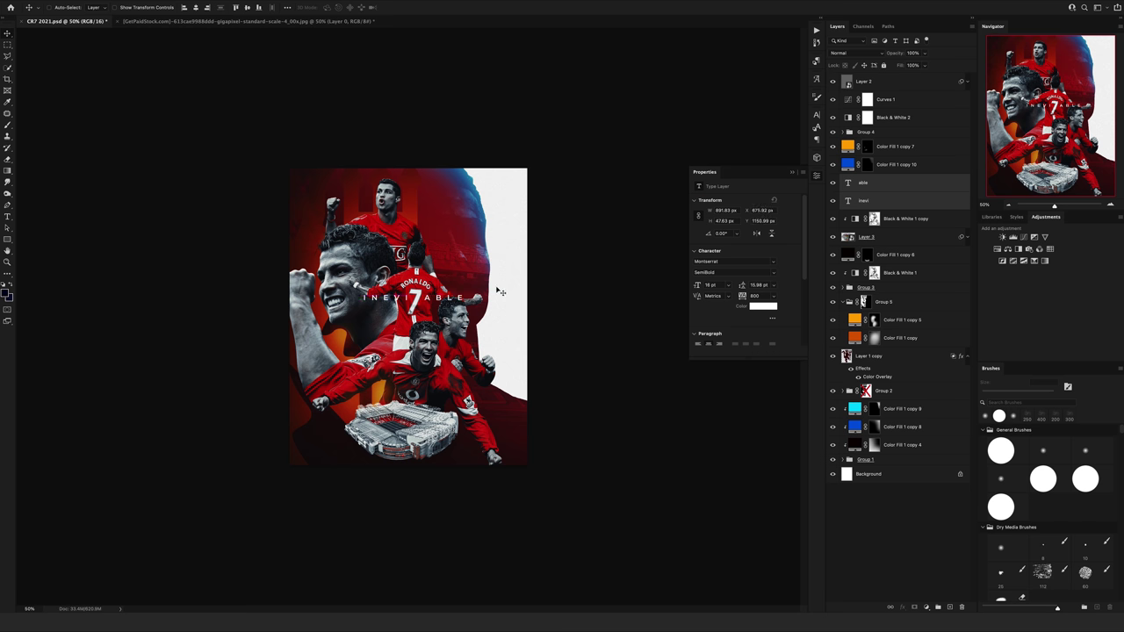
# Step: Hide the Black & White adjustment and Layer 1 copy to reveal the arches, then select Group 2
pyautogui.click(832, 272)
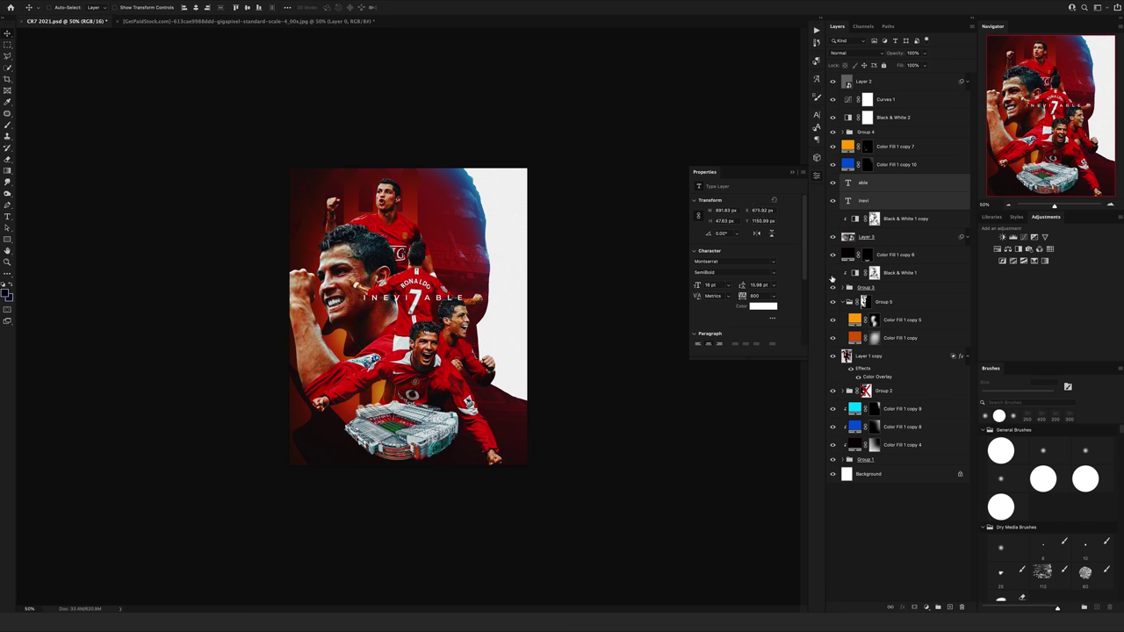
pyautogui.click(896, 255)
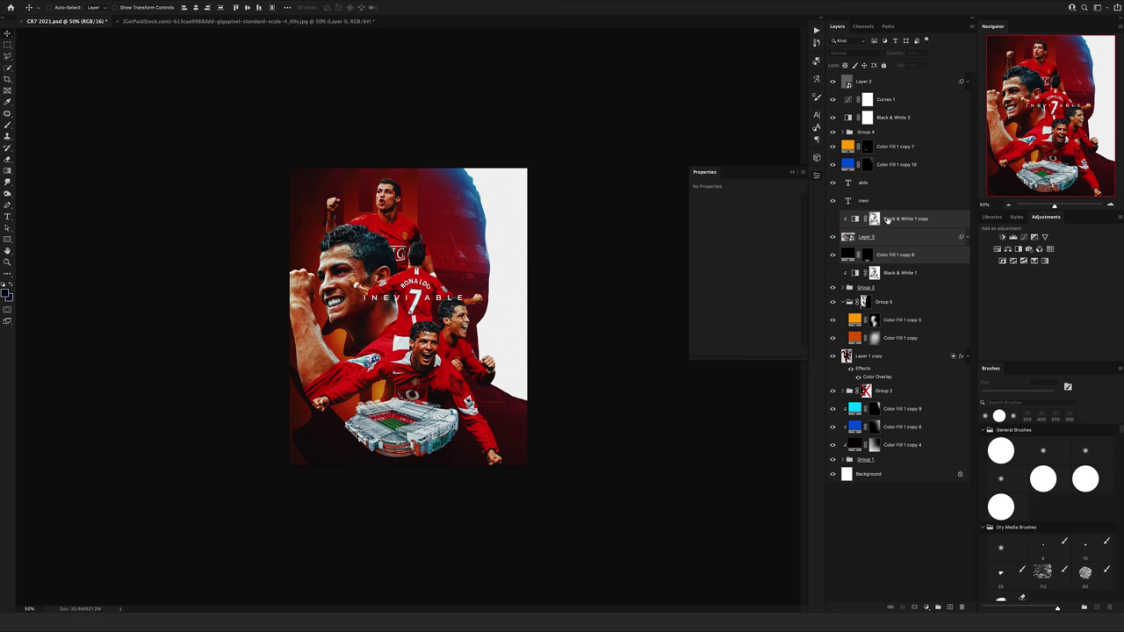
pyautogui.click(832, 356)
pyautogui.click(871, 389)
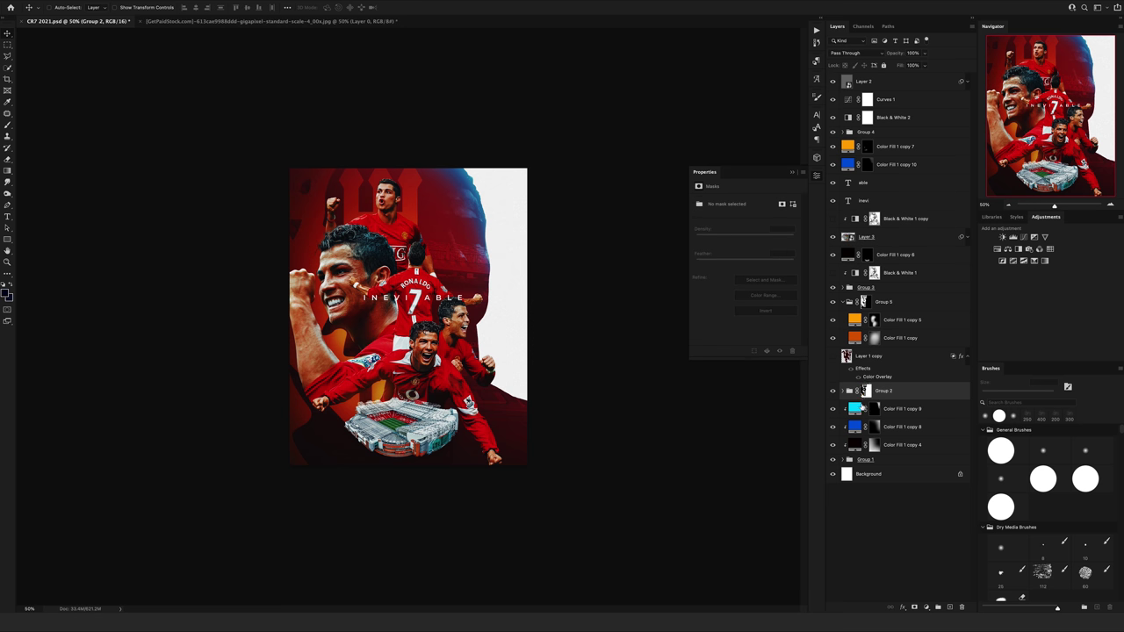
# Step: Duplicate a colour fill glow as Color Fill 1 copy 11 and recolour it green
pyautogui.hotkey('ctrl', 'j')
pyautogui.doubleClick(847, 147)
pyautogui.click(865, 470)
pyautogui.click(944, 390)
# Step: Add a red Color Fill 1 copy 12 glow layer in Group 4
pyautogui.hotkey('ctrl', 'j')
pyautogui.doubleClick(847, 165)
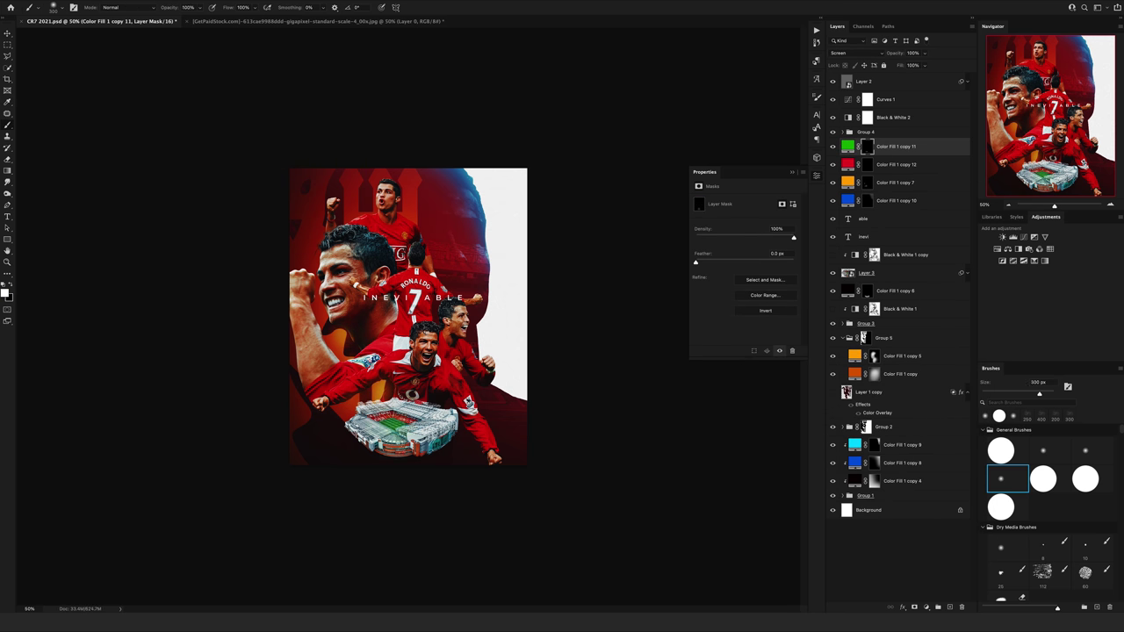
pyautogui.press('[')
pyautogui.press('[')
pyautogui.press('[')
pyautogui.hotkey('alt', '[')
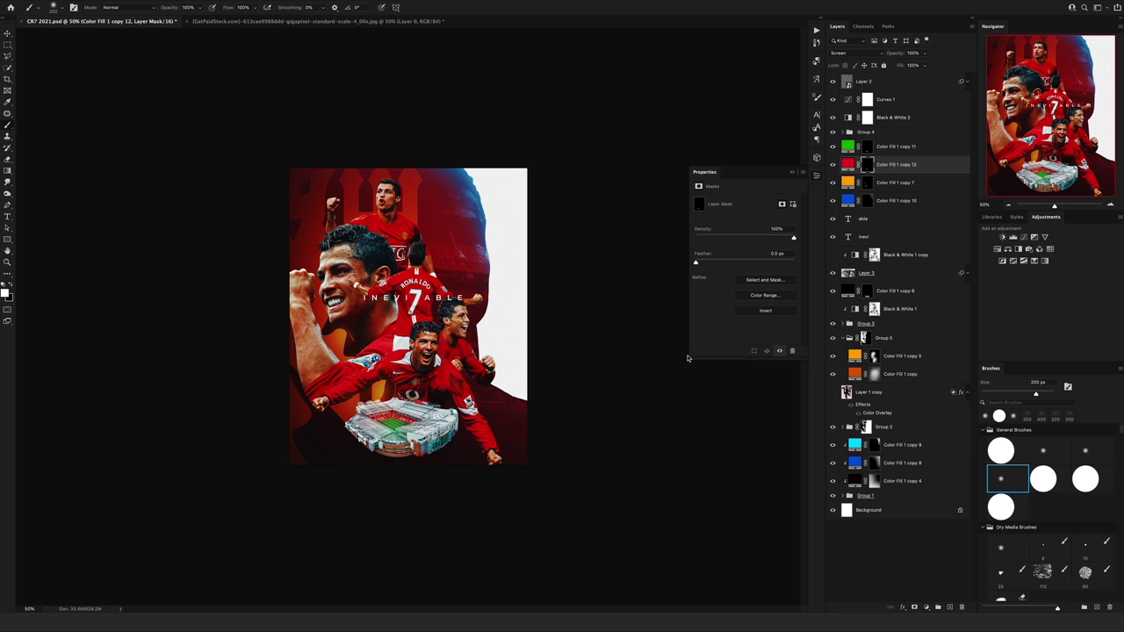
# Step: Select the copy 5 and copy 7 glow masks, then expand Group 3 to reach the player layers
pyautogui.click(899, 355)
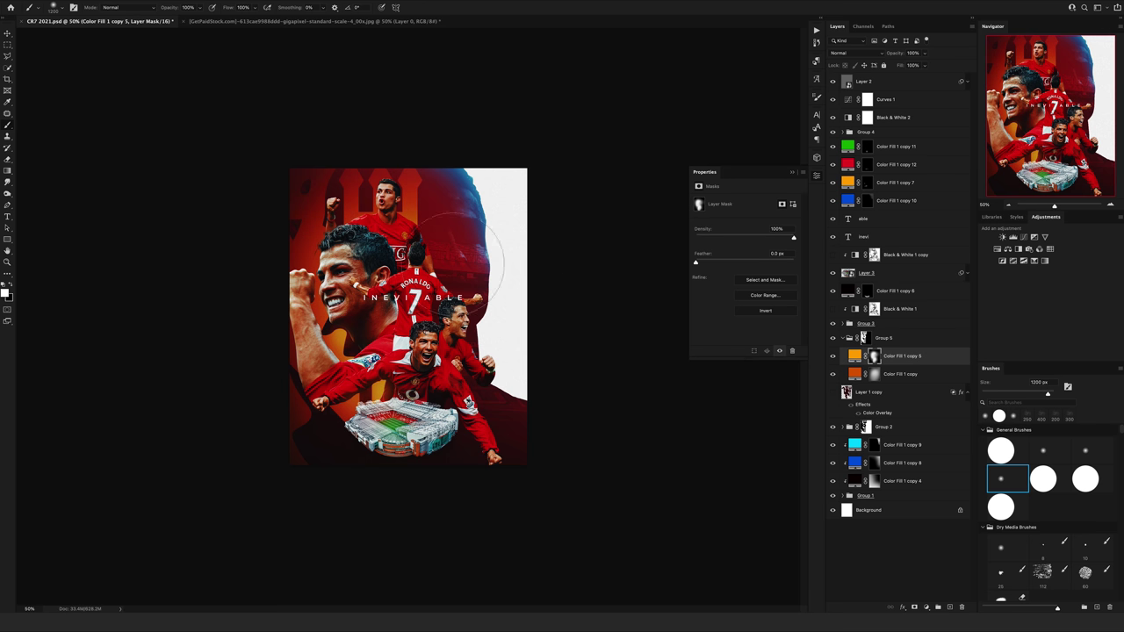
pyautogui.press('[')
pyautogui.click(894, 182)
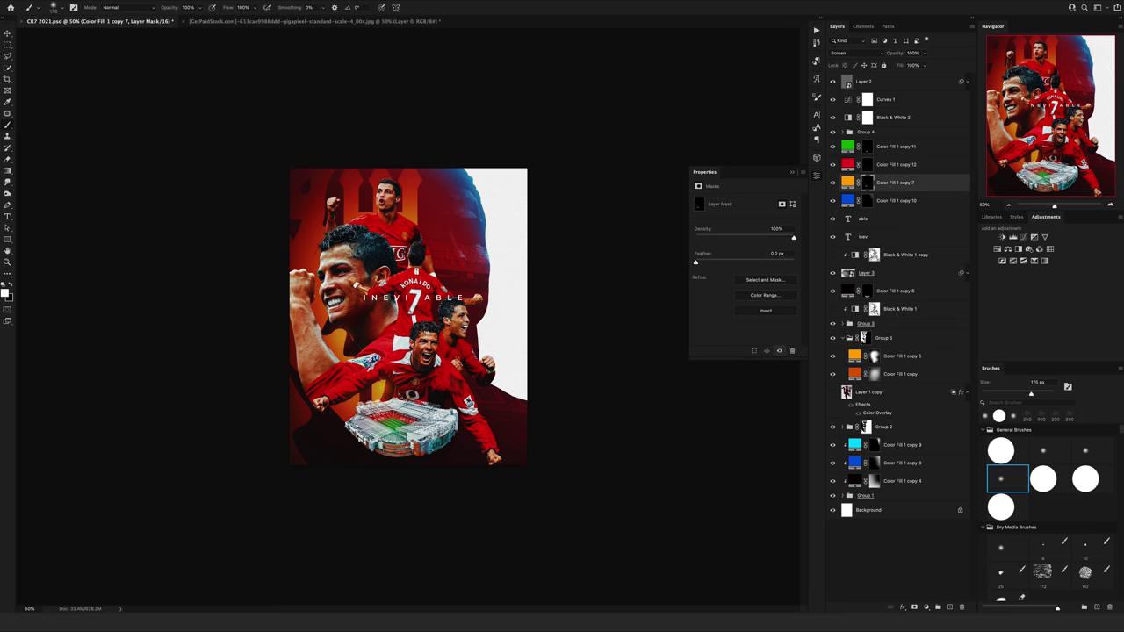
pyautogui.click(842, 323)
# Step: Add a white Linear Dodge inner glow to Layer 6's player cutout
pyautogui.doubleClick(913, 443)
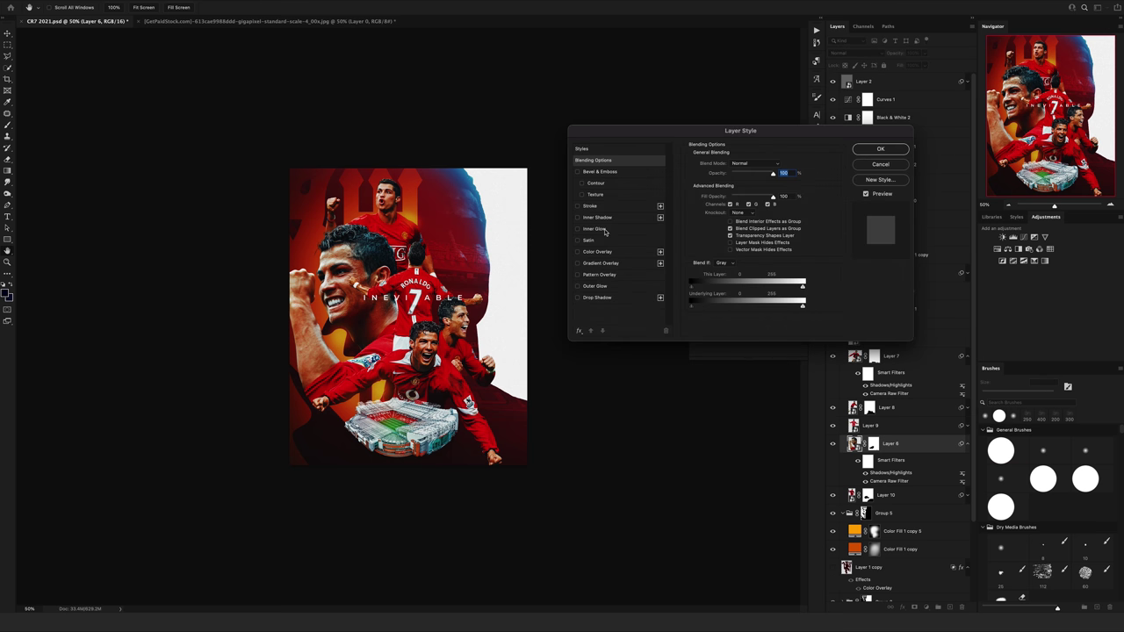
pyautogui.click(595, 228)
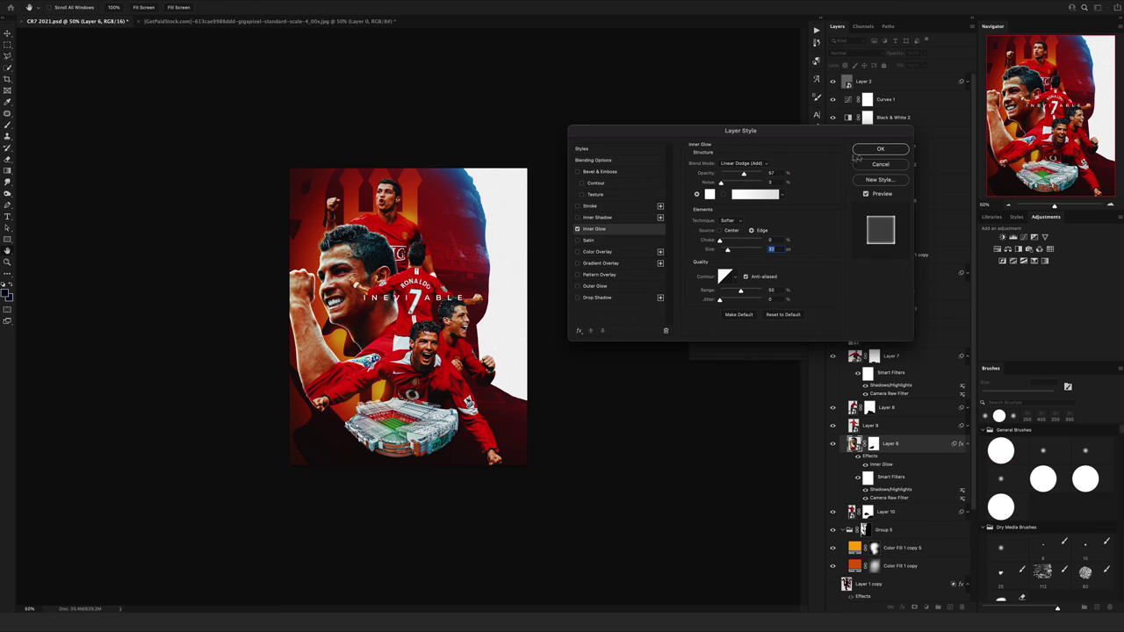
pyautogui.press('Return')
pyautogui.scroll(-5, 900, 383)
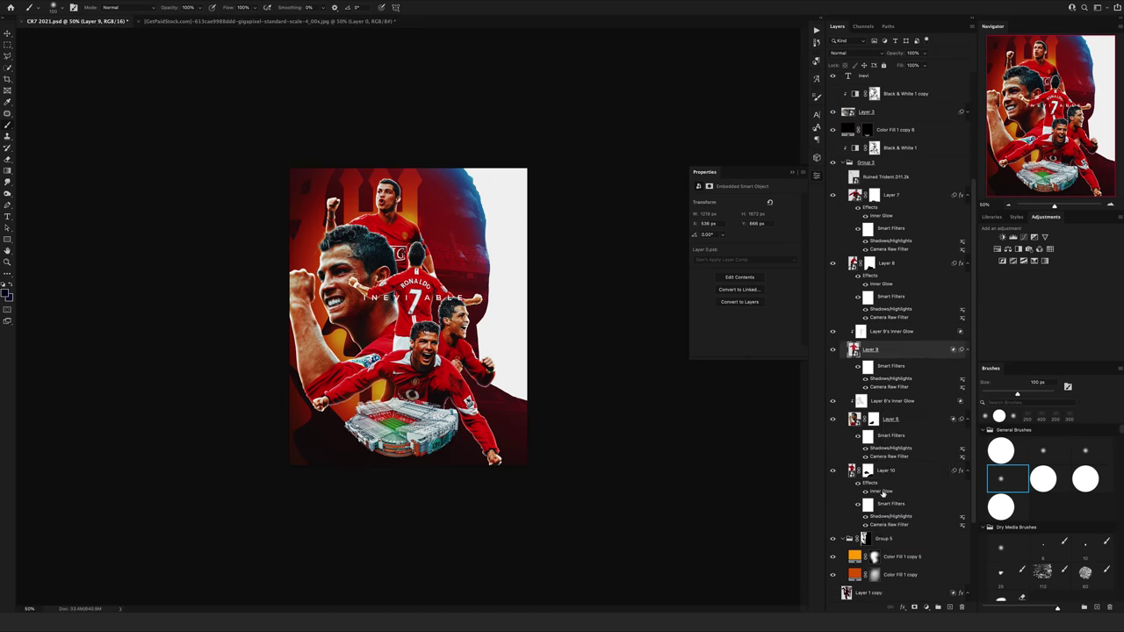
# Step: Split the player's inner glow effect off onto its own layer
pyautogui.rightClick(878, 209)
pyautogui.click(900, 382)
pyautogui.click(913, 473)
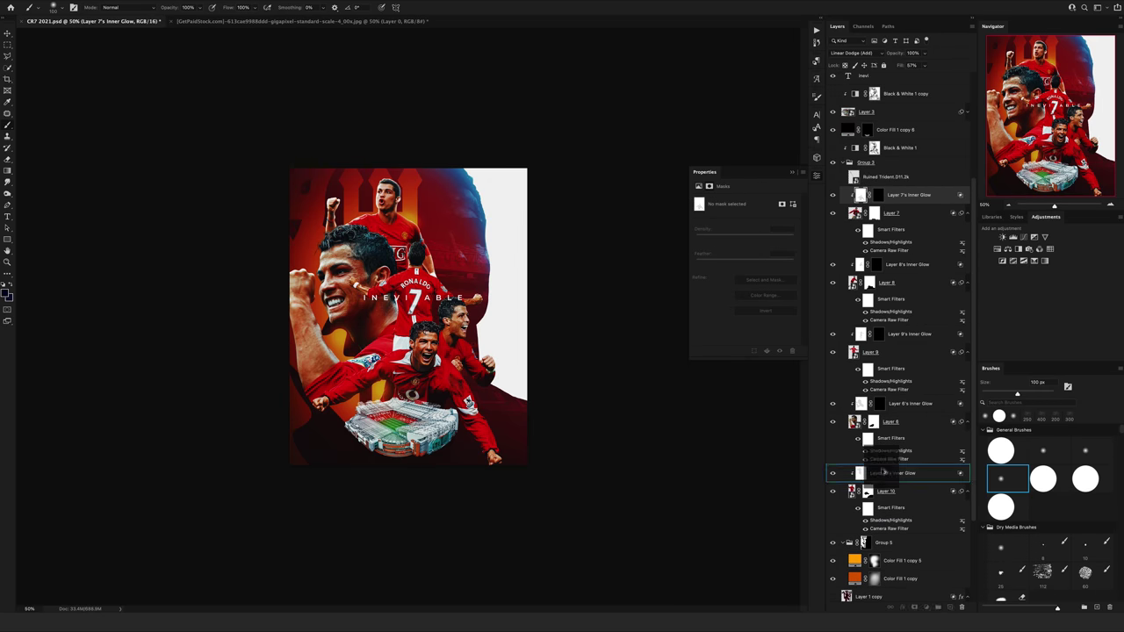
pyautogui.hotkey('ctrl', '1')
# Step: Give Layer 10's Inner Glow a black mask and paint parts back with a soft brush
pyautogui.keyDown('alt'); pyautogui.click(925, 607); pyautogui.keyUp('alt')
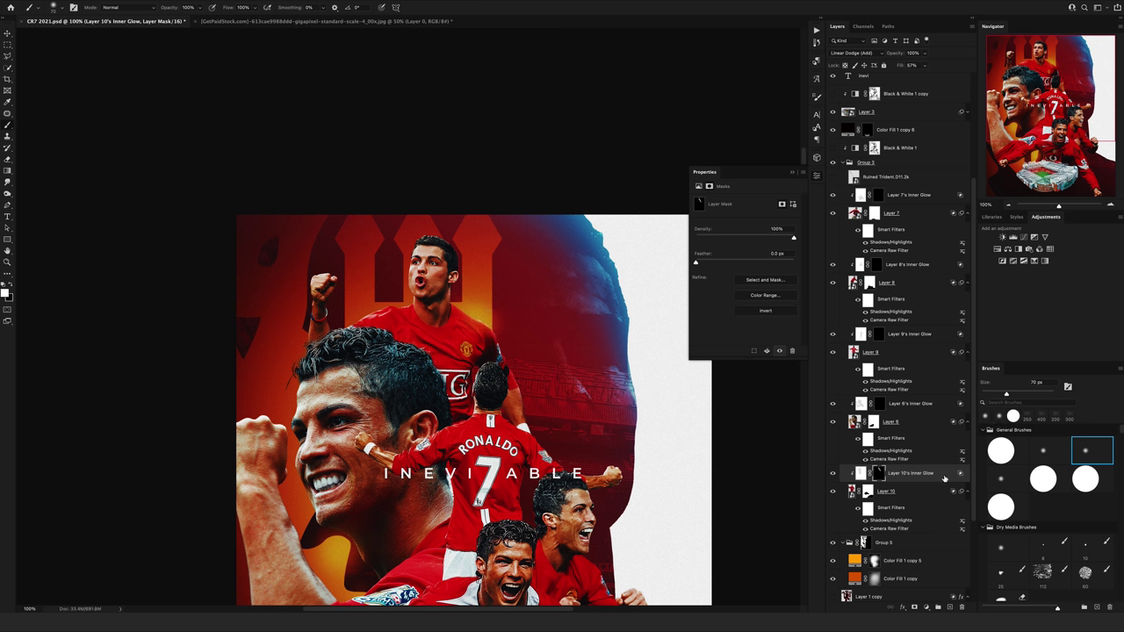
pyautogui.press('.')
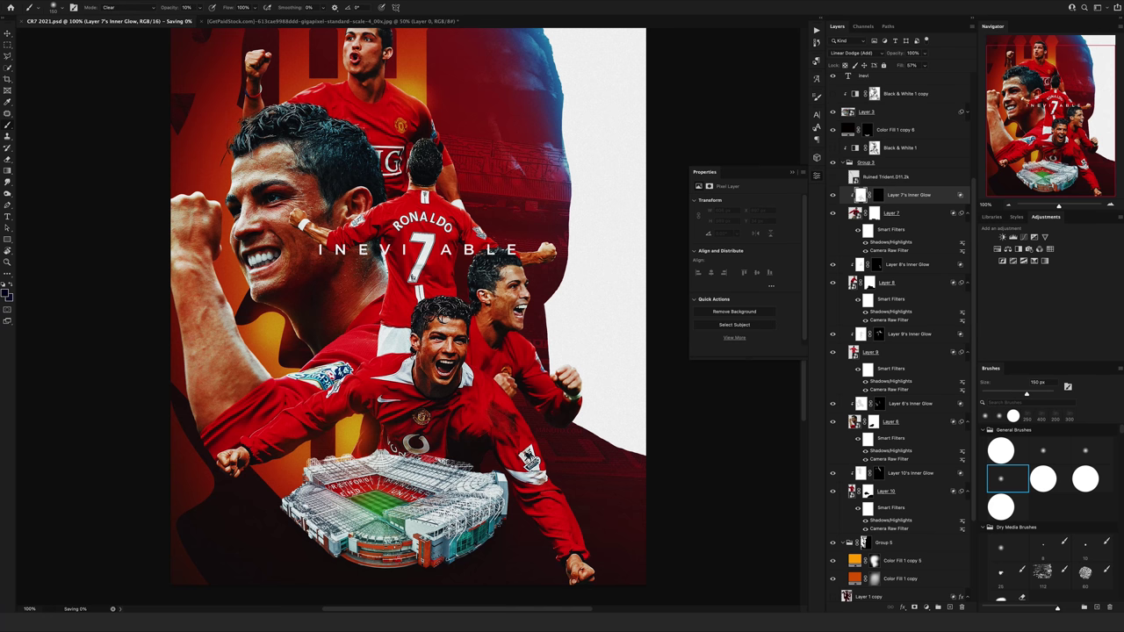
pyautogui.click(549, 454)
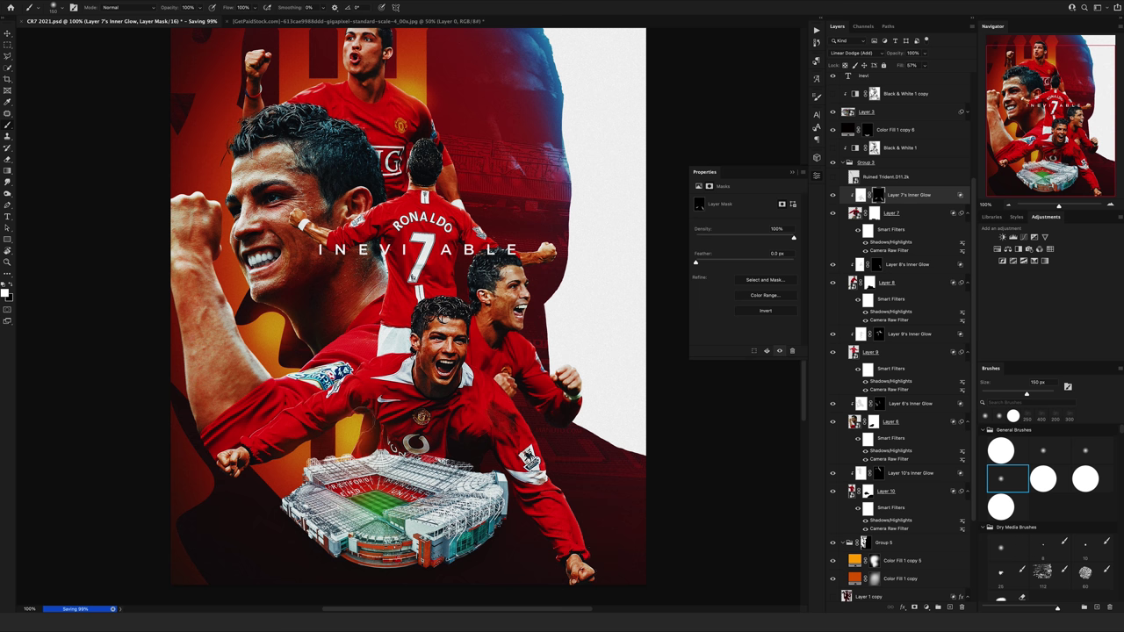
pyautogui.doubleClick(928, 200)
pyautogui.click(878, 150)
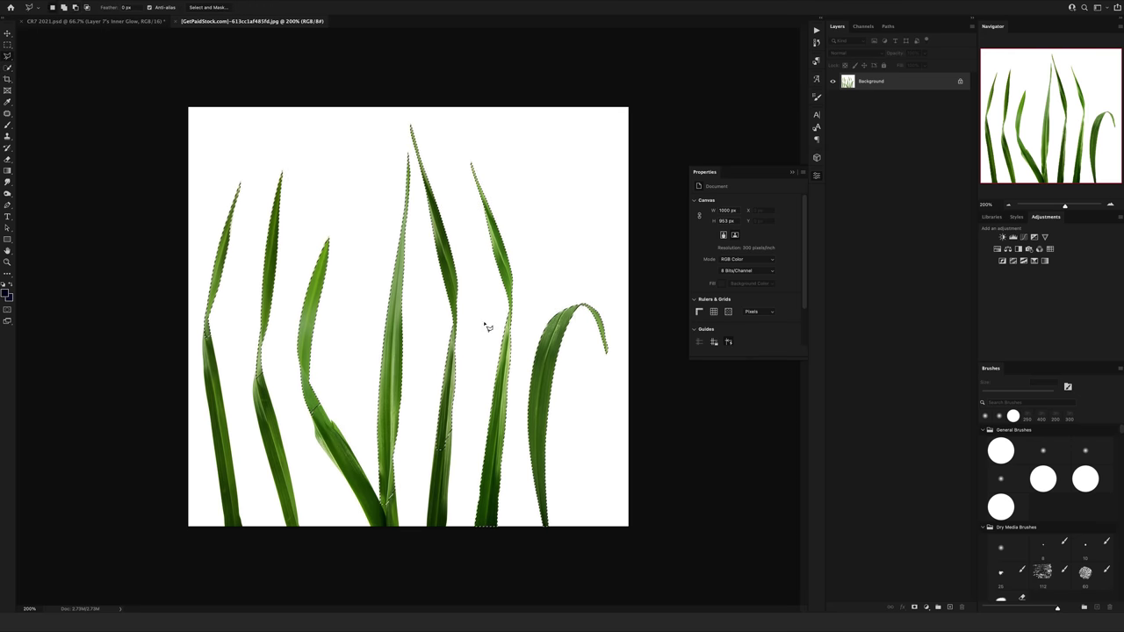
# Step: Refine the grass cutout, place and rotate it beside the stadium, and apply a 15 px Field Blur
pyautogui.hotkey('ctrl', 'alt', 'r')
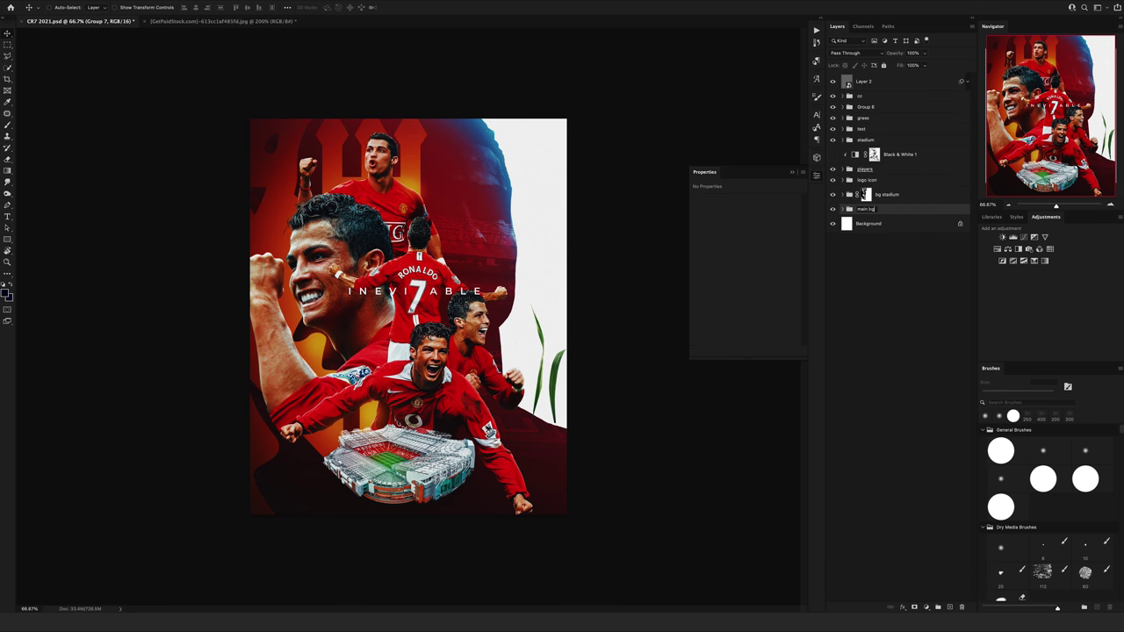
pyautogui.hotkey('ctrl', '-')
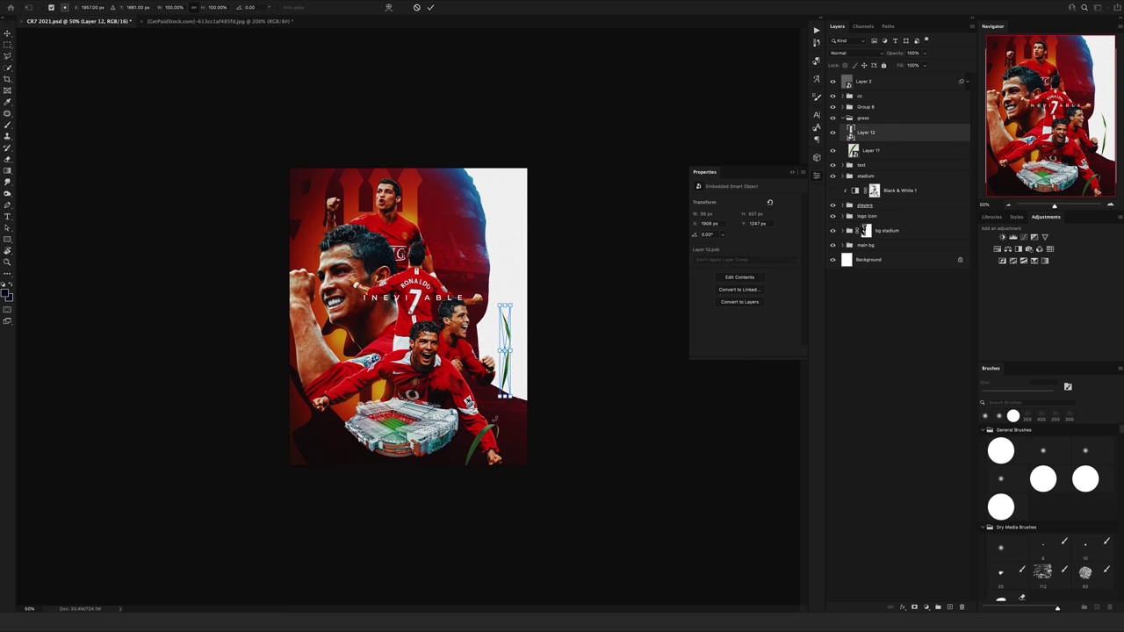
pyautogui.moveTo(562, 414); pyautogui.dragTo(518, 418)
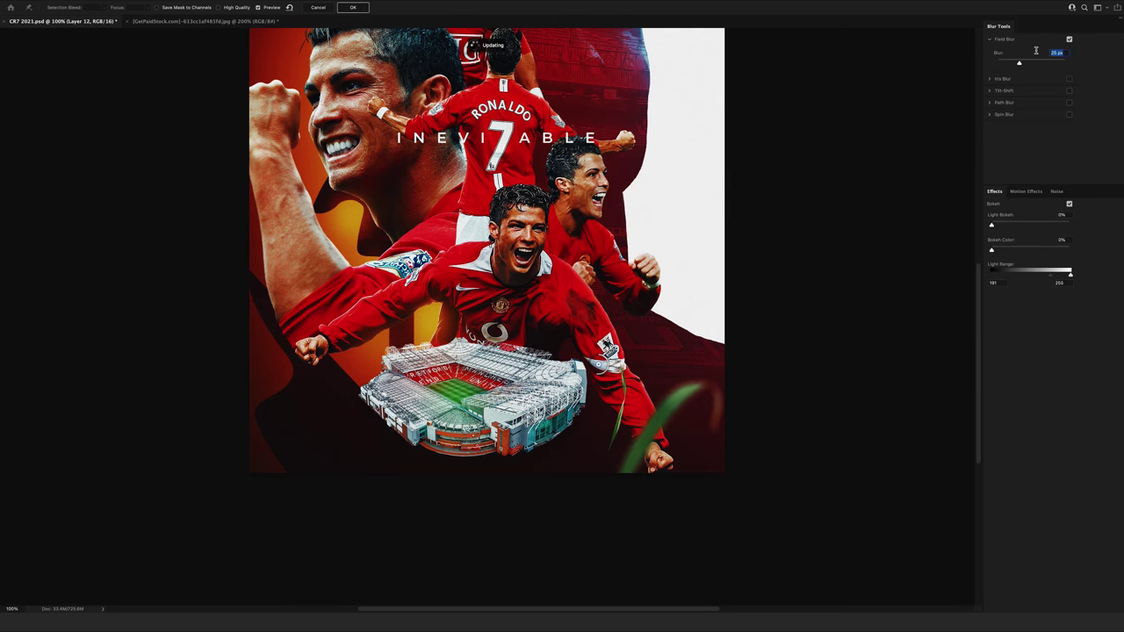
pyautogui.write('15')
pyautogui.press('Return')
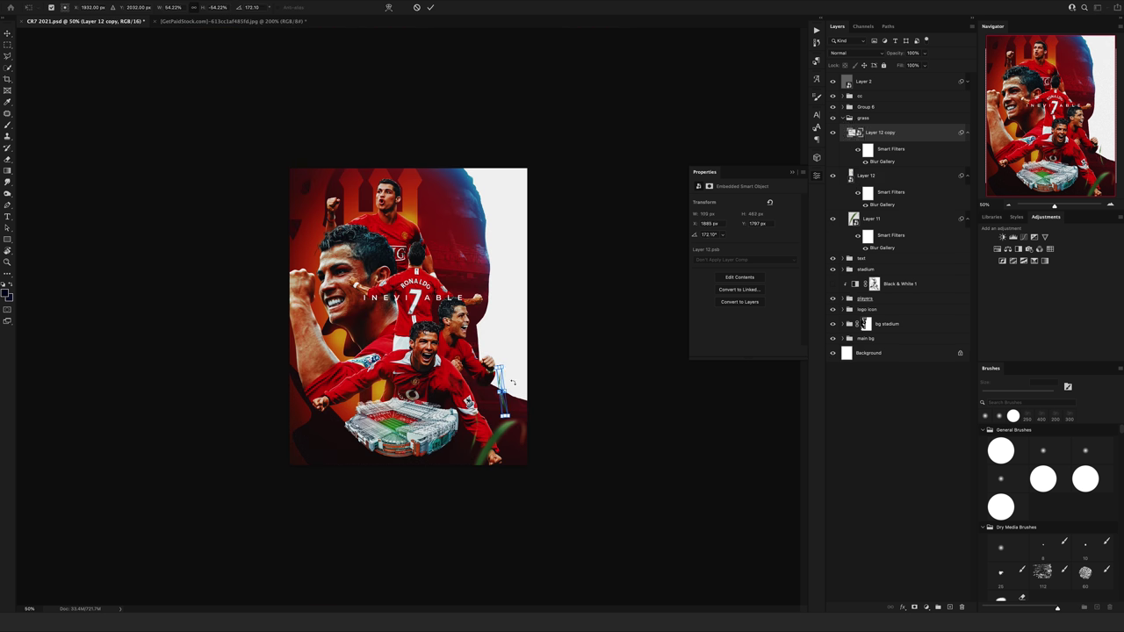
pyautogui.press('Return')
# Step: Duplicate the grass several times, scaling and shifting the copies along the poster's bottom edge
pyautogui.click(871, 217)
pyautogui.hotkey('ctrl', 'j')
pyautogui.hotkey('ctrl', 't')
pyautogui.moveTo(518, 456); pyautogui.dragTo(479, 434)
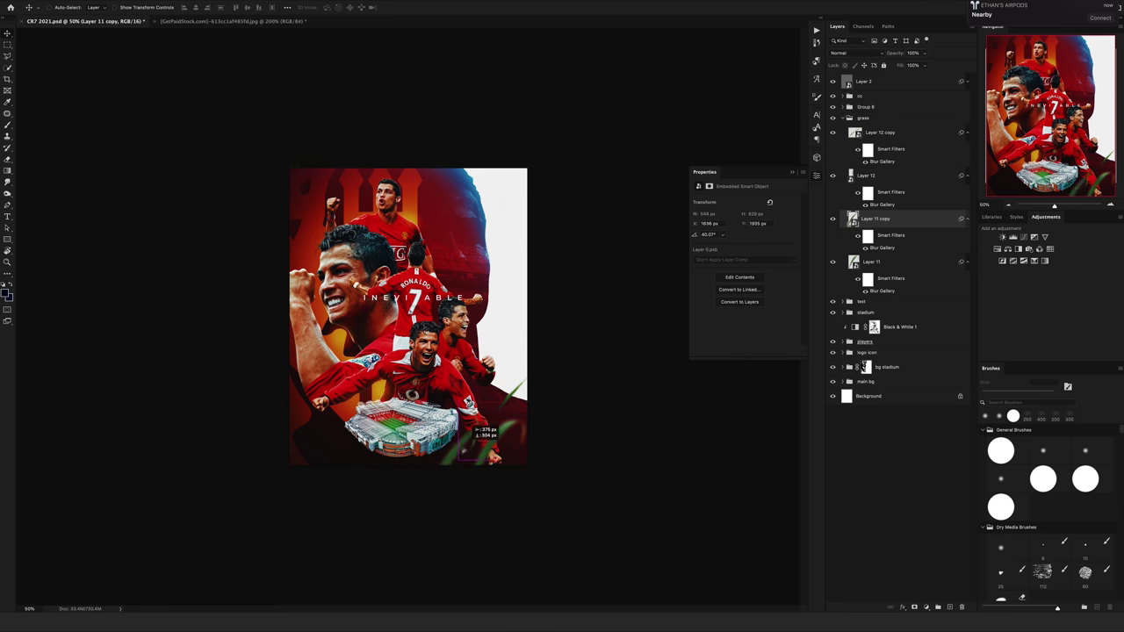
pyautogui.press('Return')
pyautogui.click(869, 176)
pyautogui.hotkey('ctrl', '+')
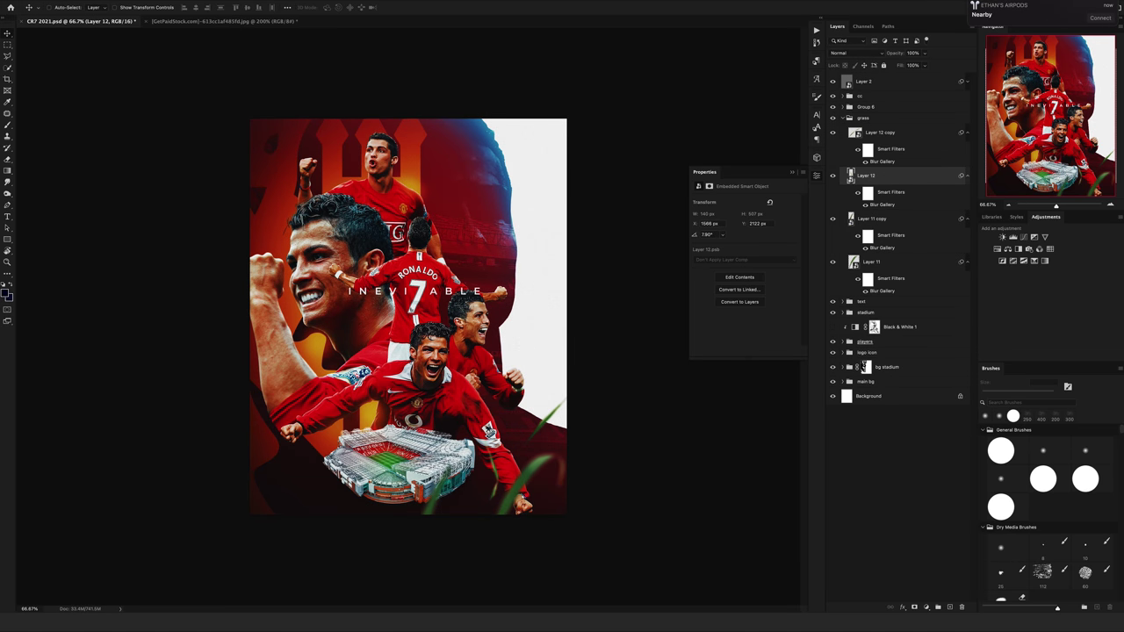
pyautogui.hotkey('ctrl', 't')
pyautogui.hotkey('ctrl', '-')
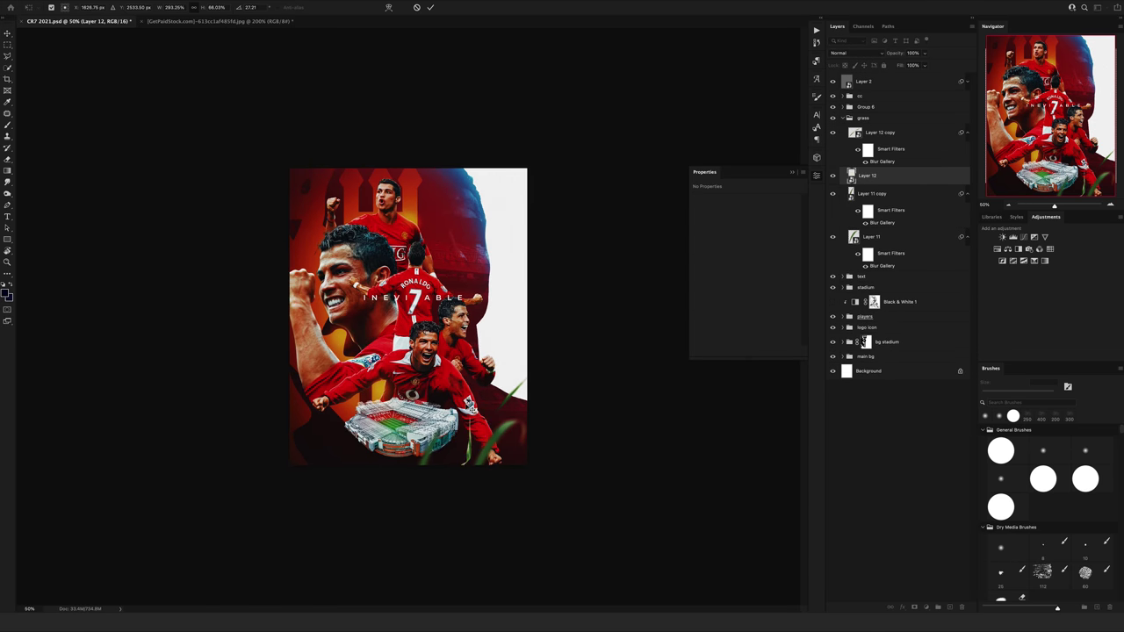
pyautogui.press('Return')
pyautogui.hotkey('ctrl', 'j')
pyautogui.moveTo(504, 412); pyautogui.dragTo(526, 395)
# Step: Position the last grass copy bottom right and apply the Camera Raw grade with Color Mixer hue tweaks
pyautogui.moveTo(608, 365); pyautogui.dragTo(529, 405)
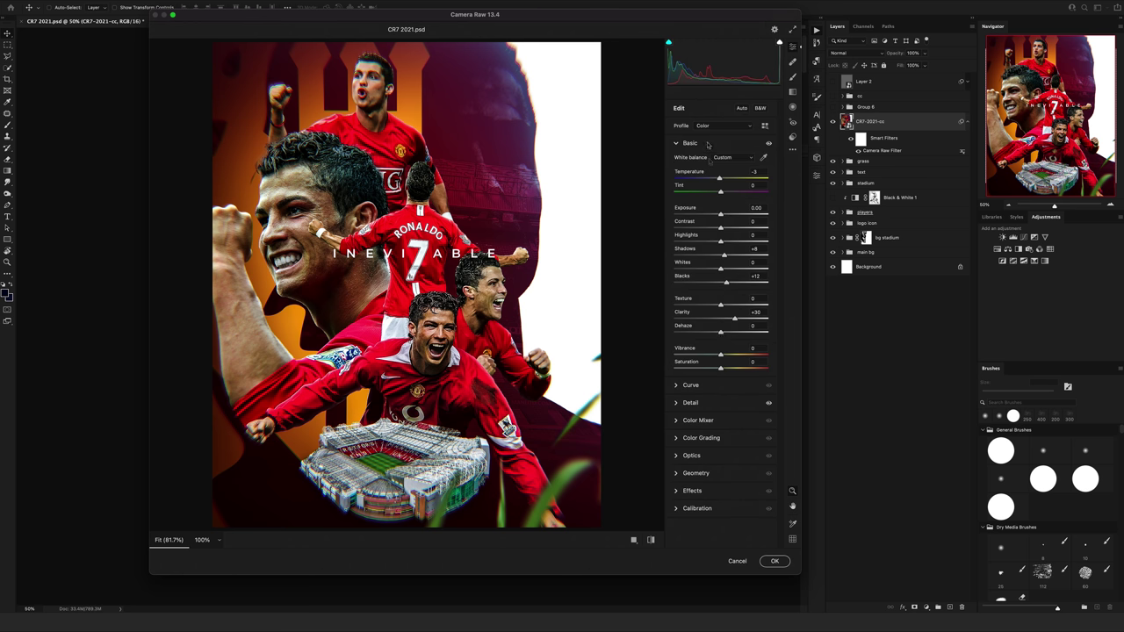
pyautogui.click(700, 420)
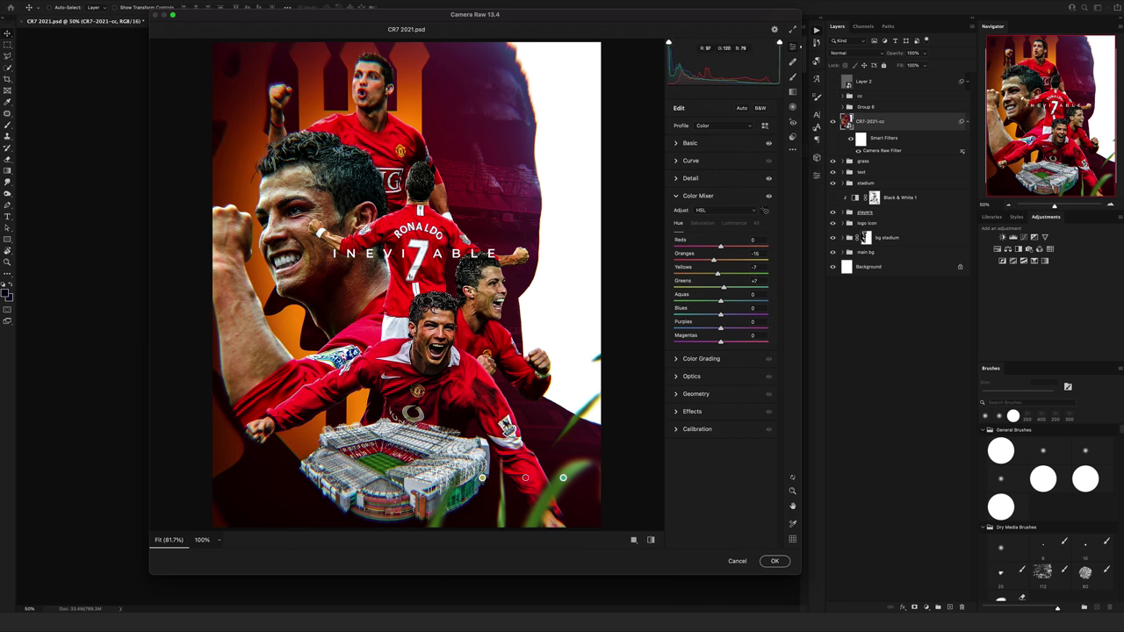
pyautogui.click(774, 561)
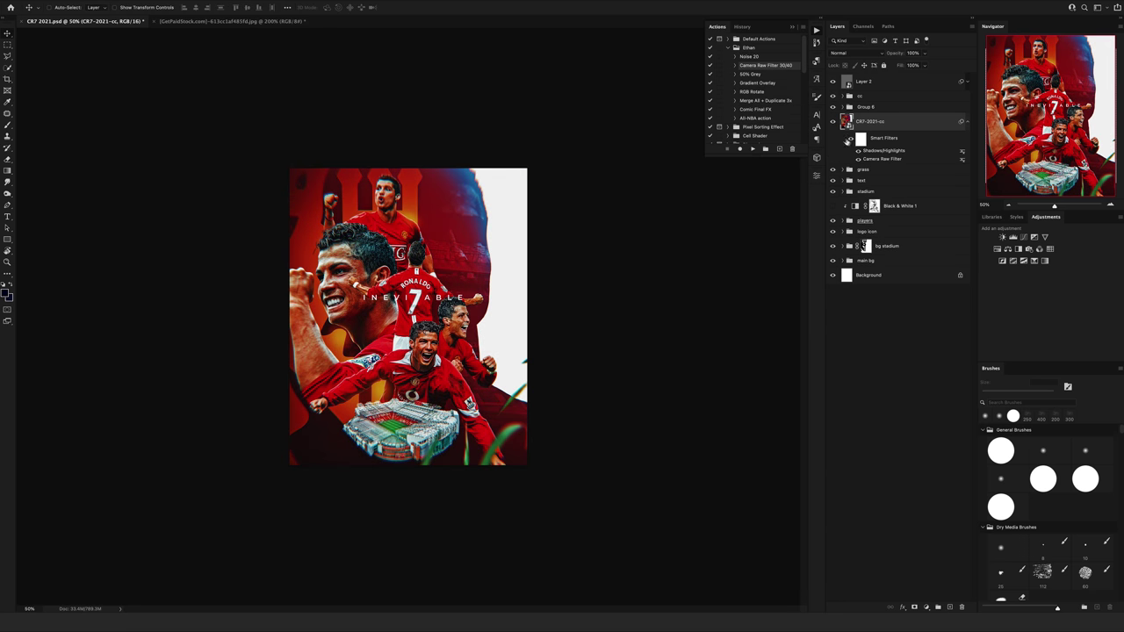